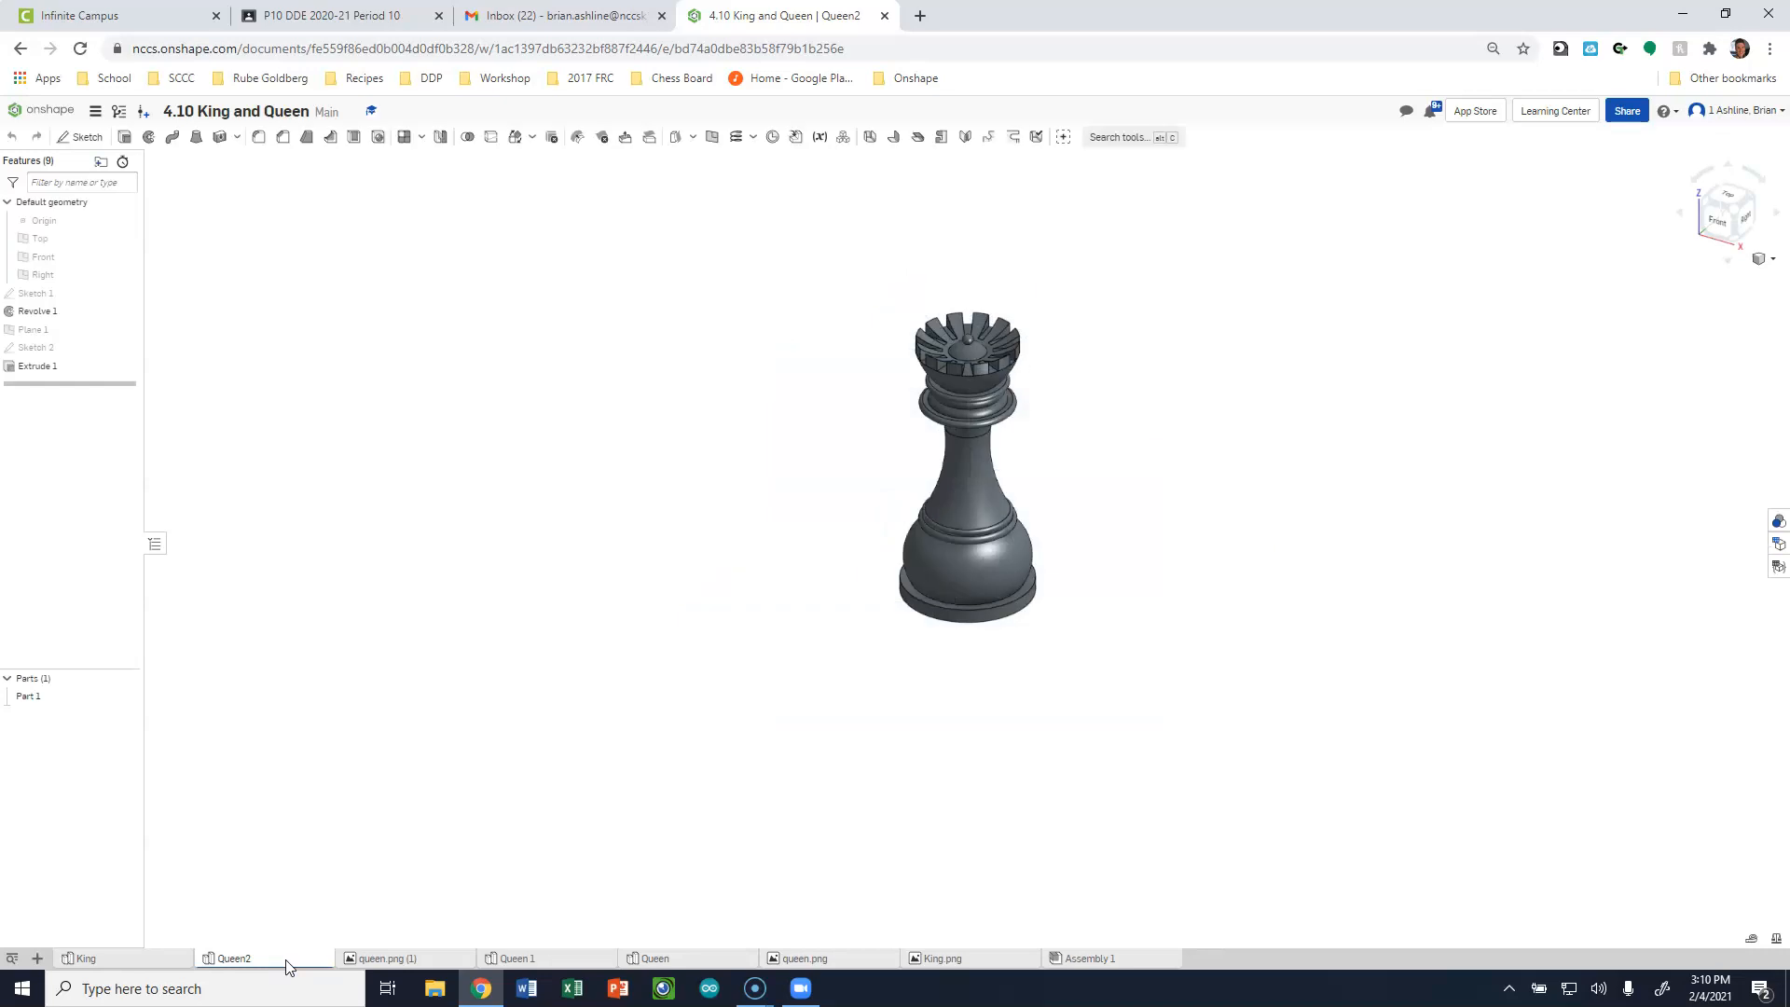
Inspect the finished queen models in the Queen2 and Queen part studios from different angles.
right_drag(742, 604, 787, 541)
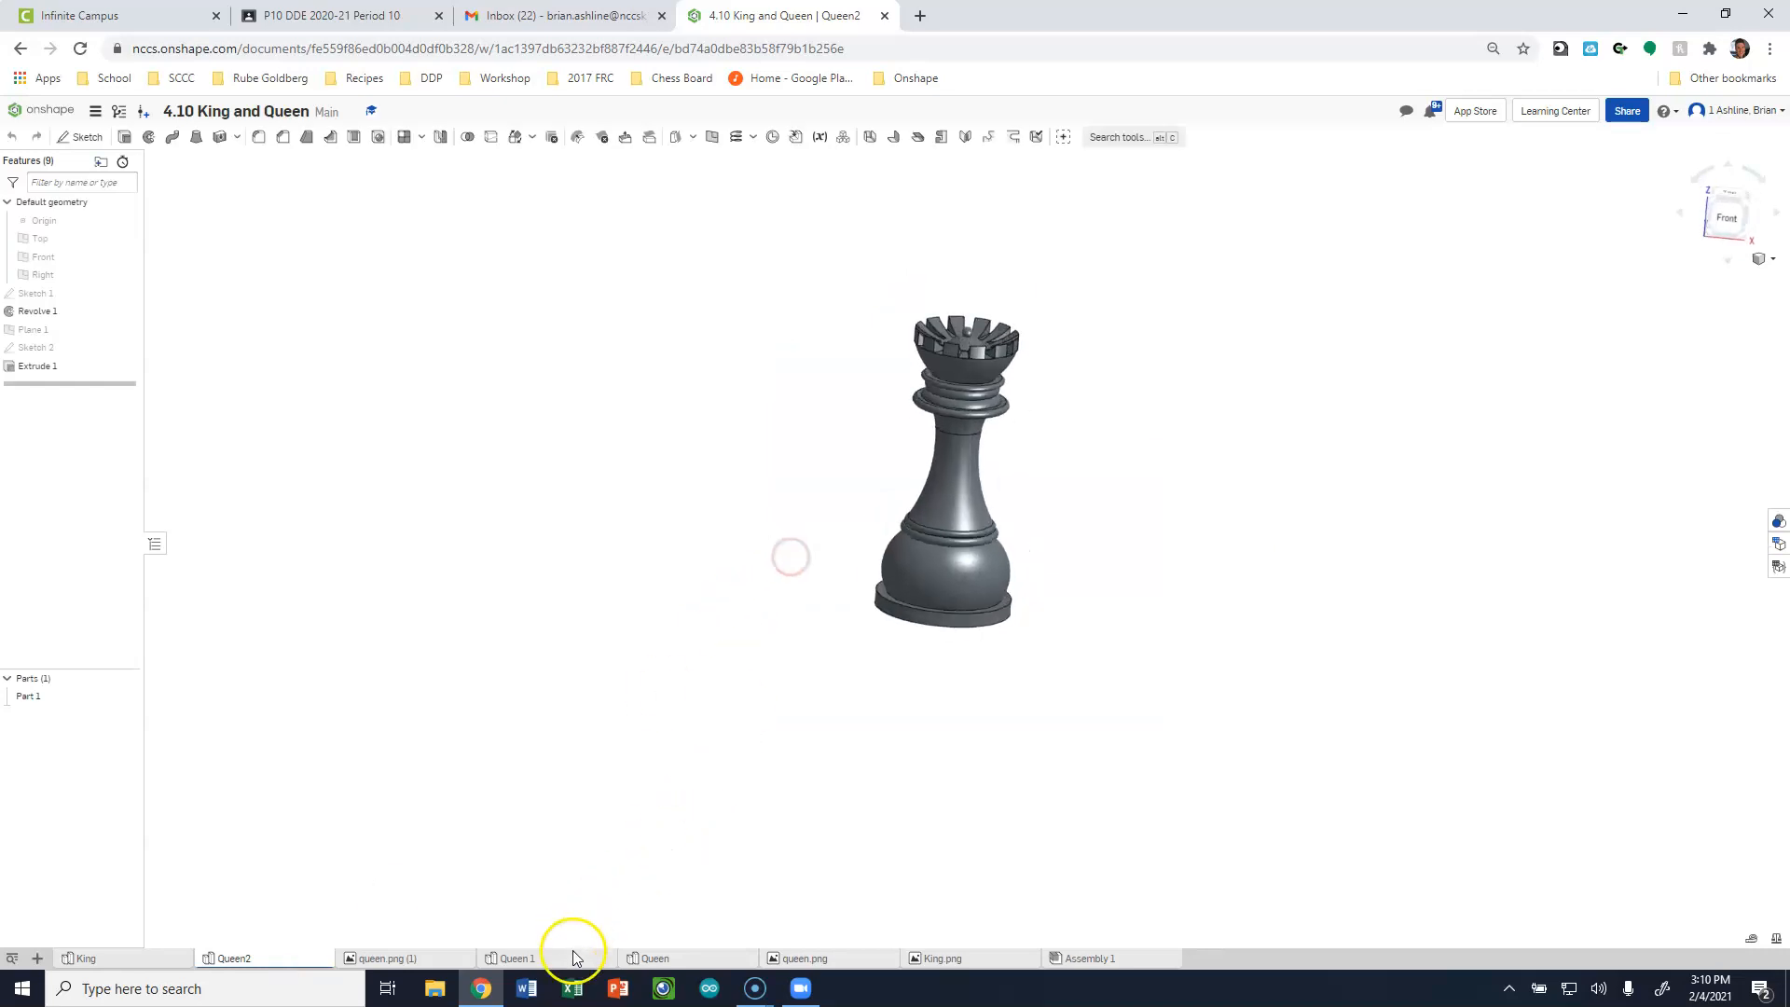
click(676, 961)
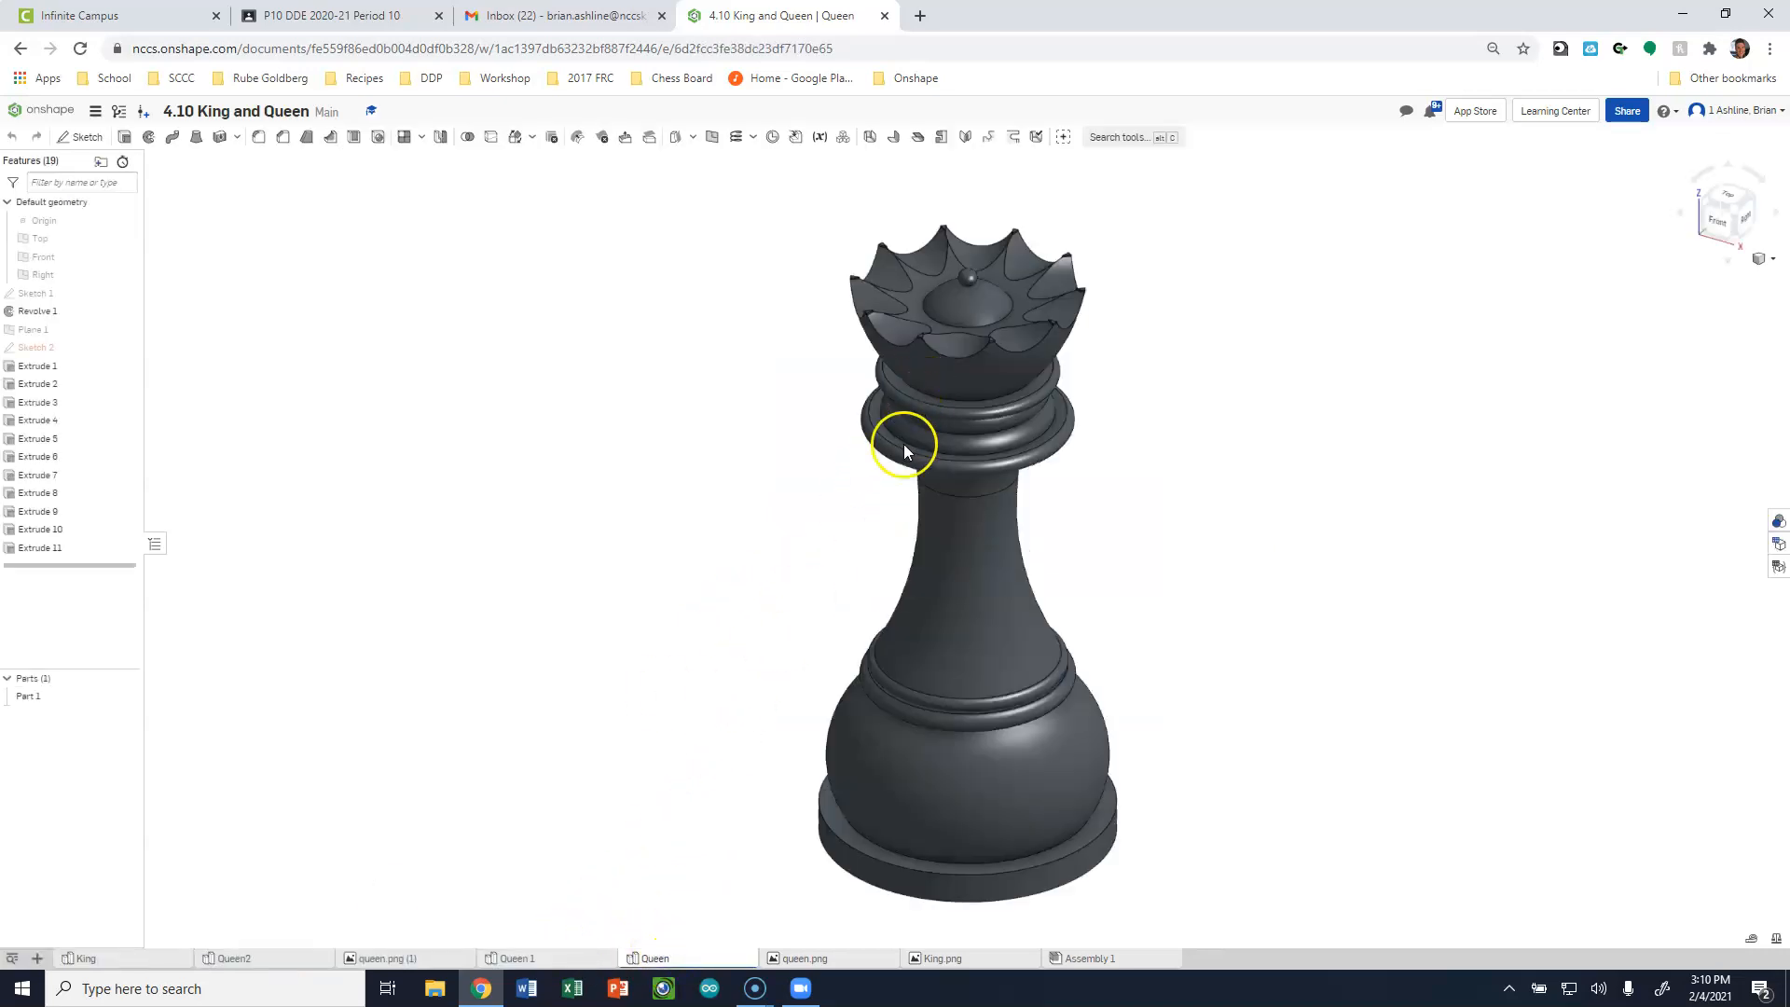
right_drag(692, 516, 771, 759)
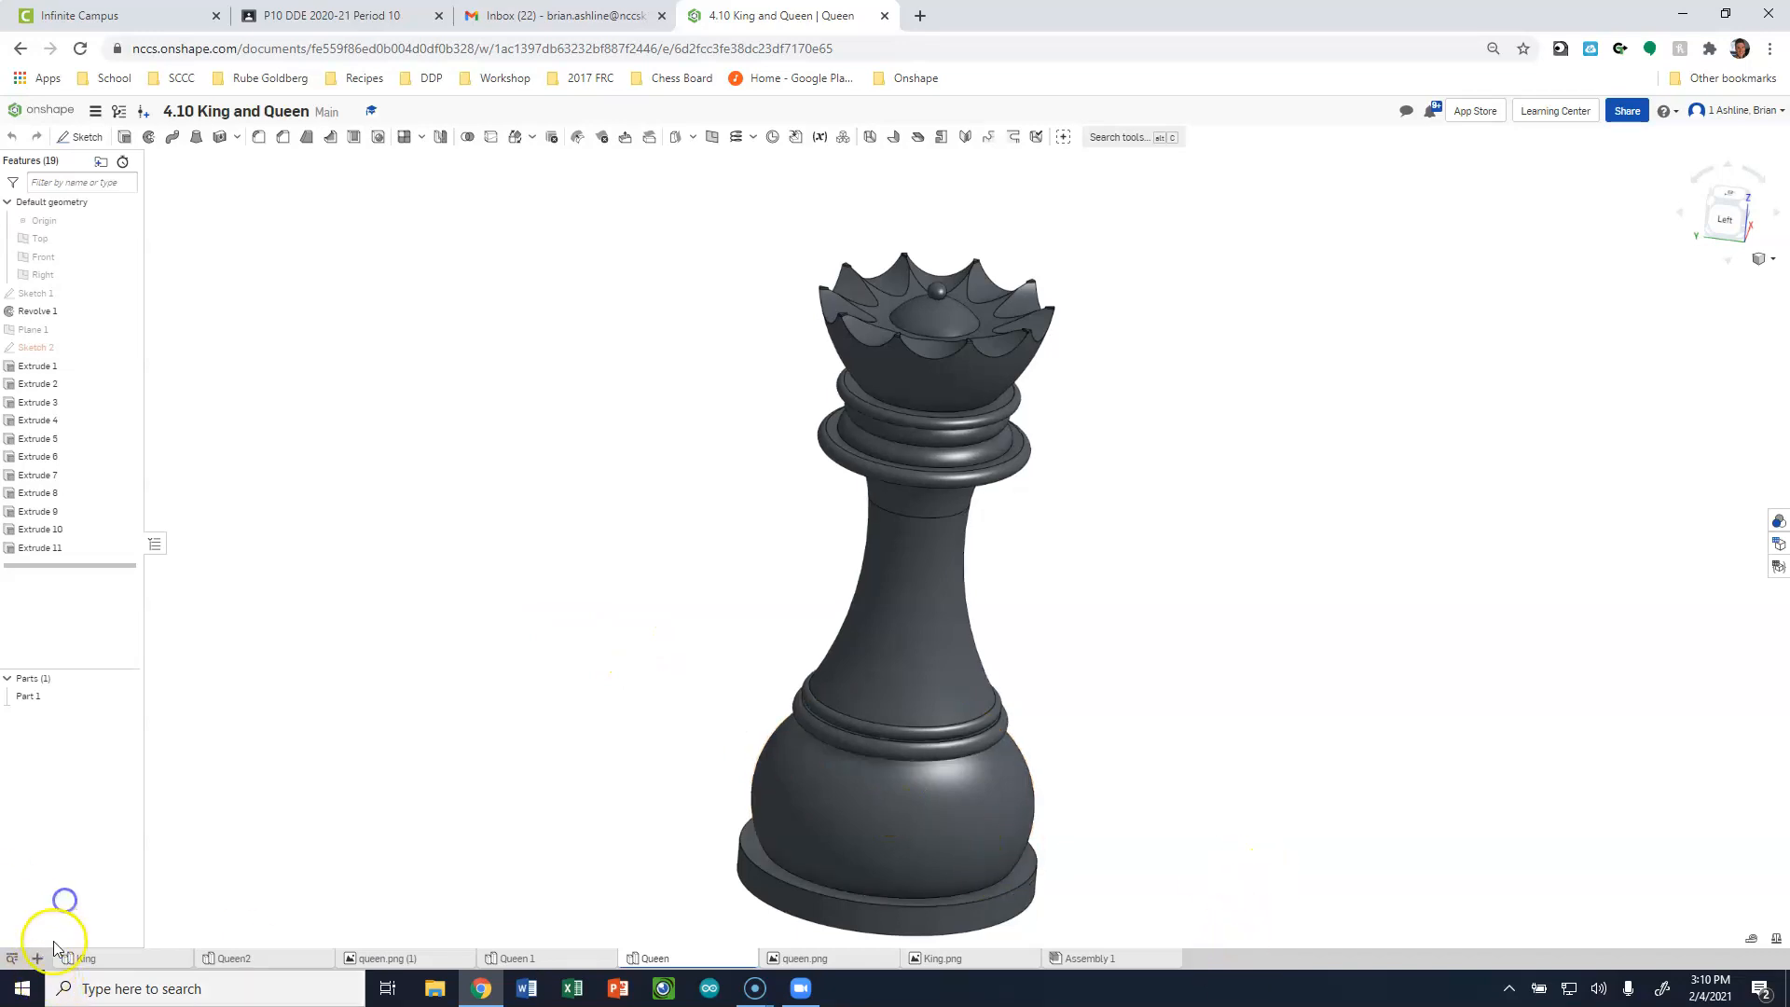
Create a new drawing in the document from the ANSI_A_INCH.dwt template with no views.
drag(1102, 23, 1222, 3)
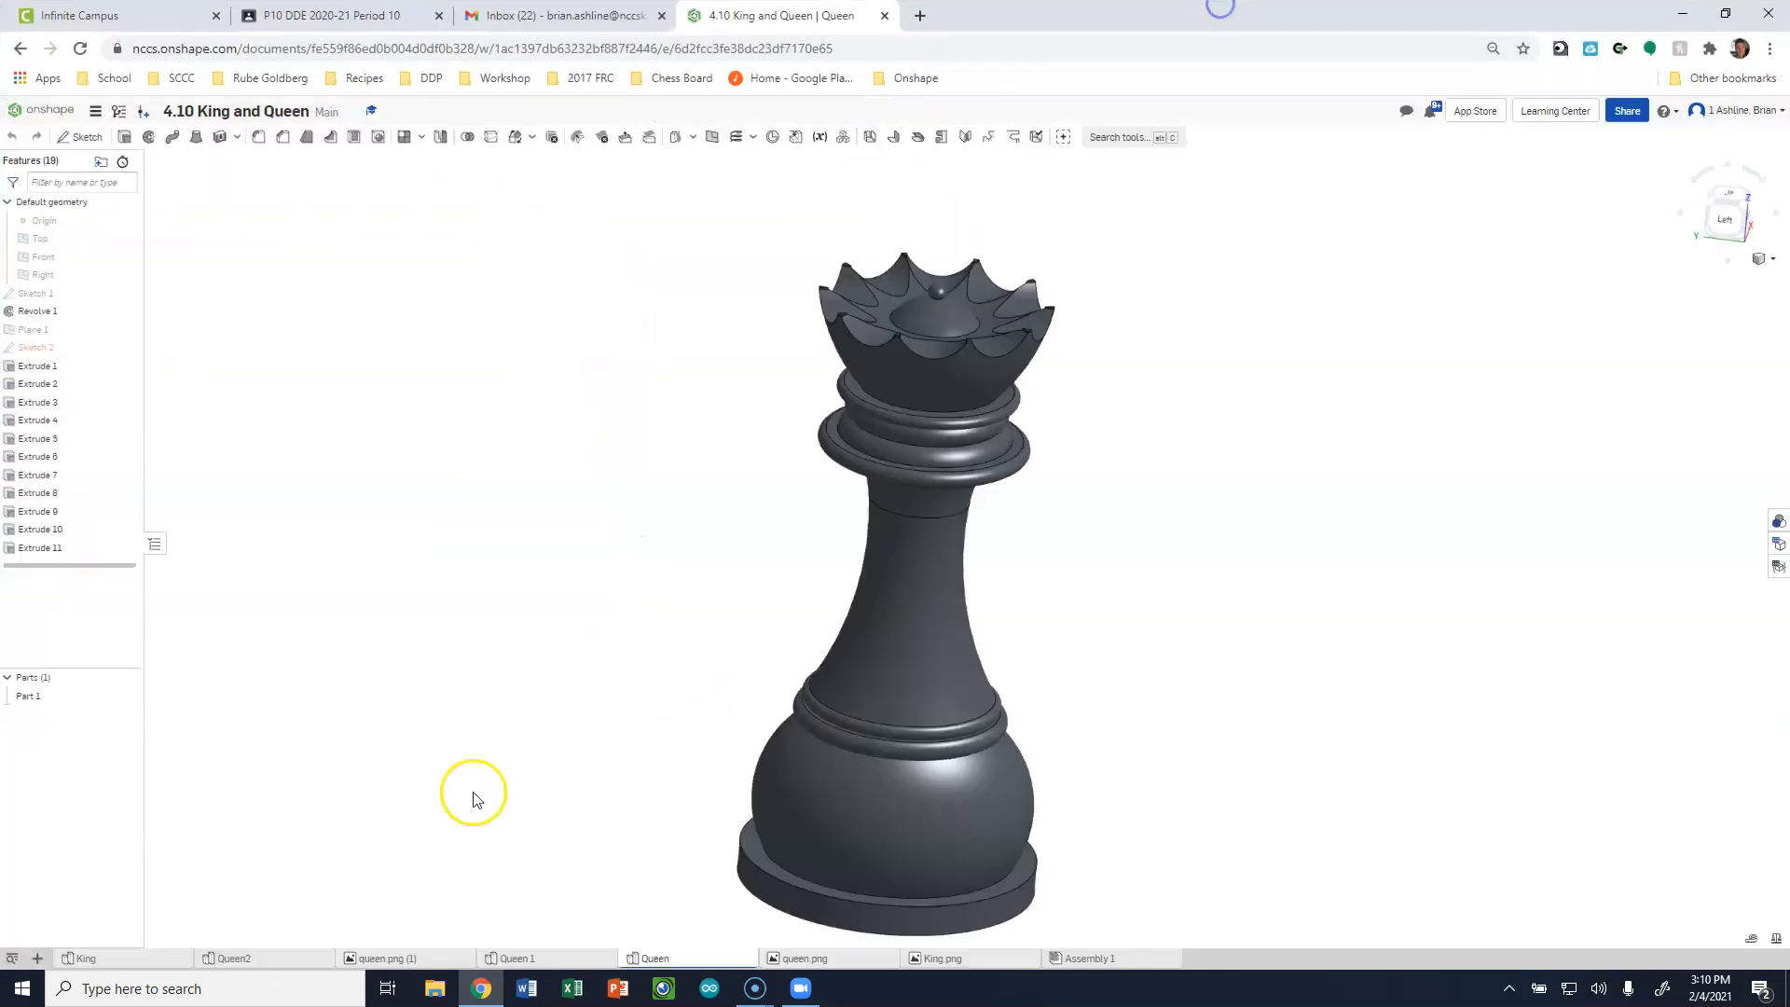
double_click(1077, 26)
click(678, 657)
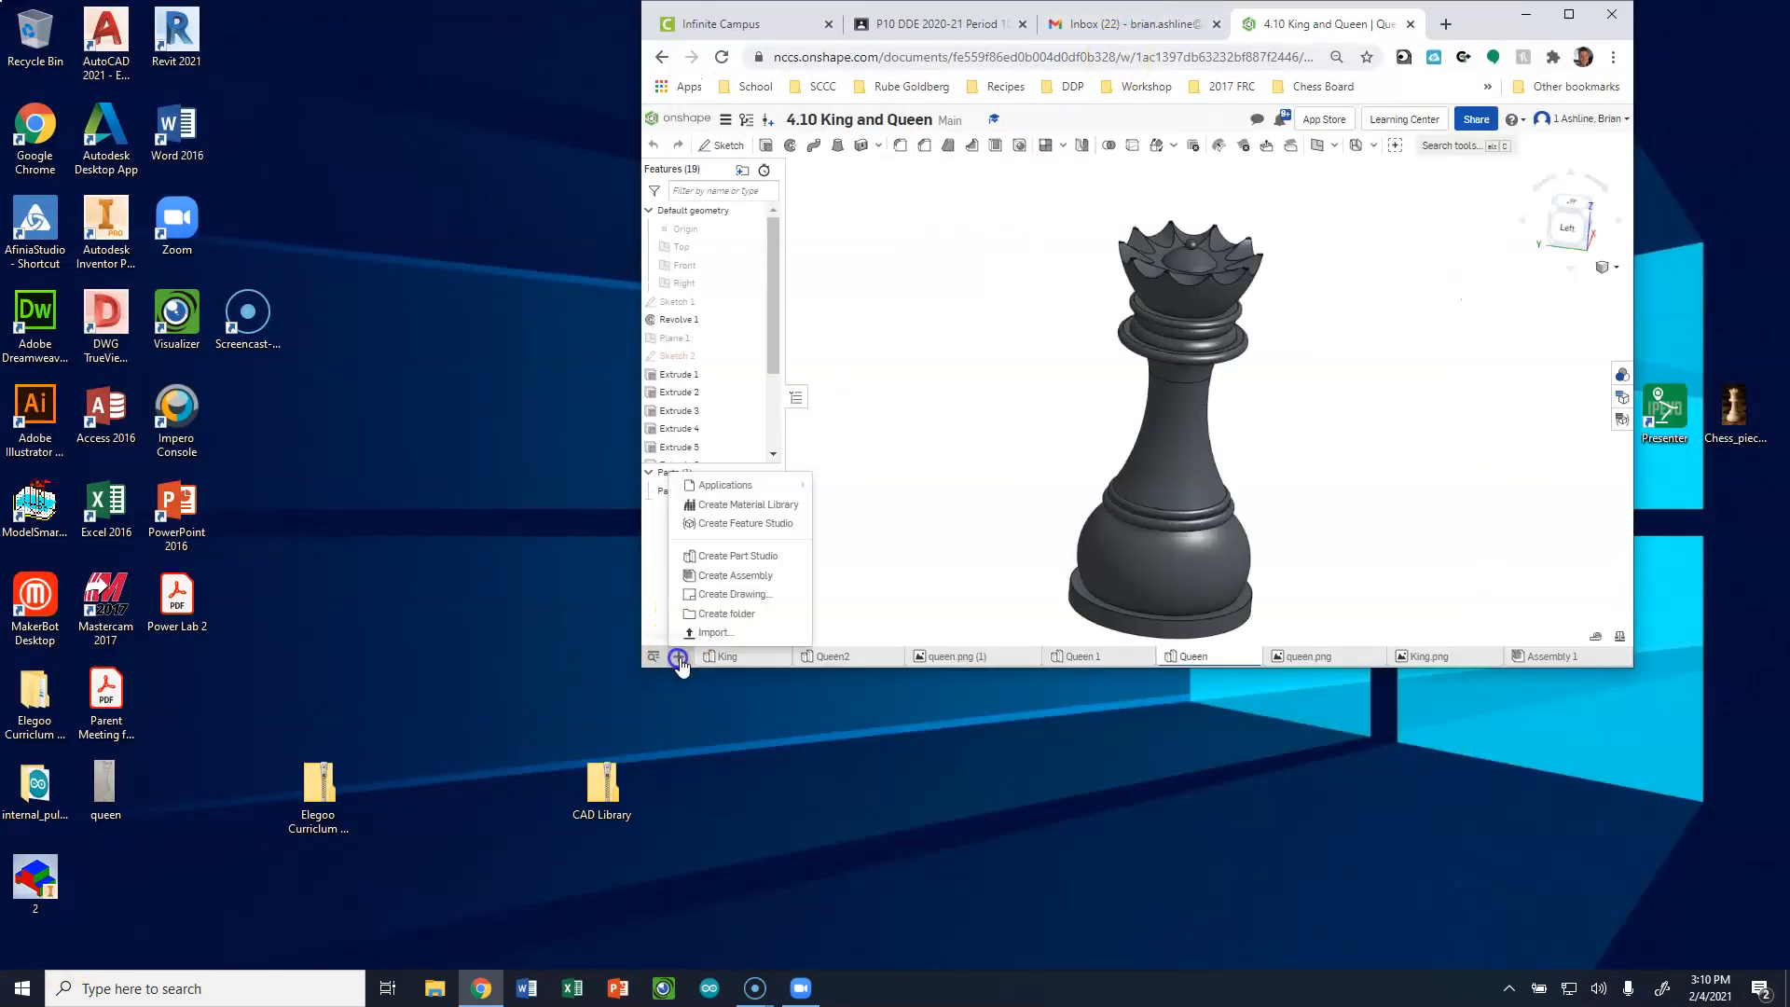
click(763, 598)
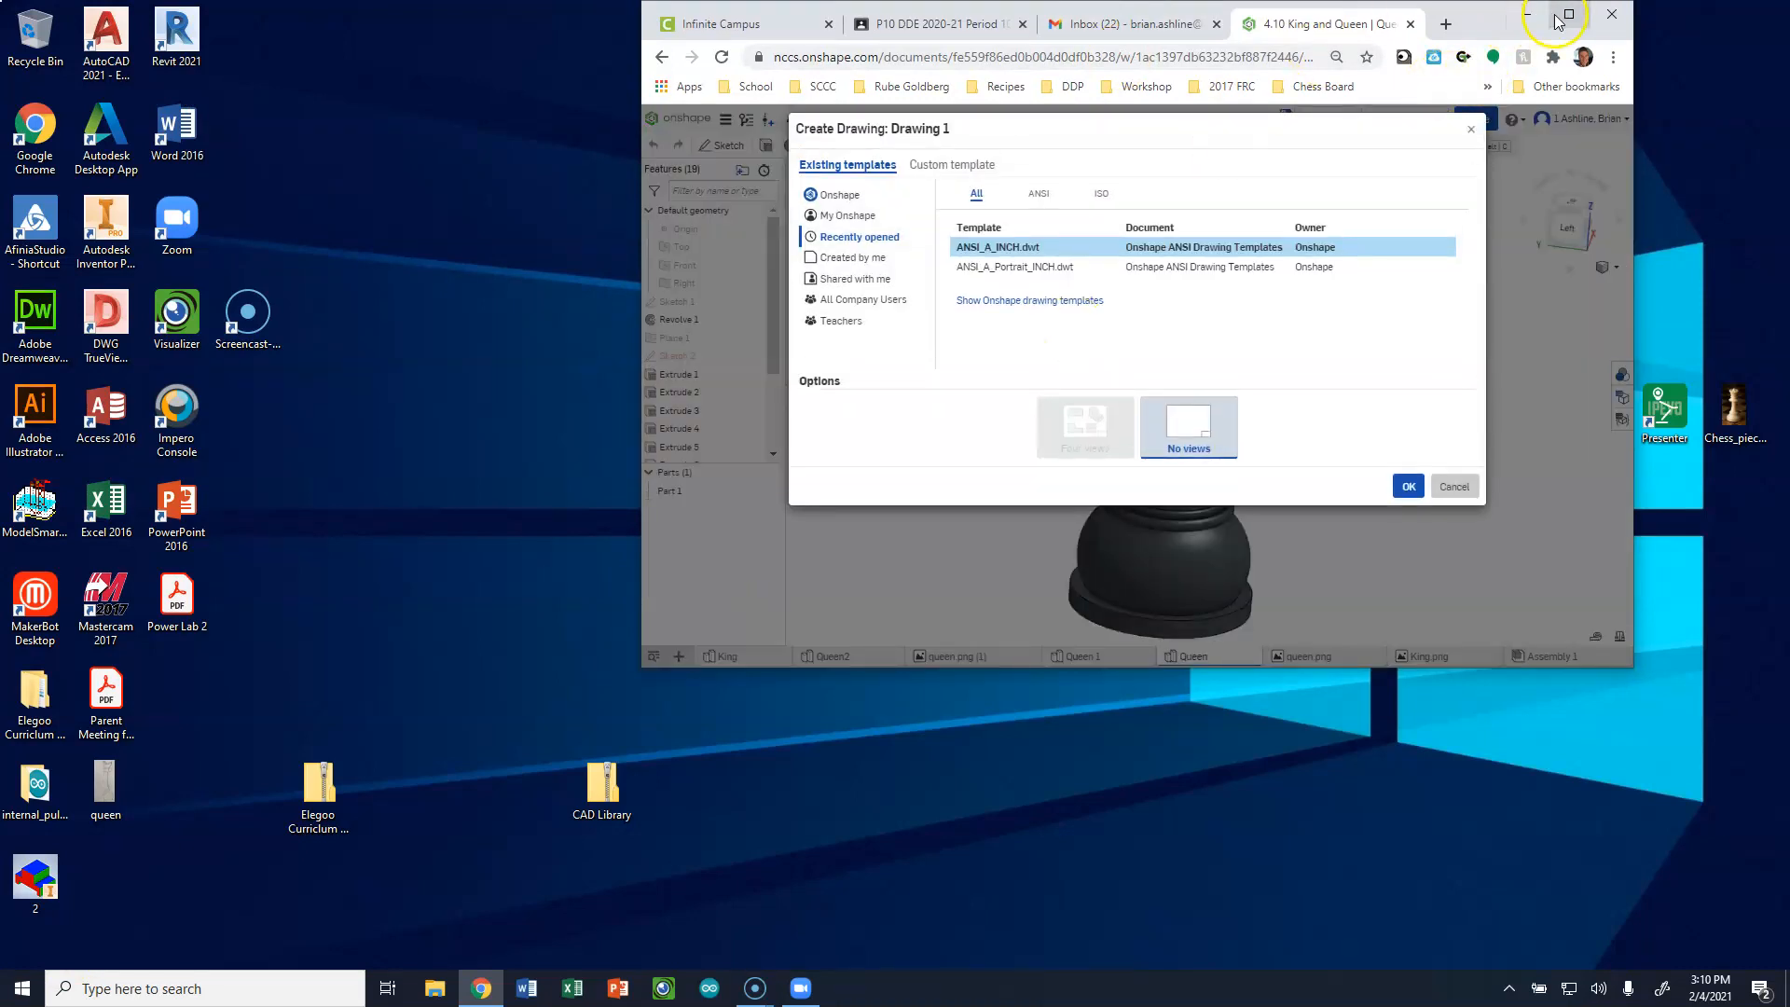
click(1570, 14)
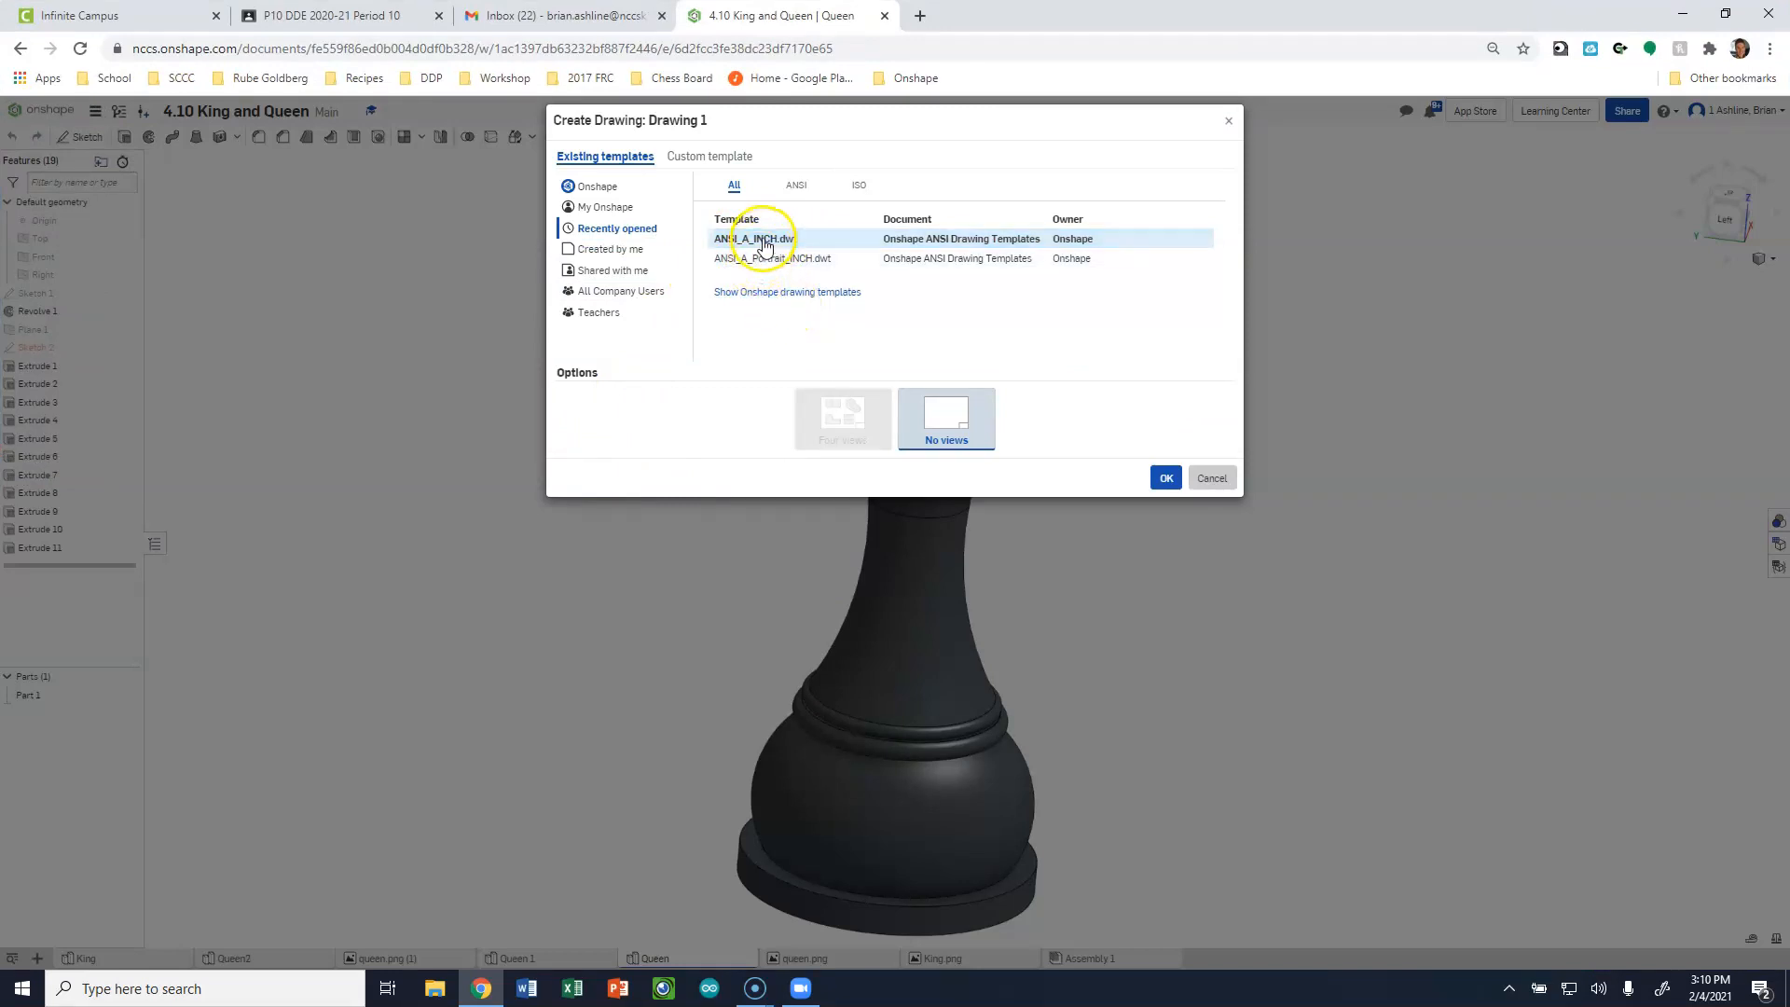
click(1168, 480)
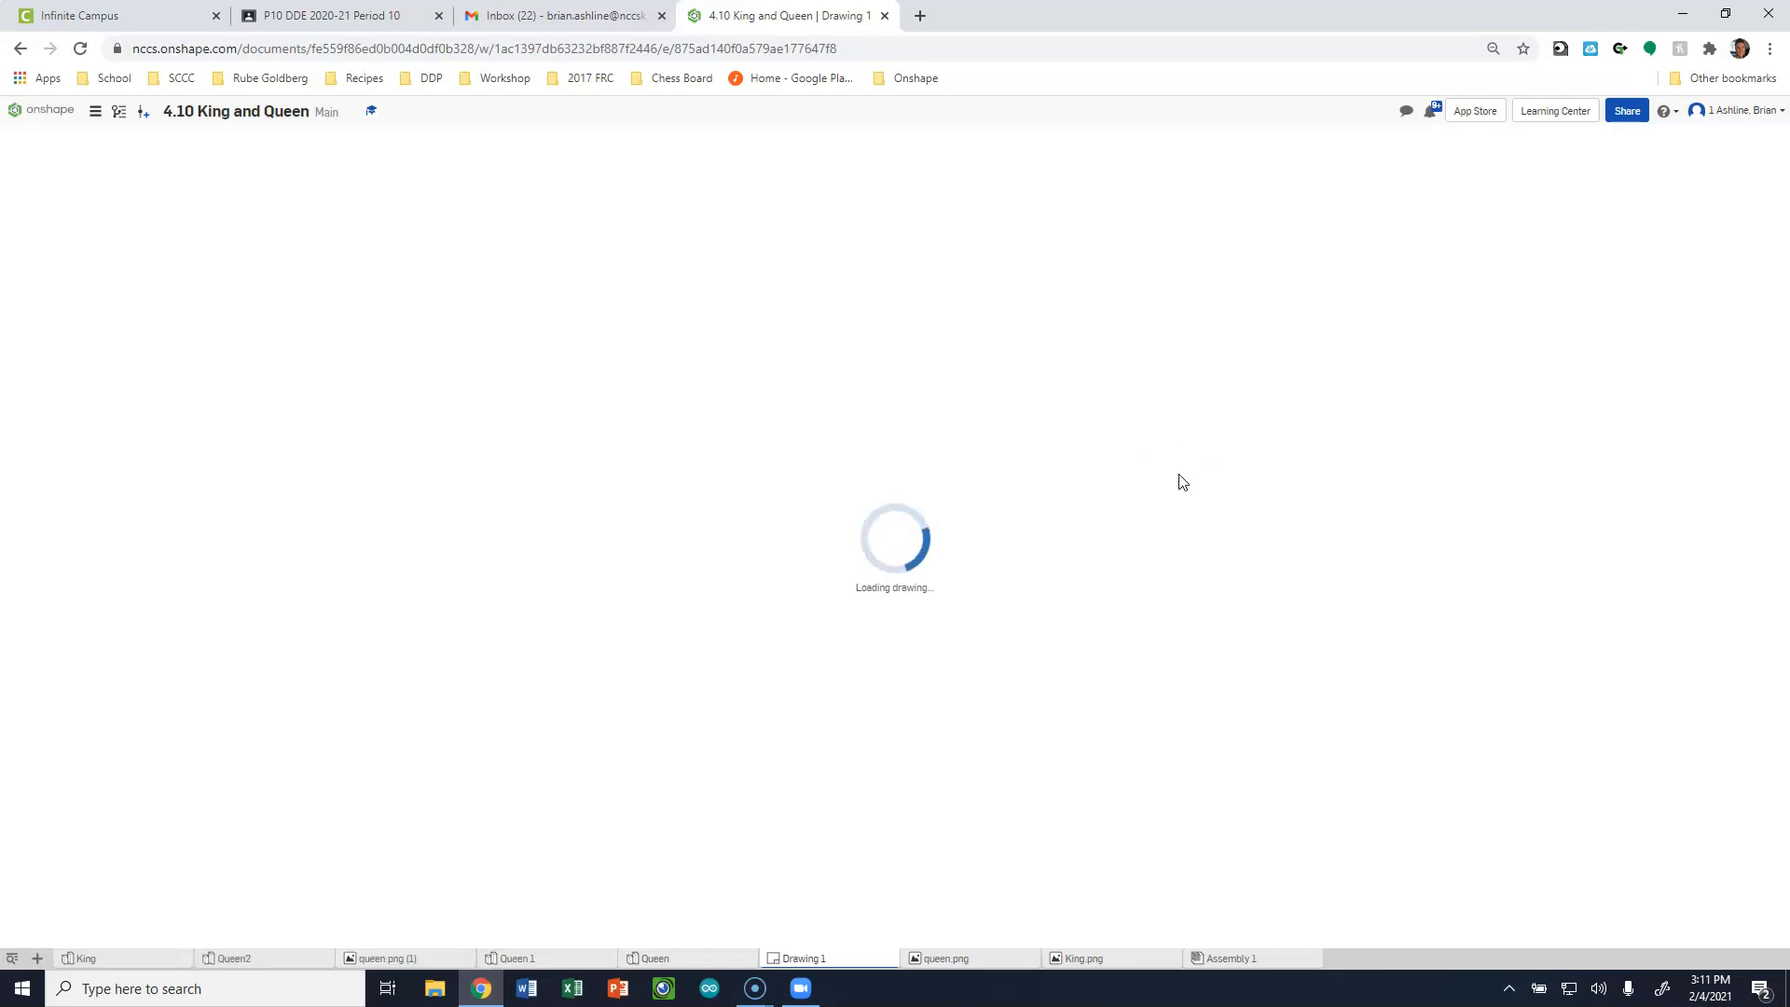
click(1183, 482)
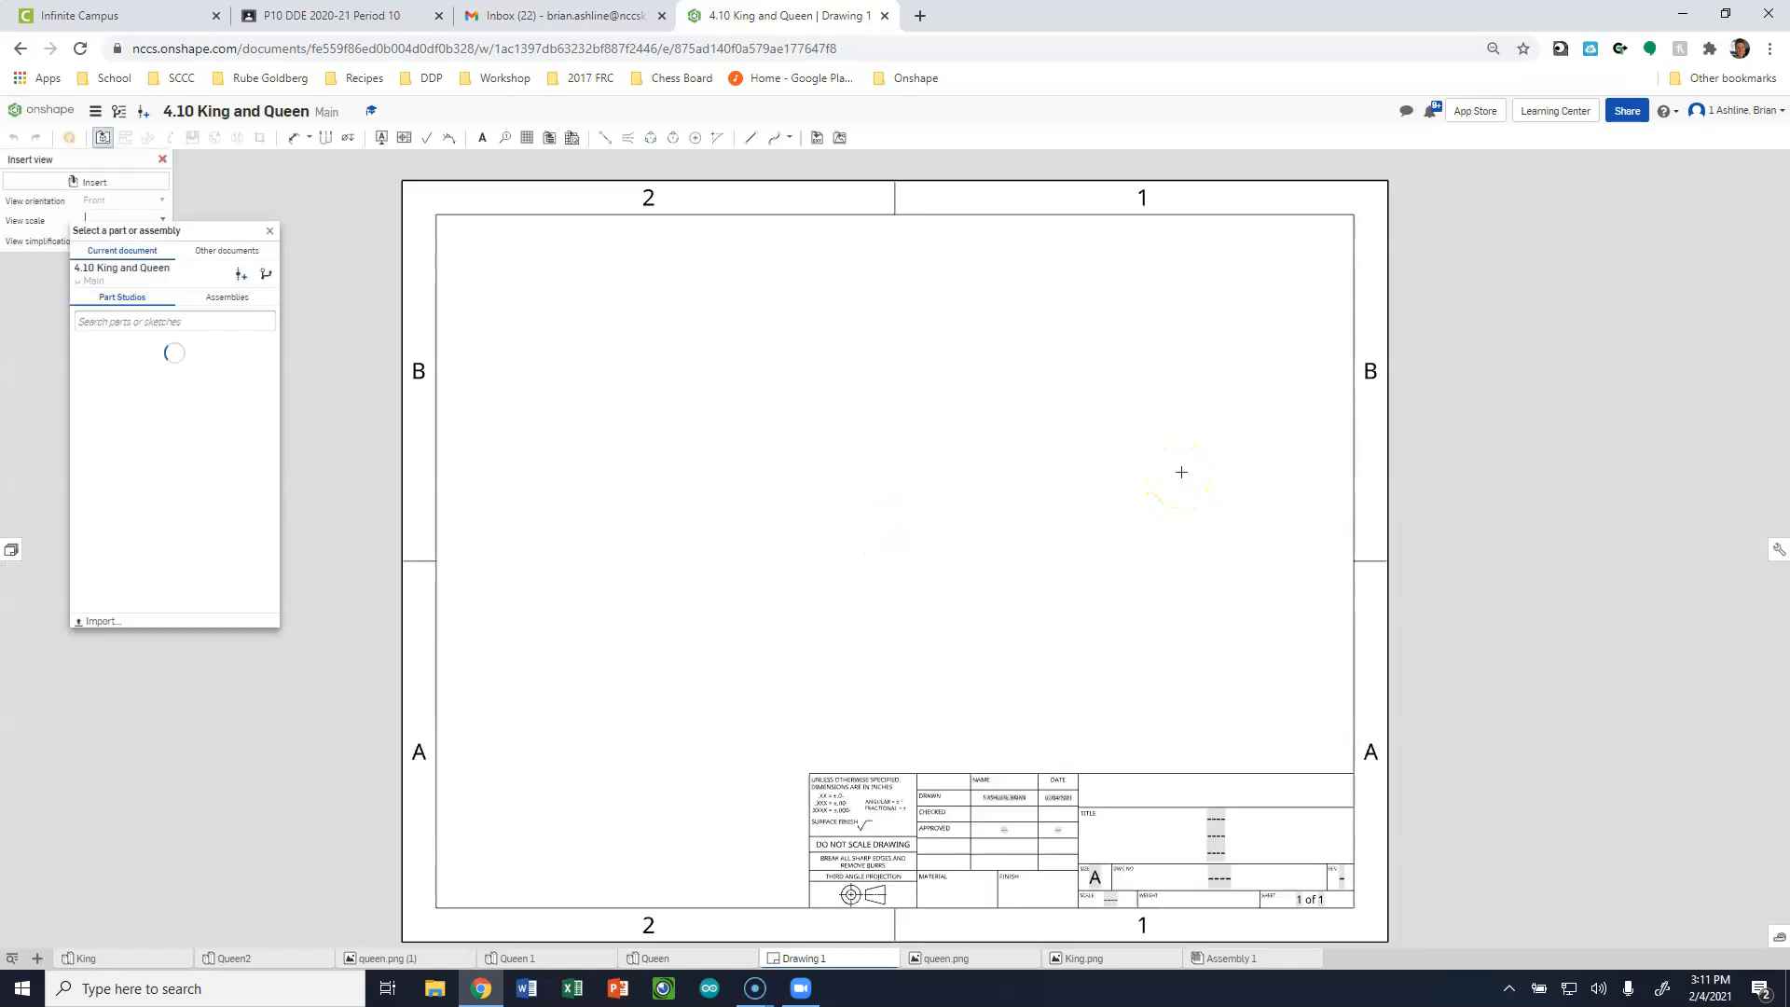
click(1100, 510)
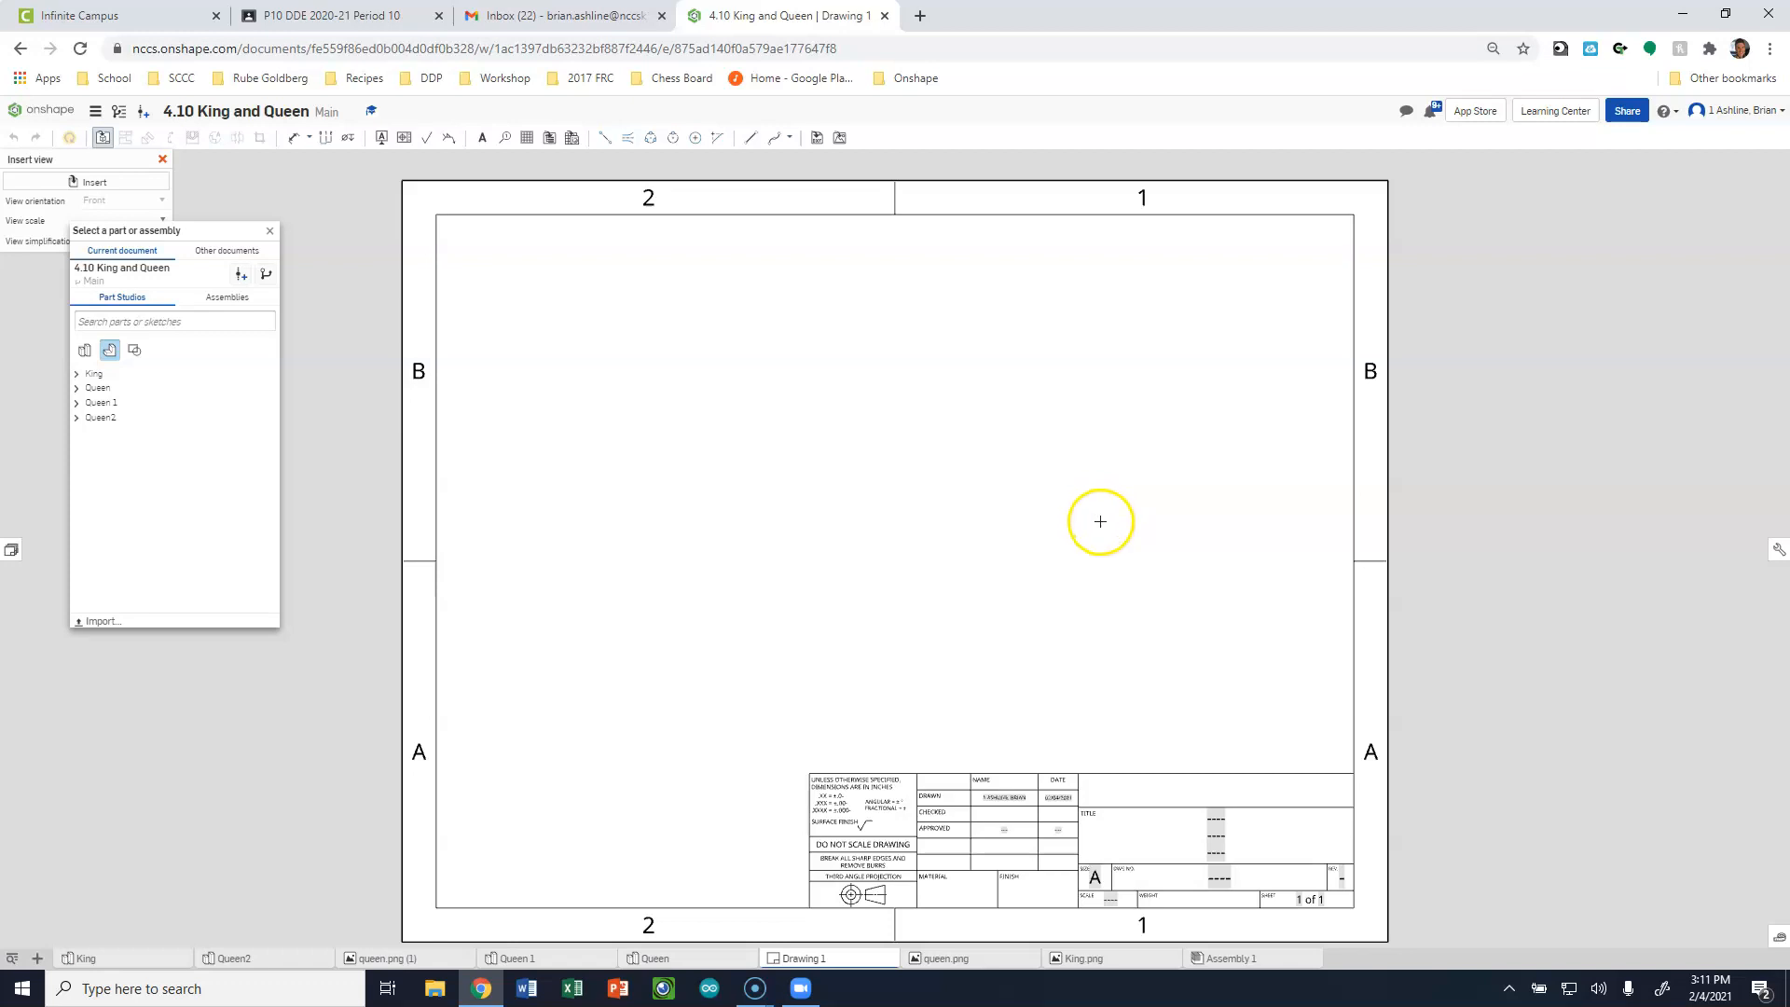
Insert a front view of King Part 1 at 1:3 scale on the sheet, with a projected top view above it.
click(88, 382)
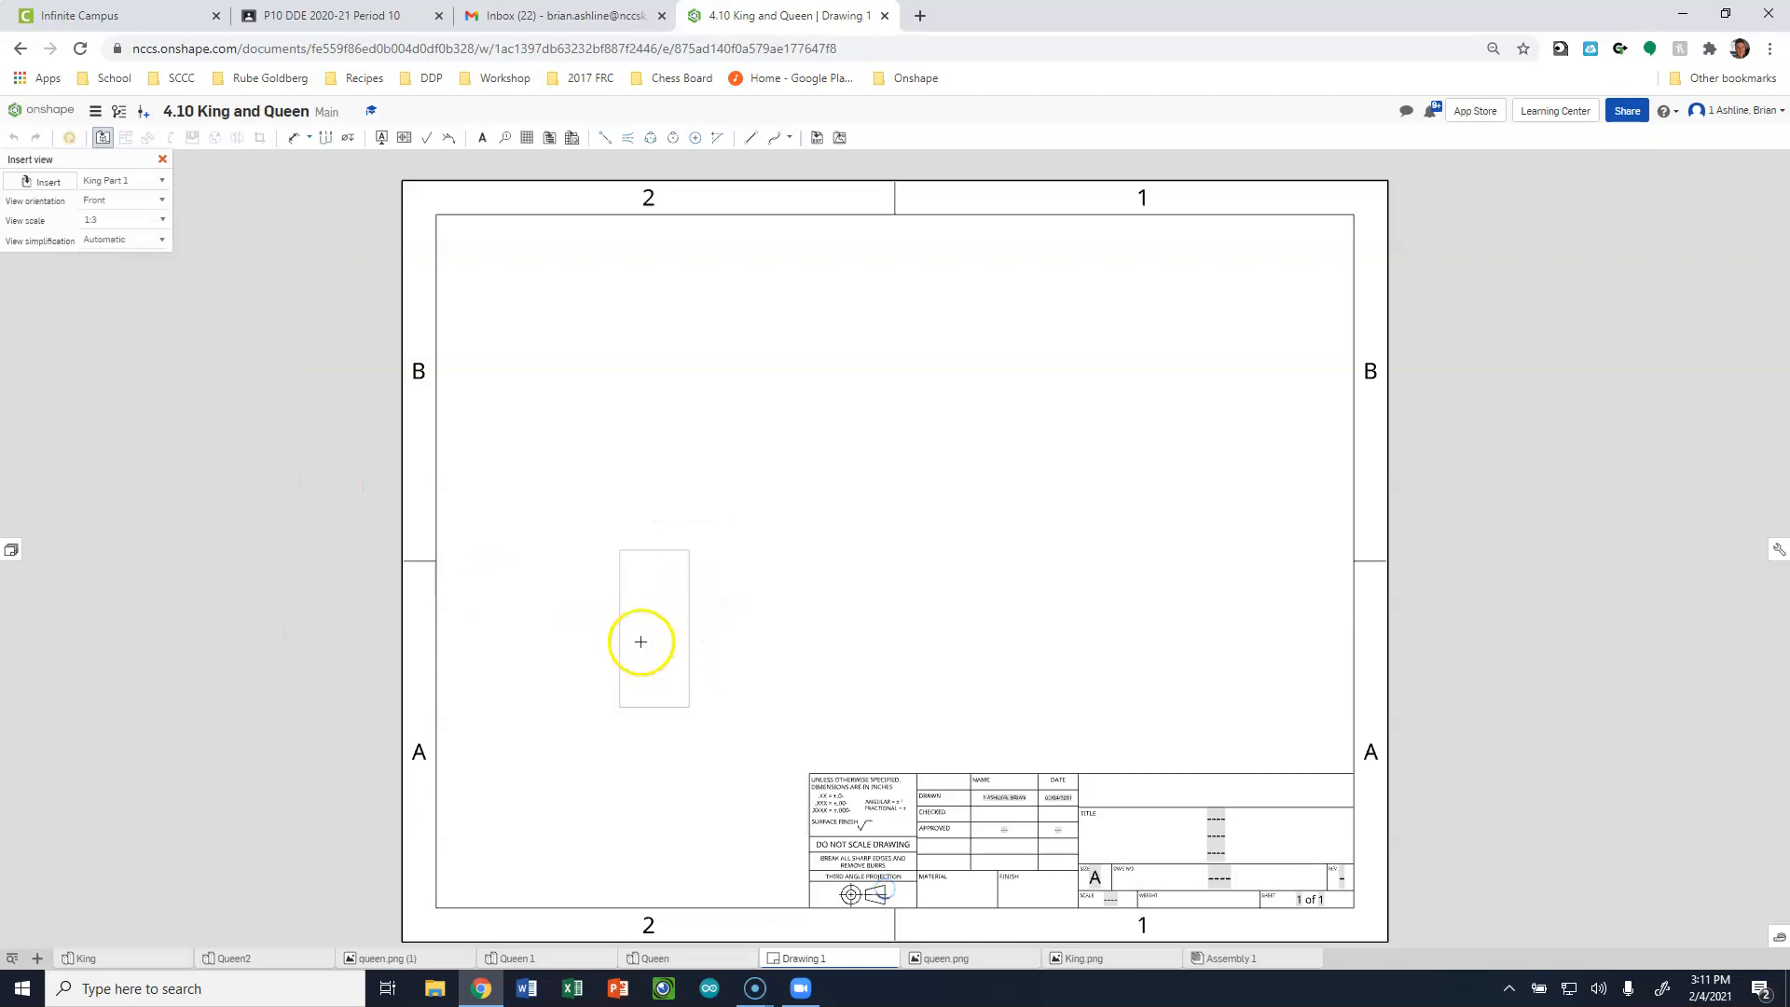
click(645, 640)
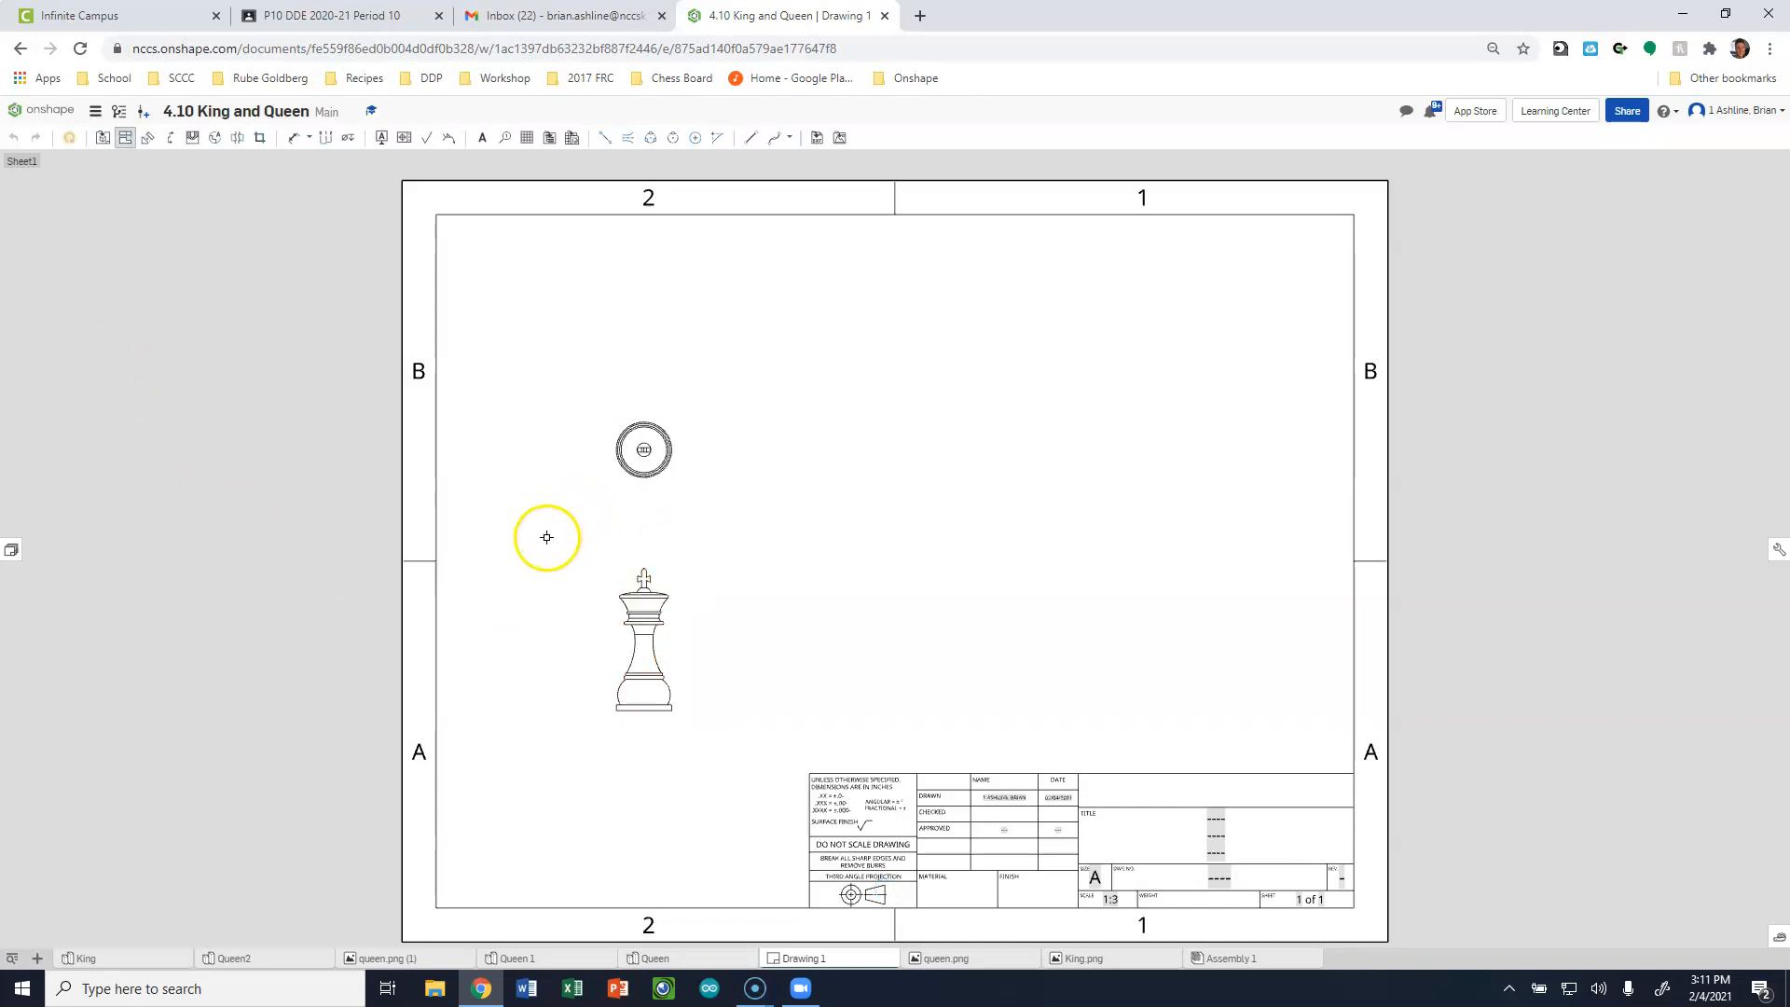
key(Escape)
double_click(619, 630)
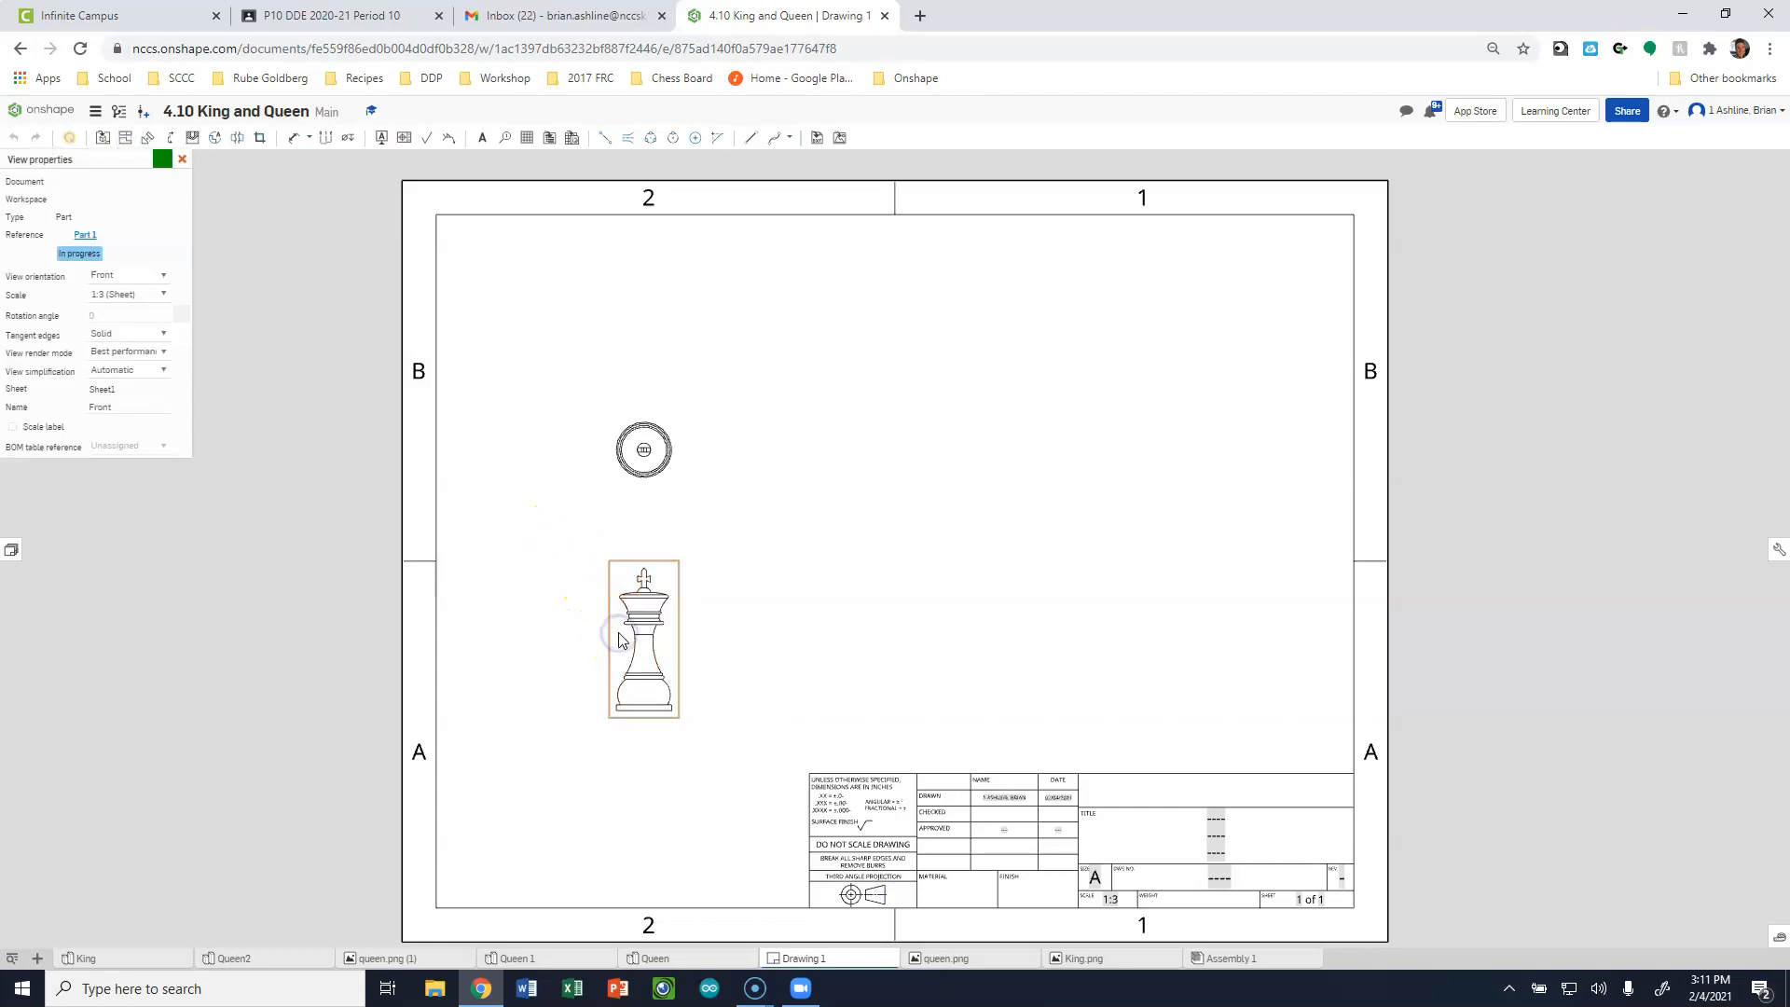
click(163, 294)
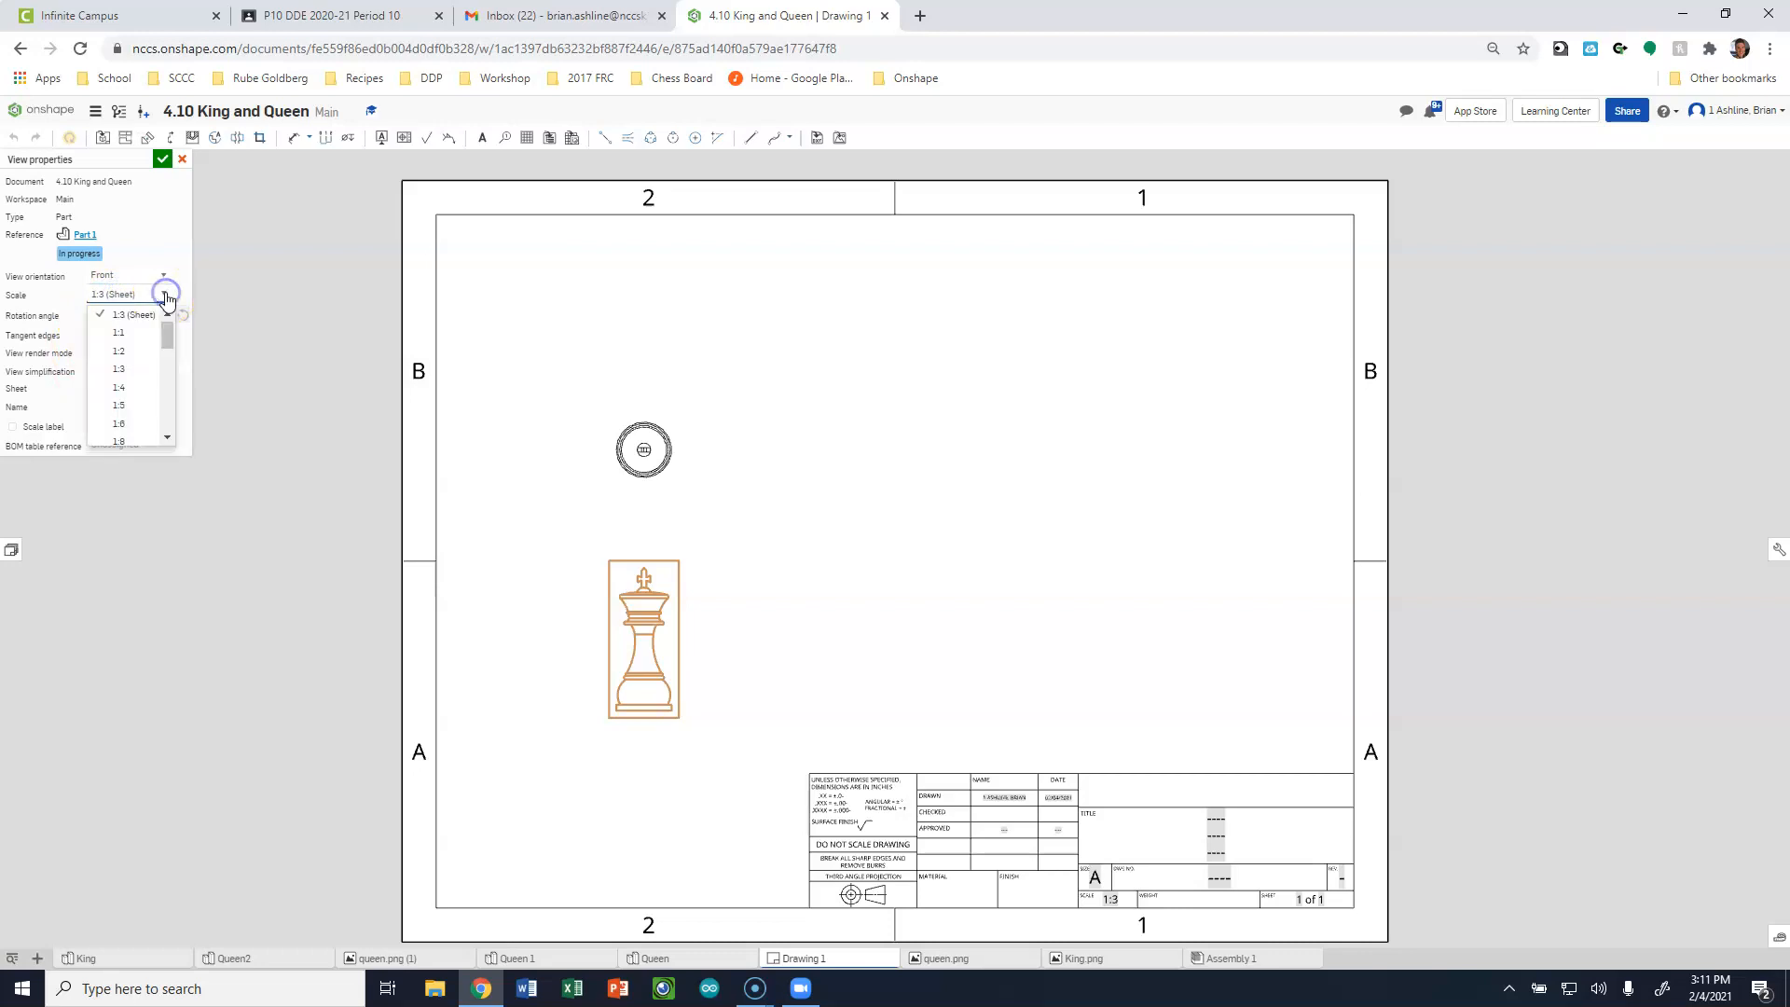
click(120, 331)
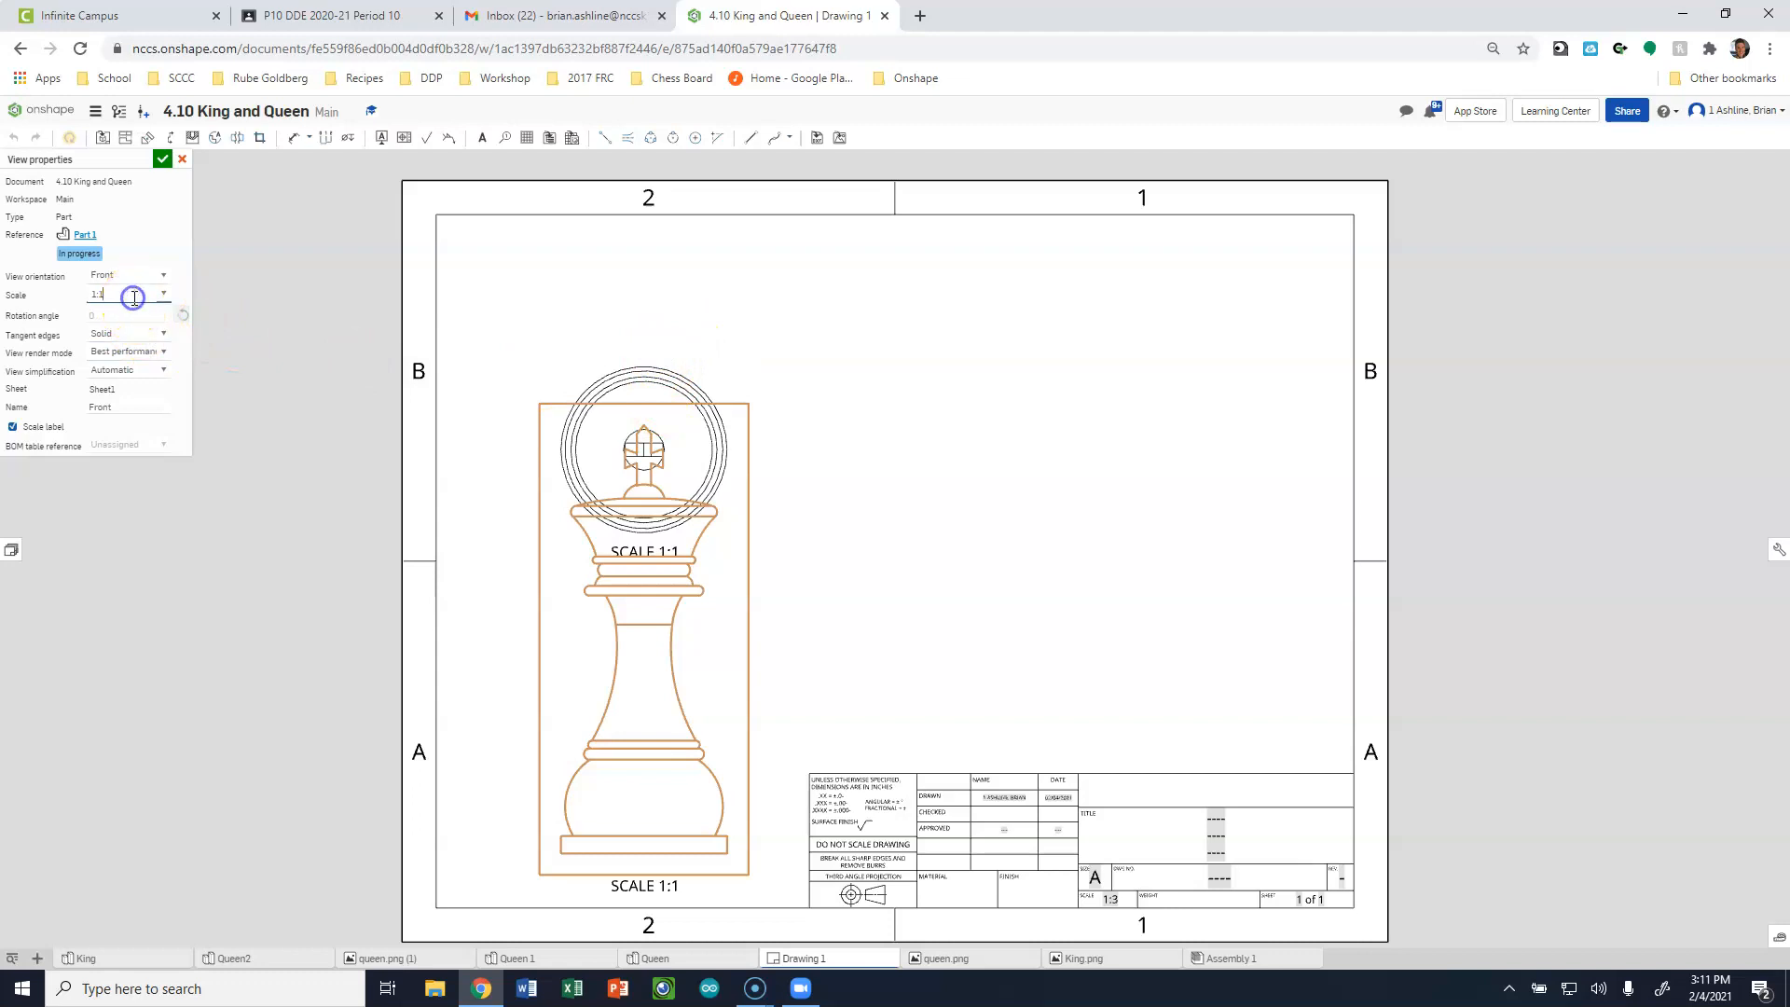
click(165, 298)
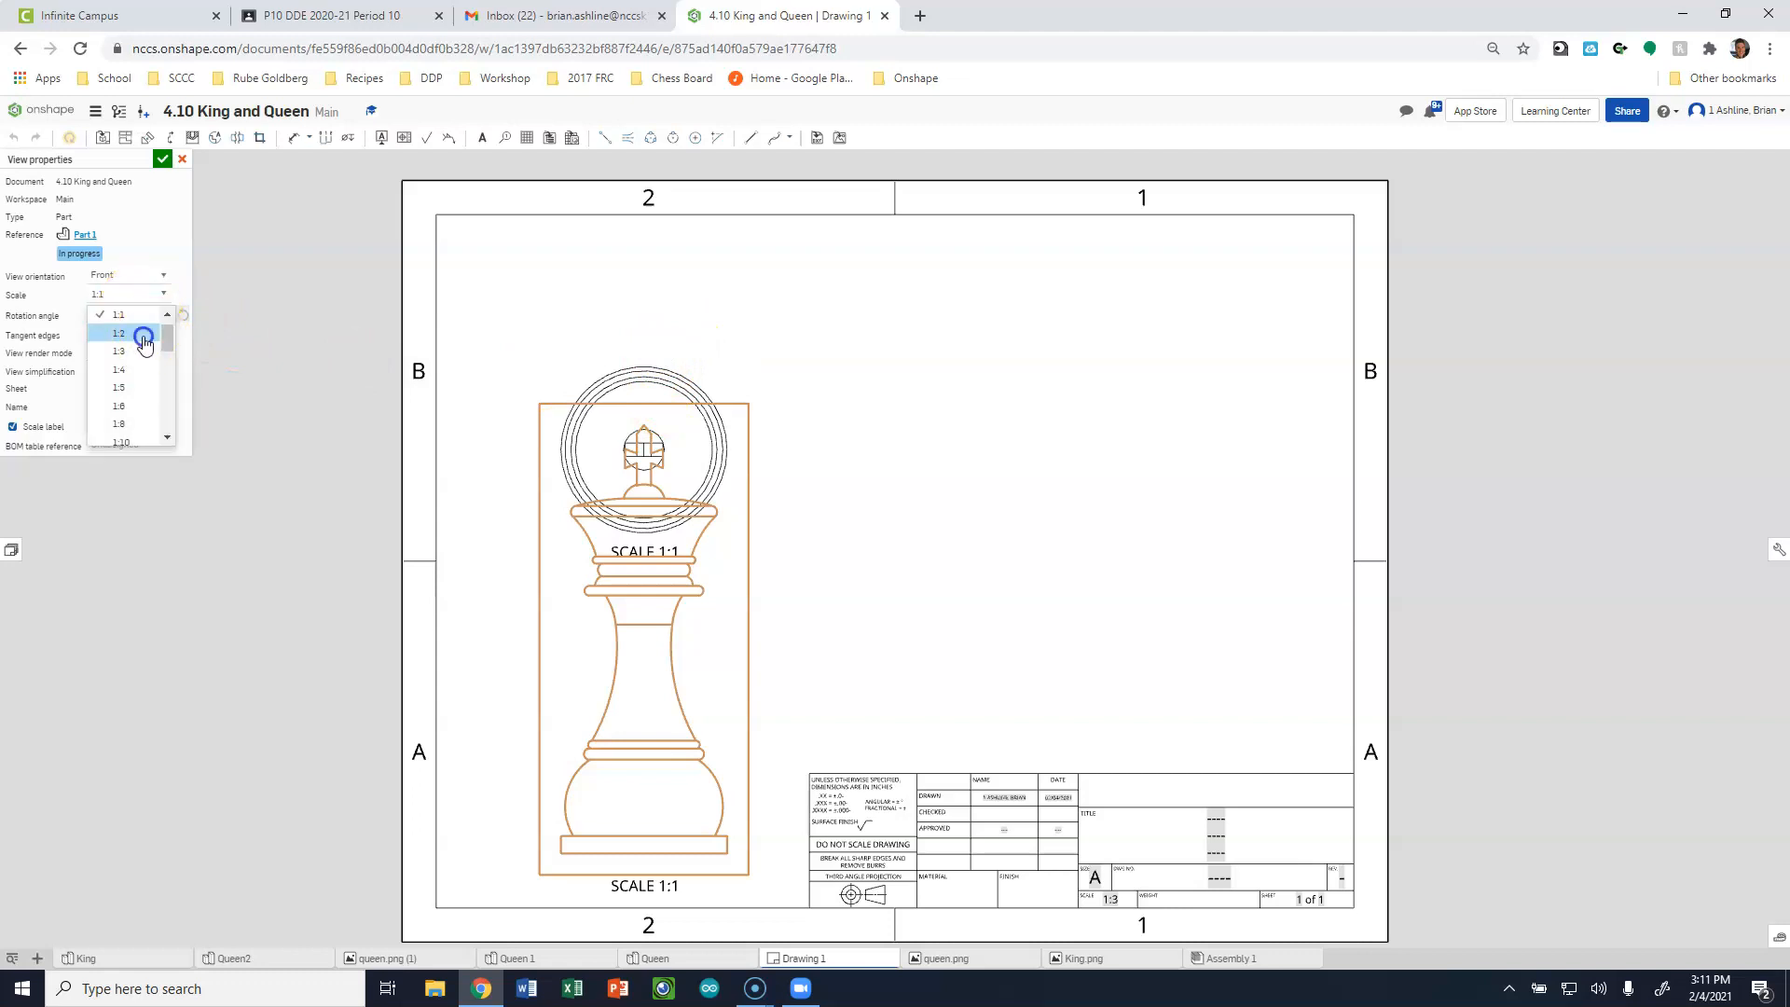
click(149, 334)
click(641, 478)
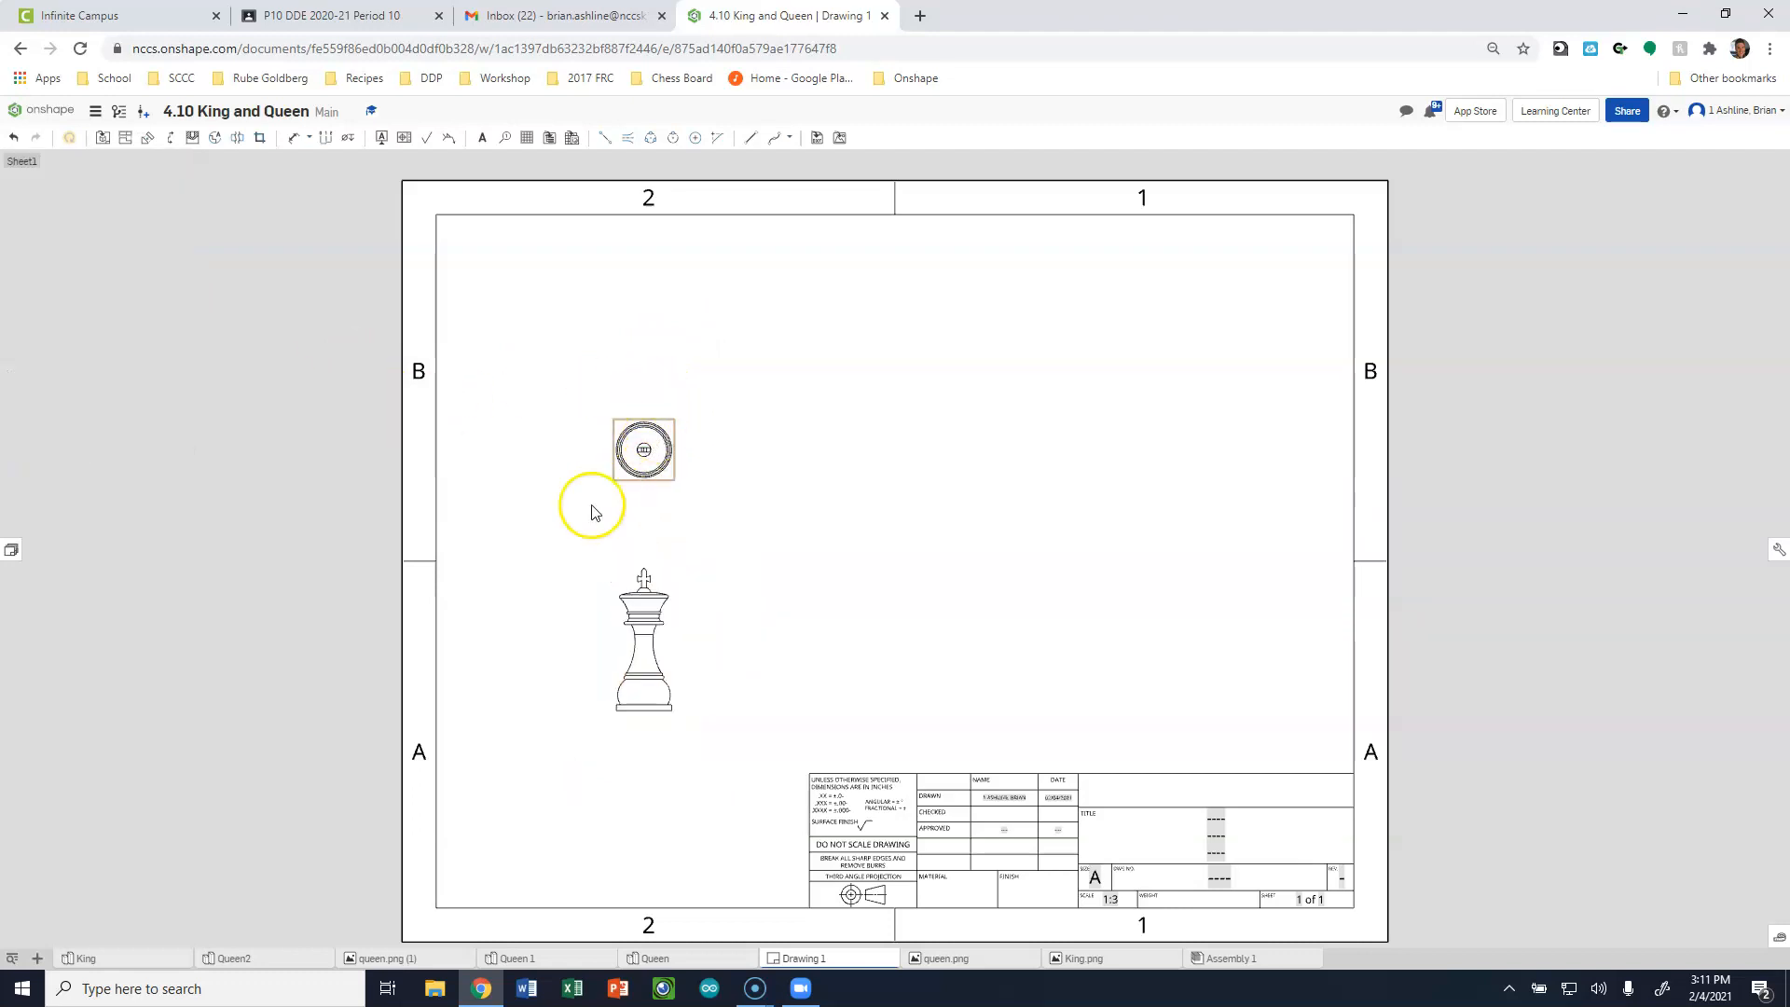
Set the scale of the king's front view to 1:2.
double_click(614, 590)
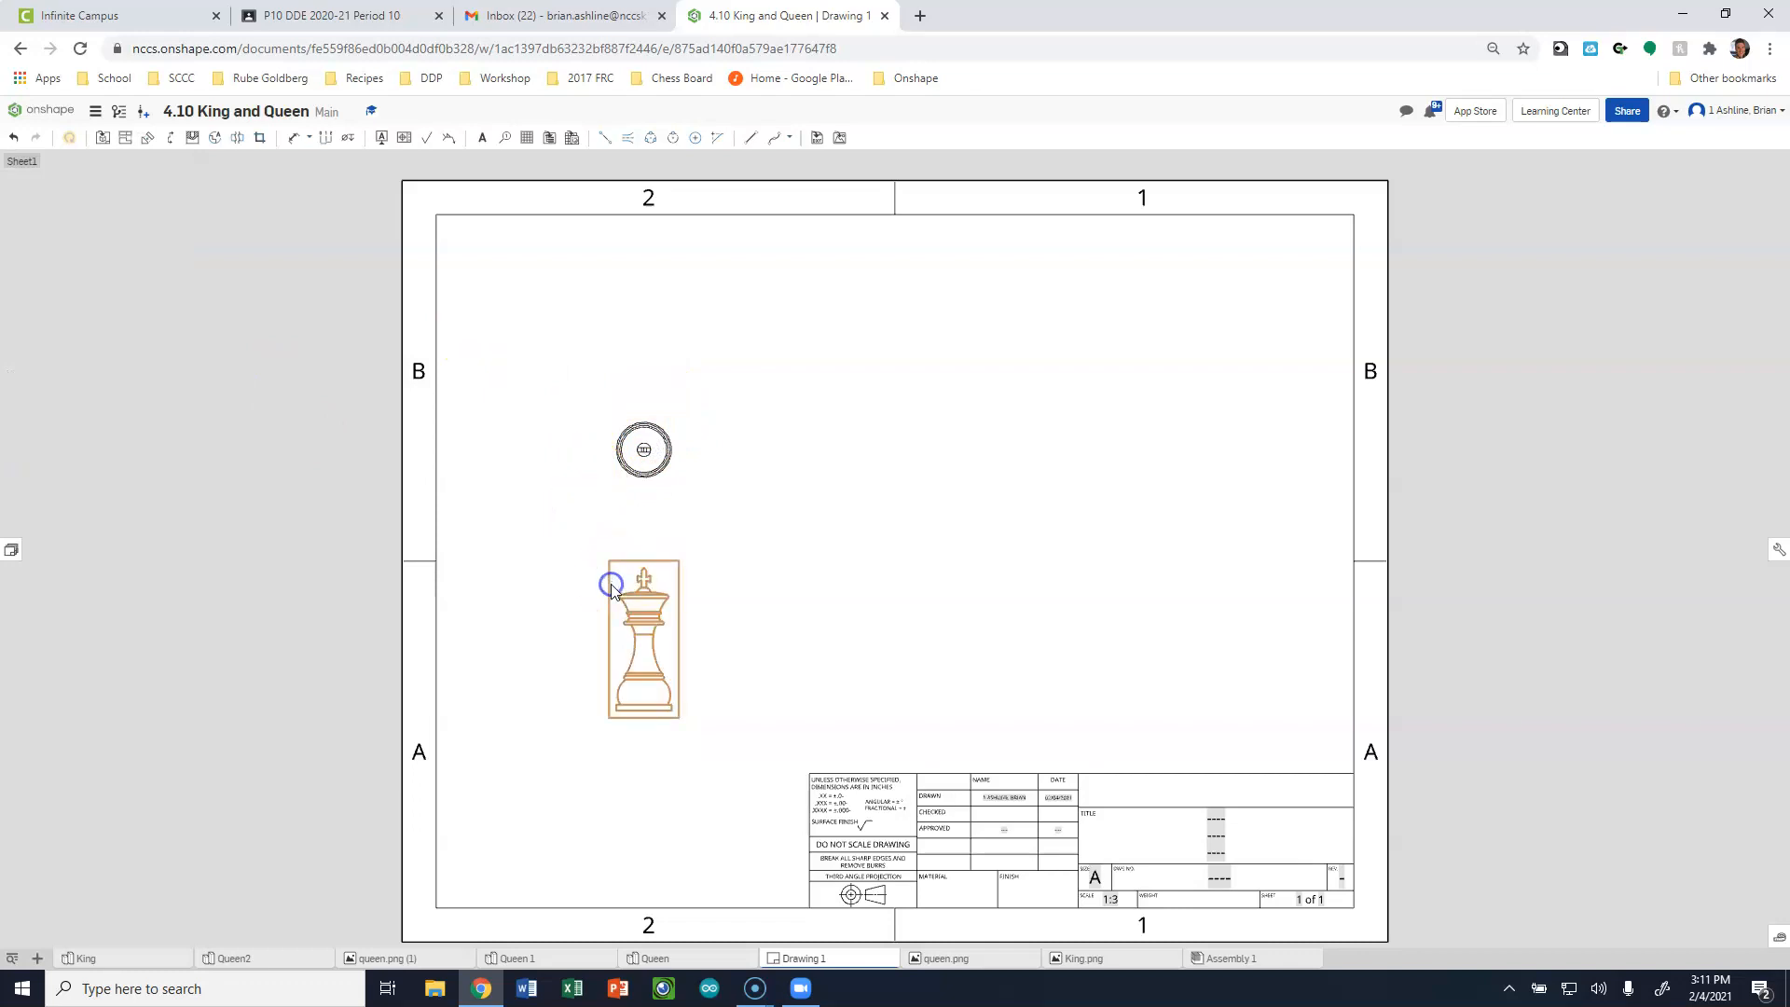
click(158, 303)
click(136, 348)
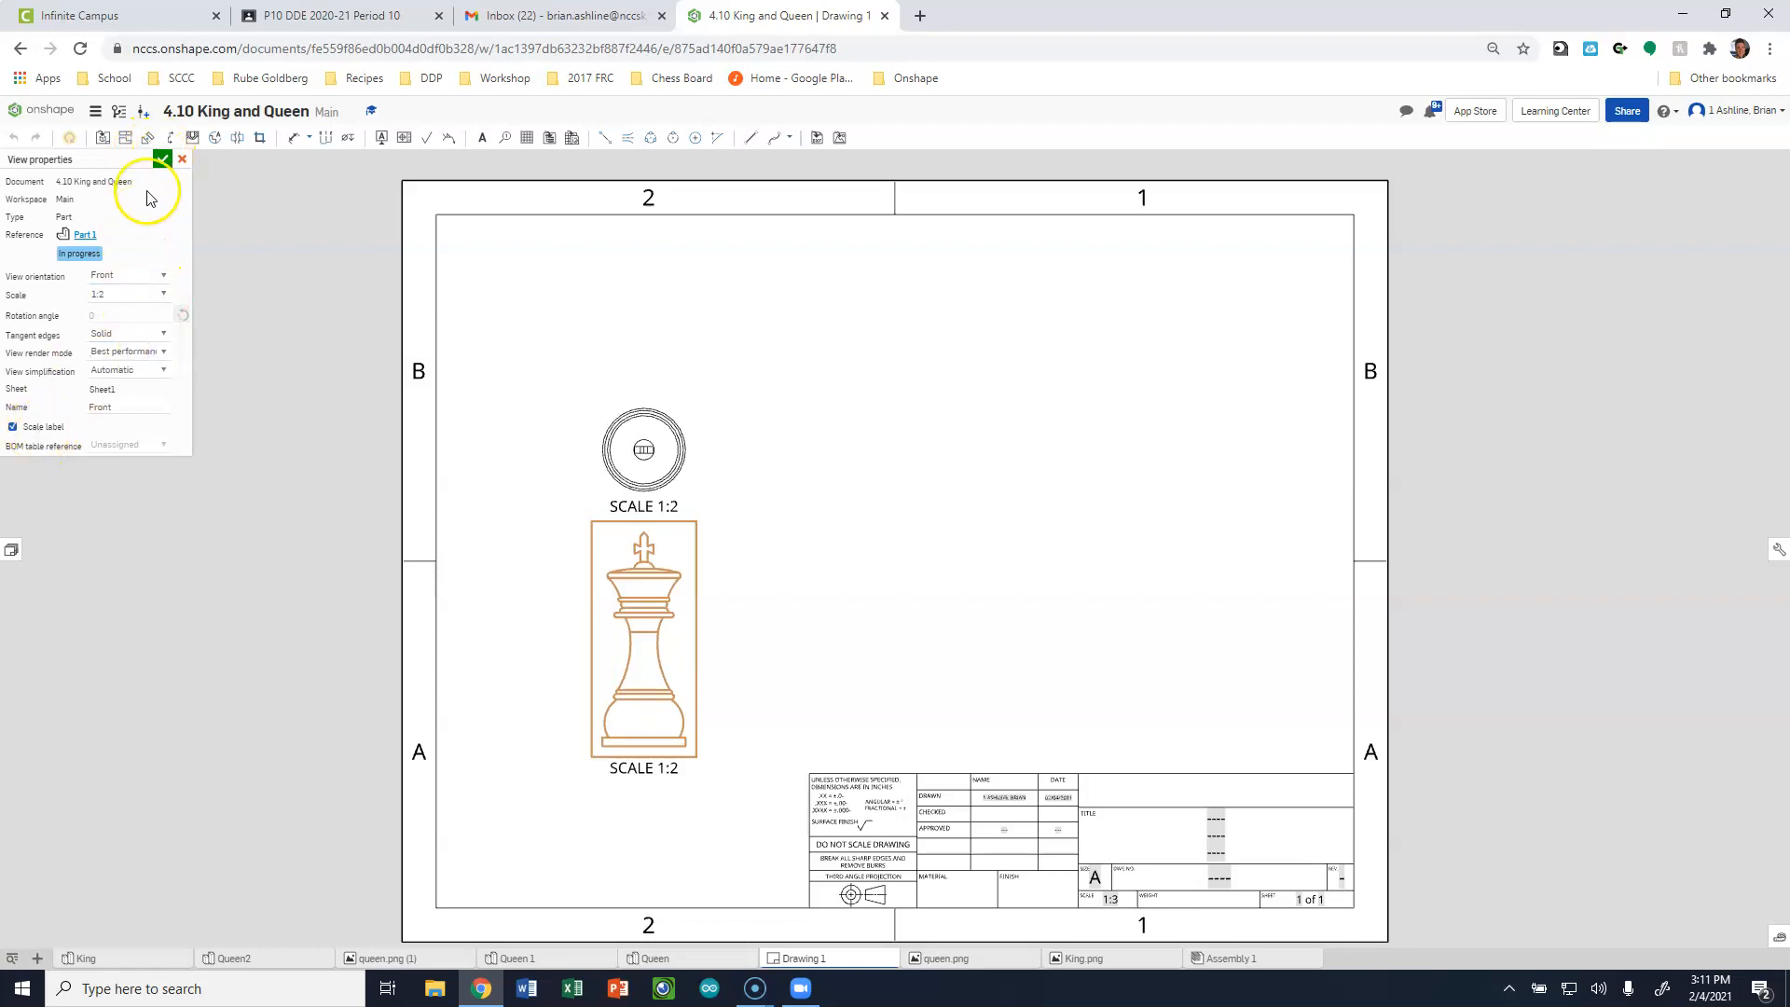
click(162, 162)
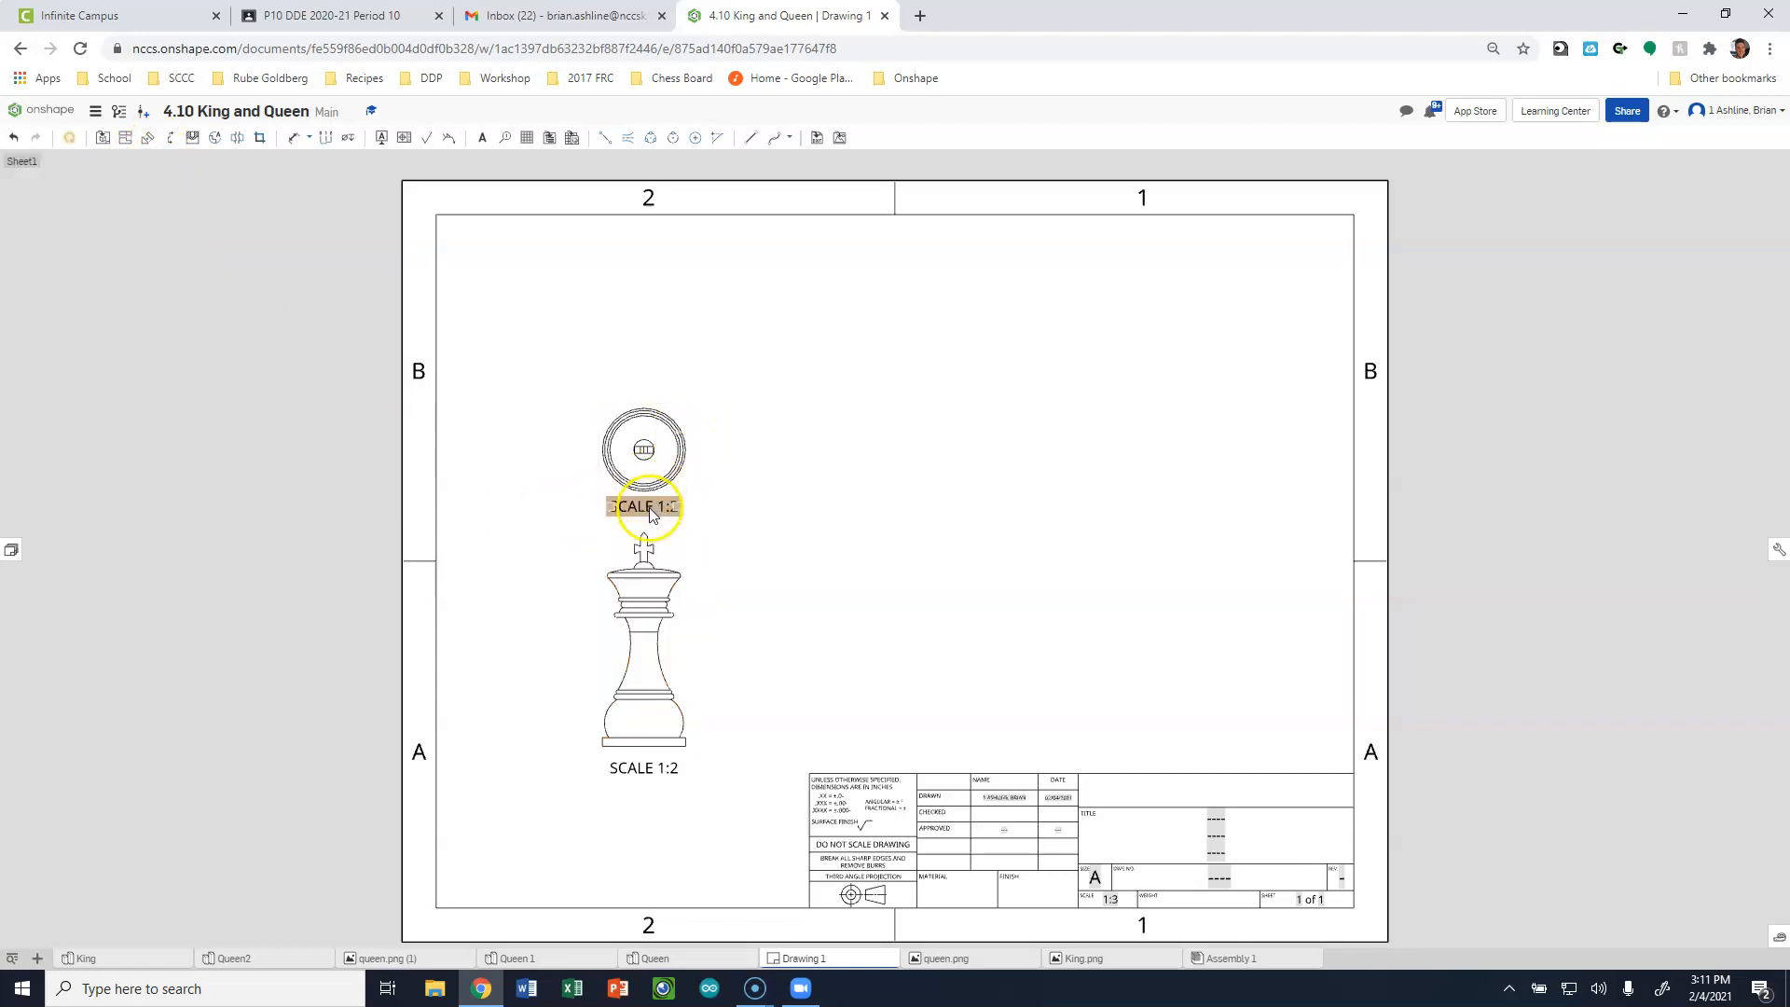
Delete the top view's scale label and move both king views higher on the sheet, leaving a gap between them.
key(Delete)
drag(682, 415, 655, 345)
drag(678, 532, 685, 469)
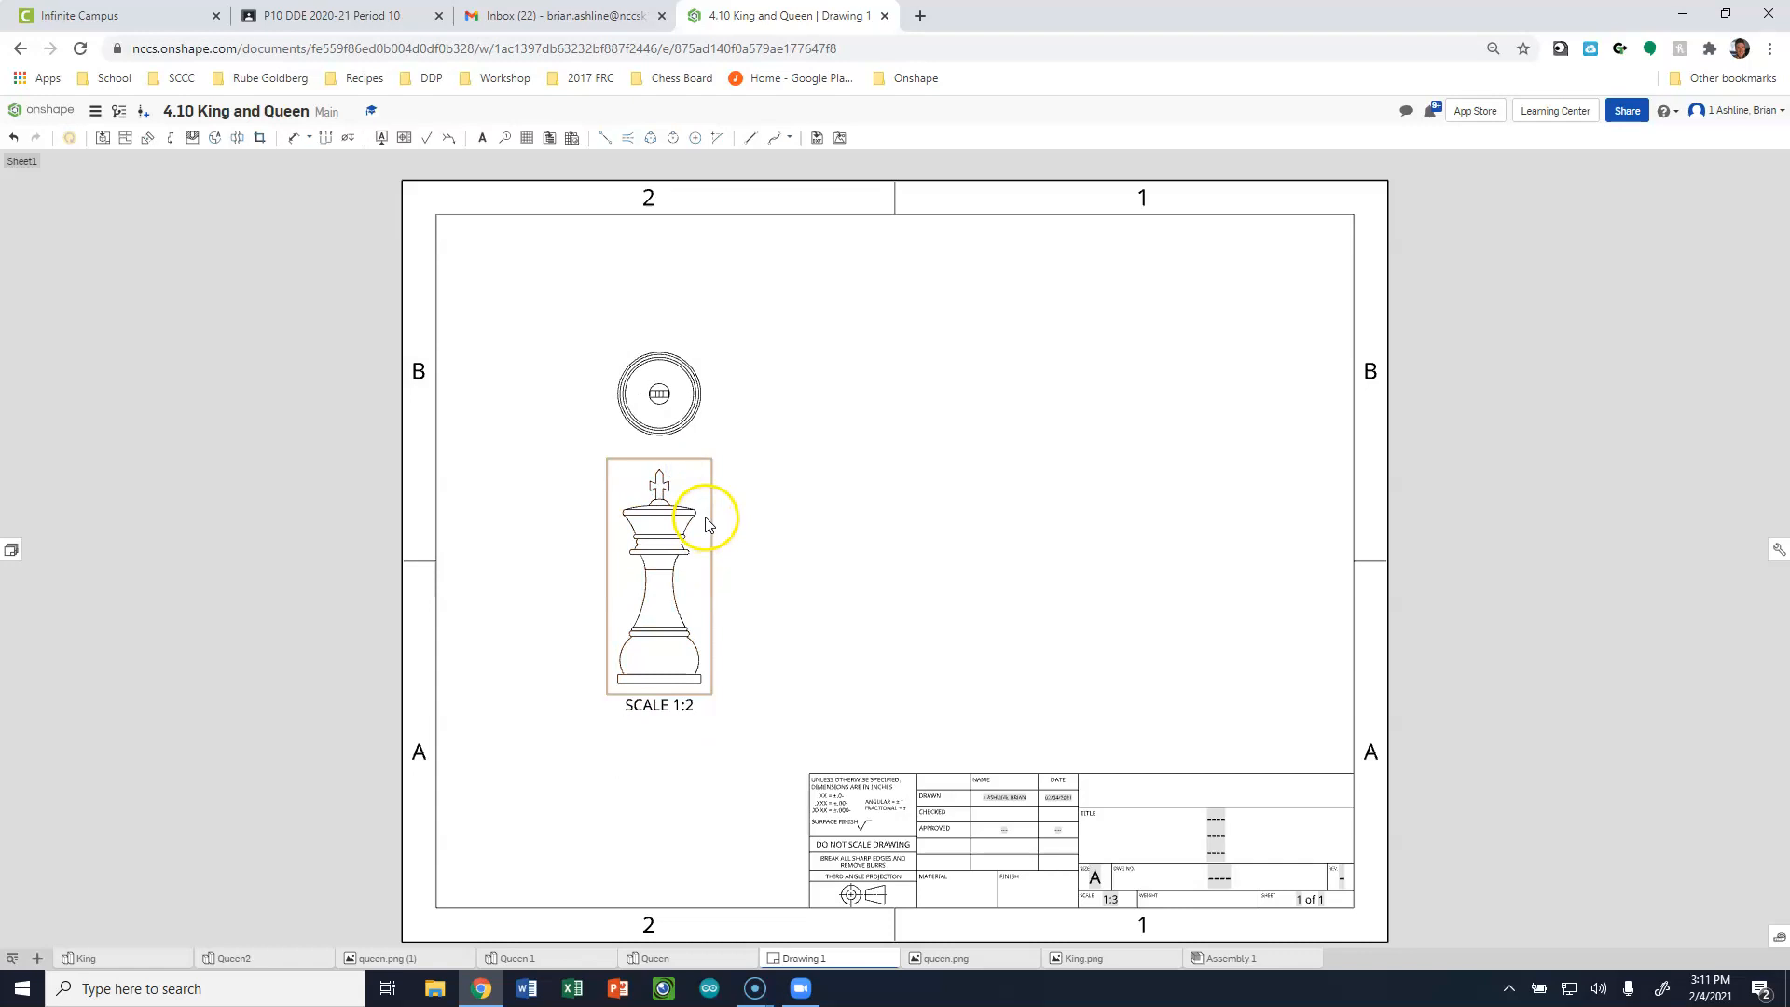
drag(668, 356, 673, 323)
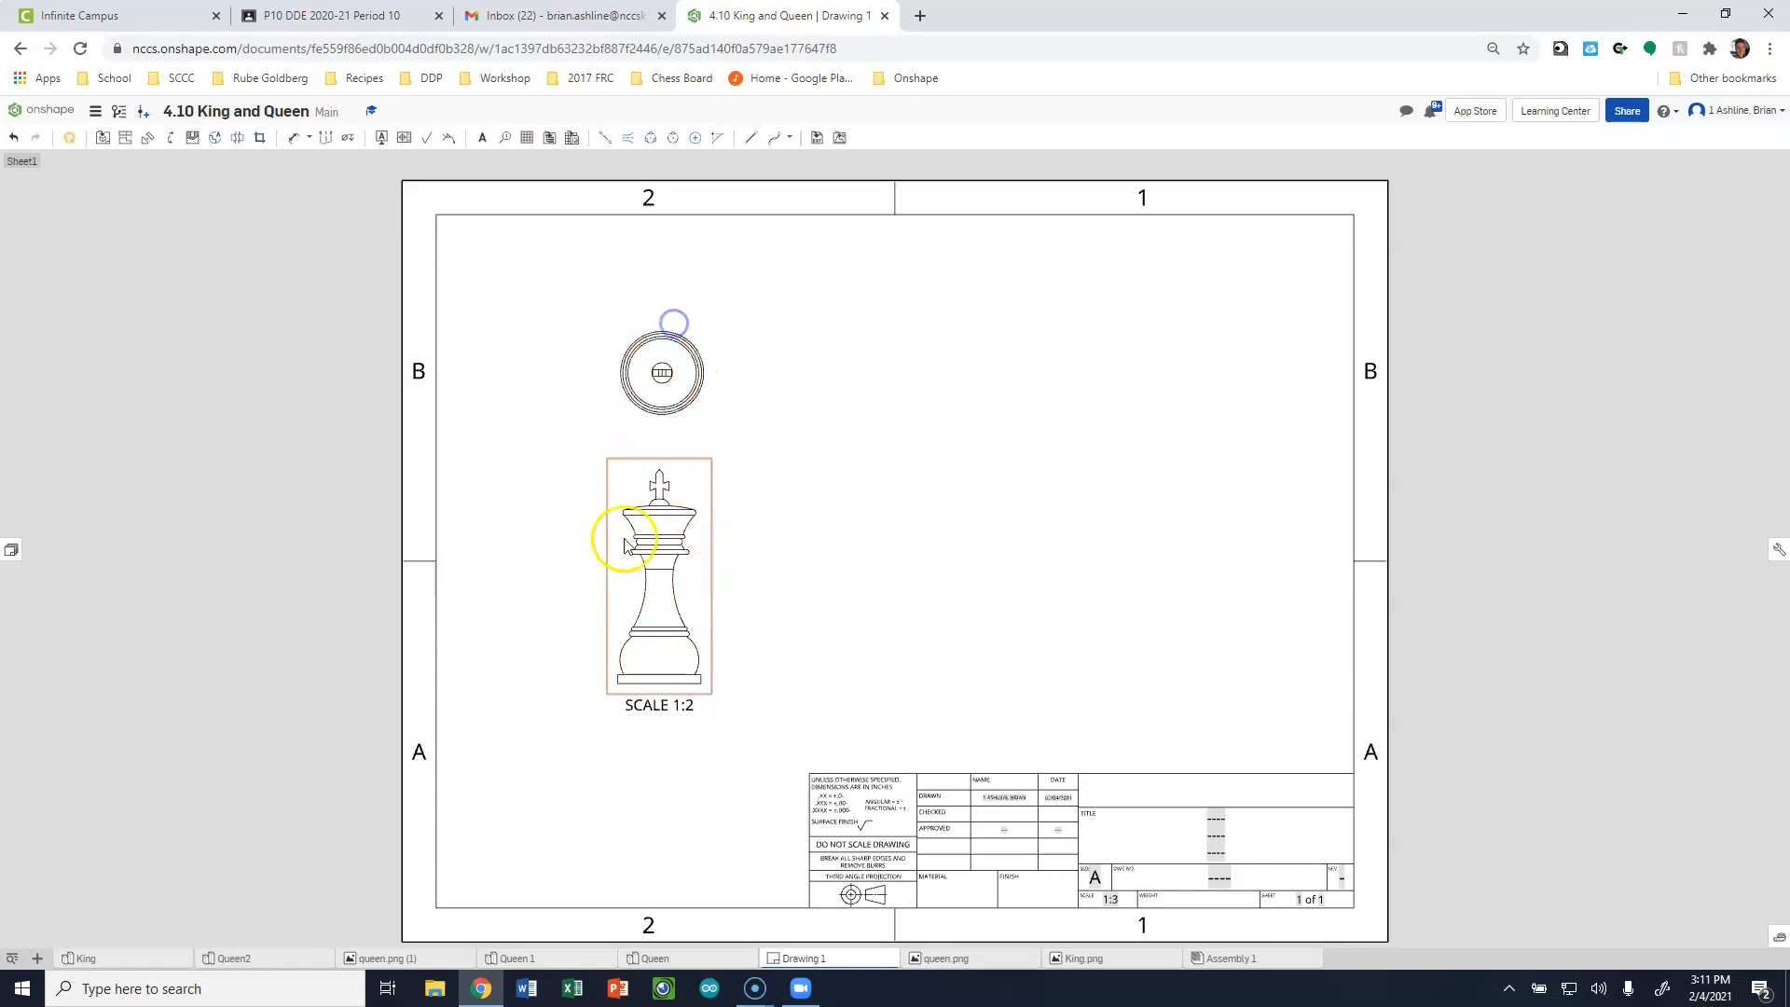
scroll(628, 744, down, 2)
scroll(619, 712, up, 4)
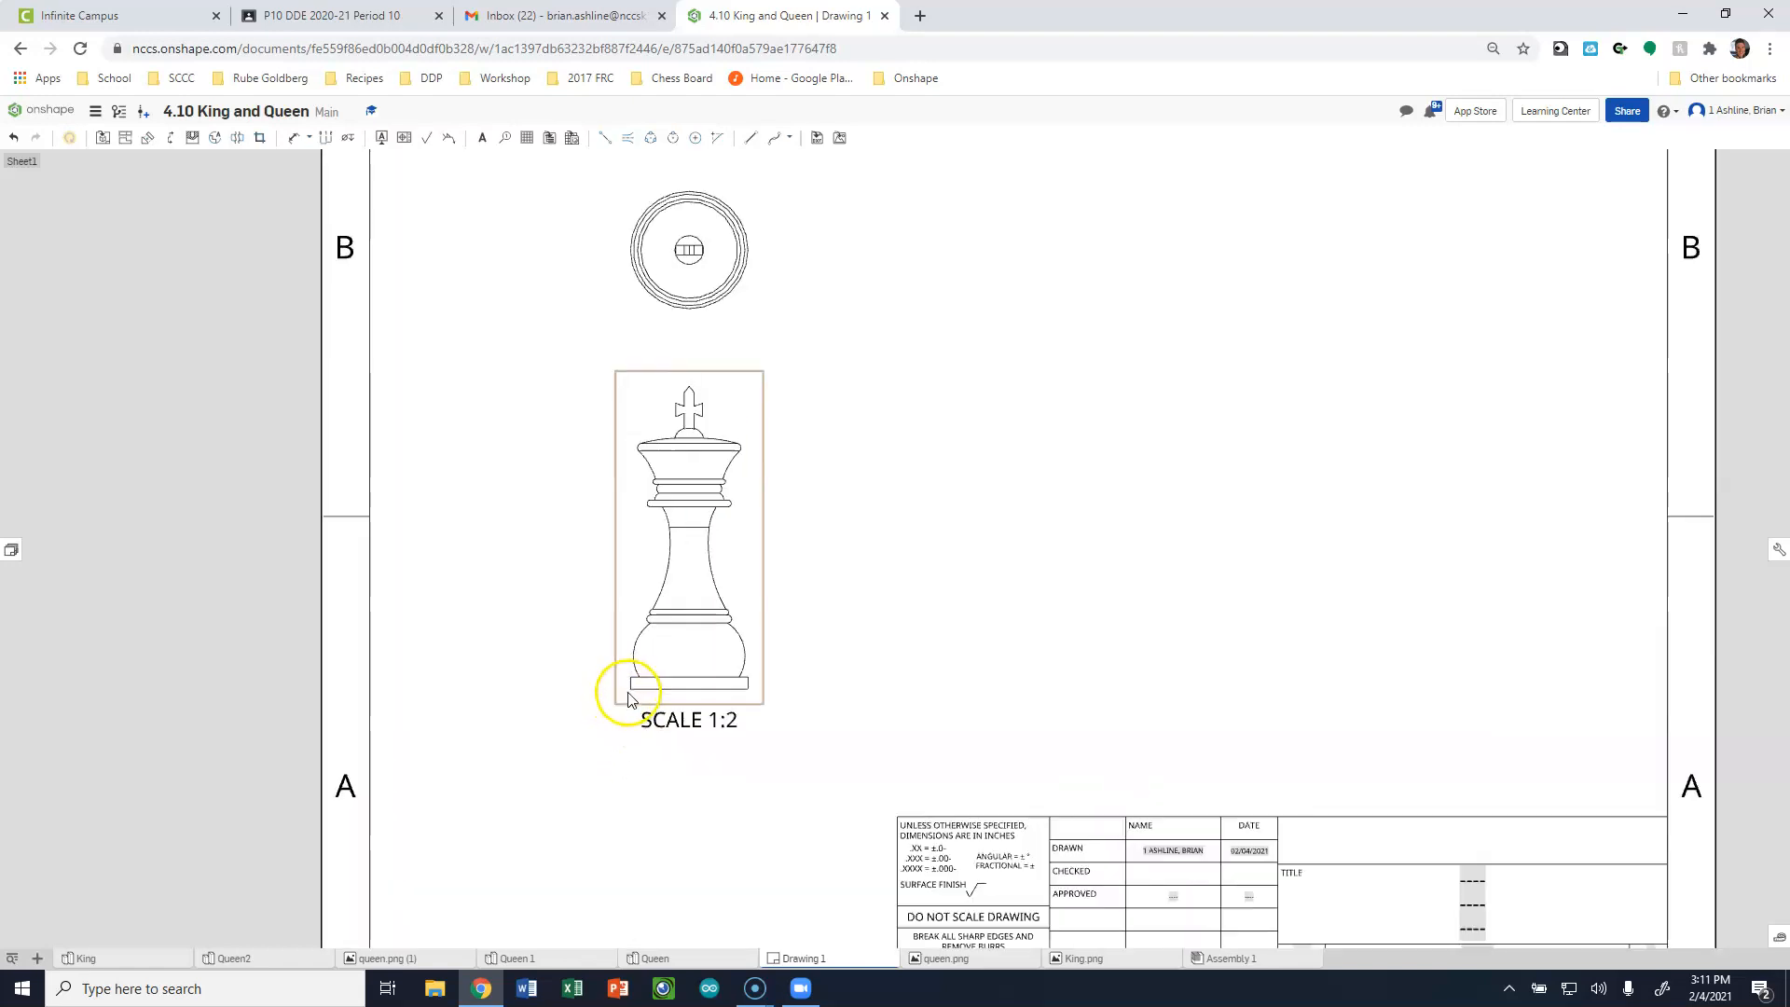
scroll(630, 706, up, 1)
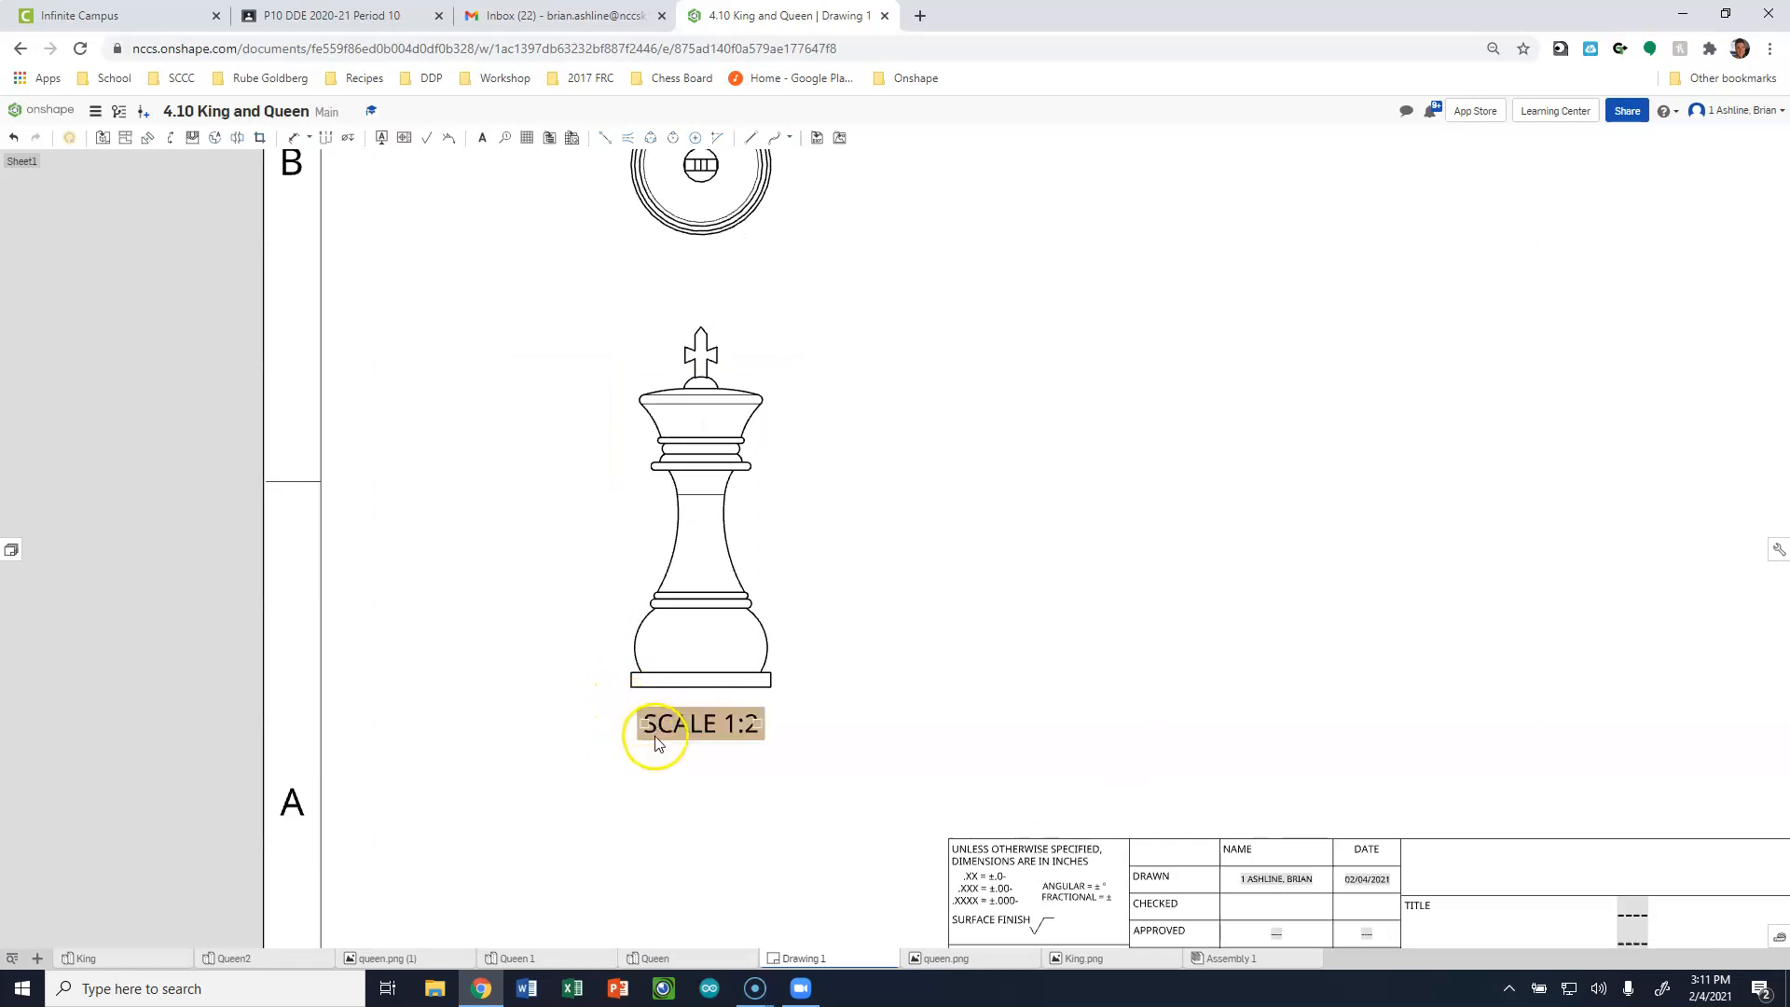
key(d)
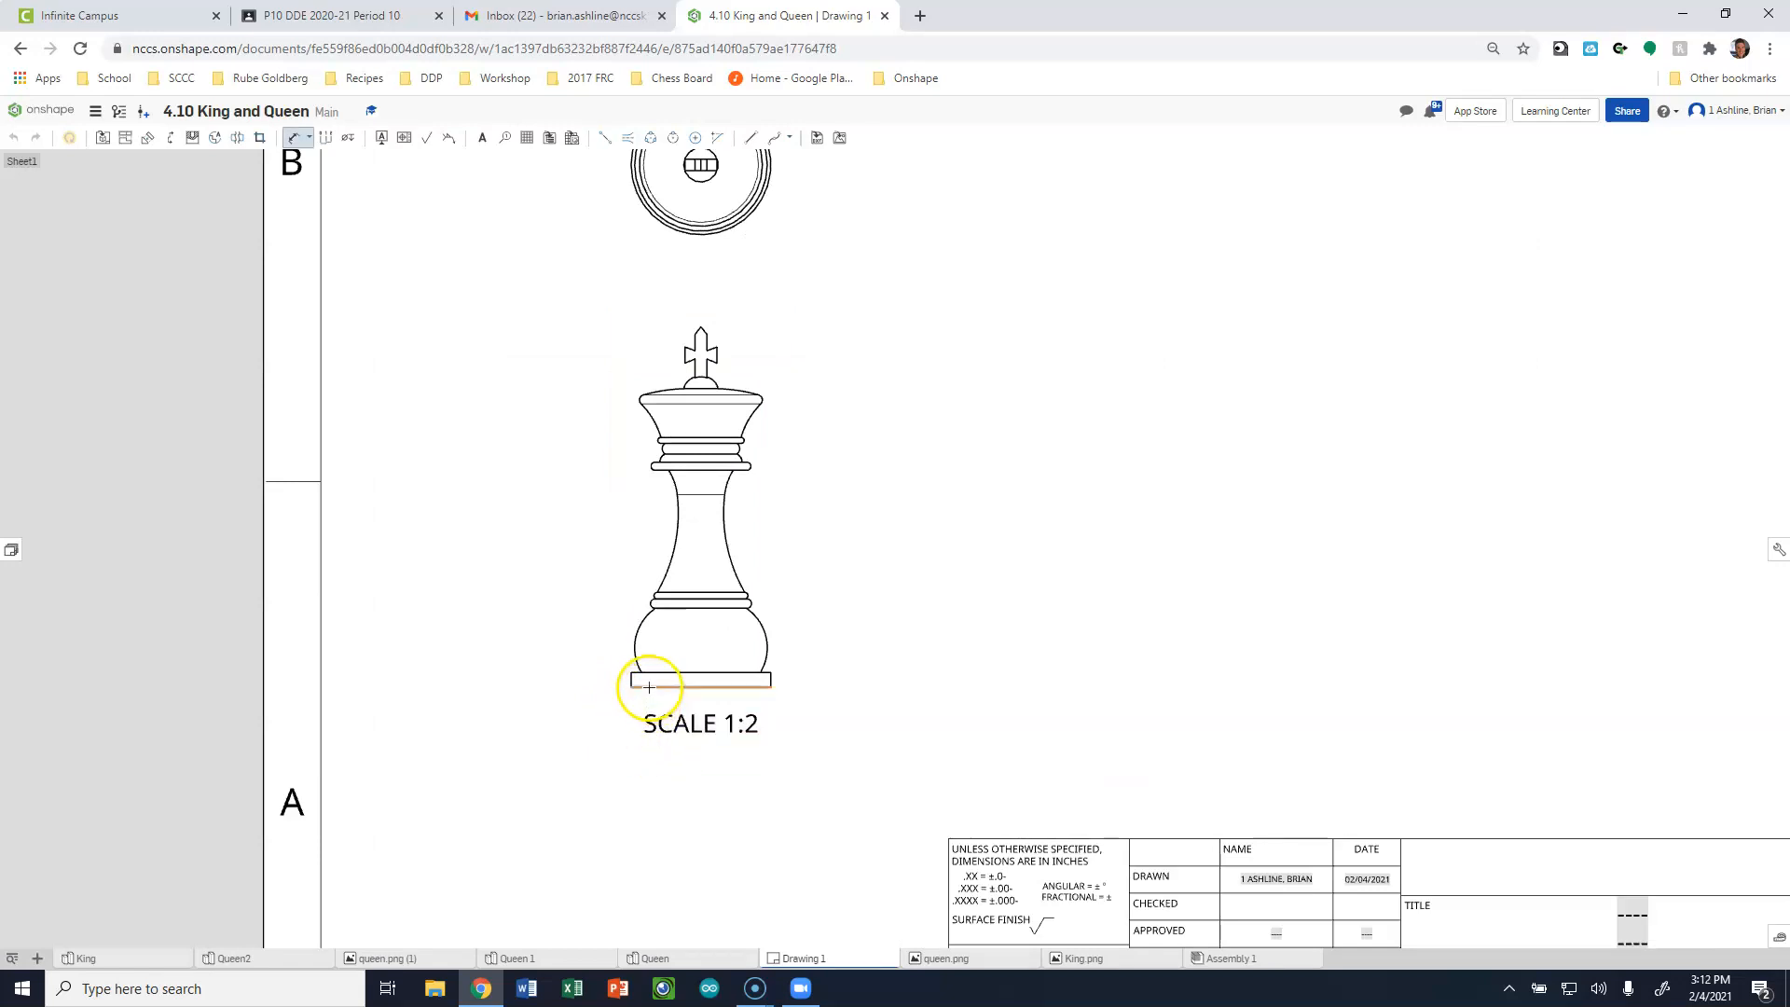
click(648, 688)
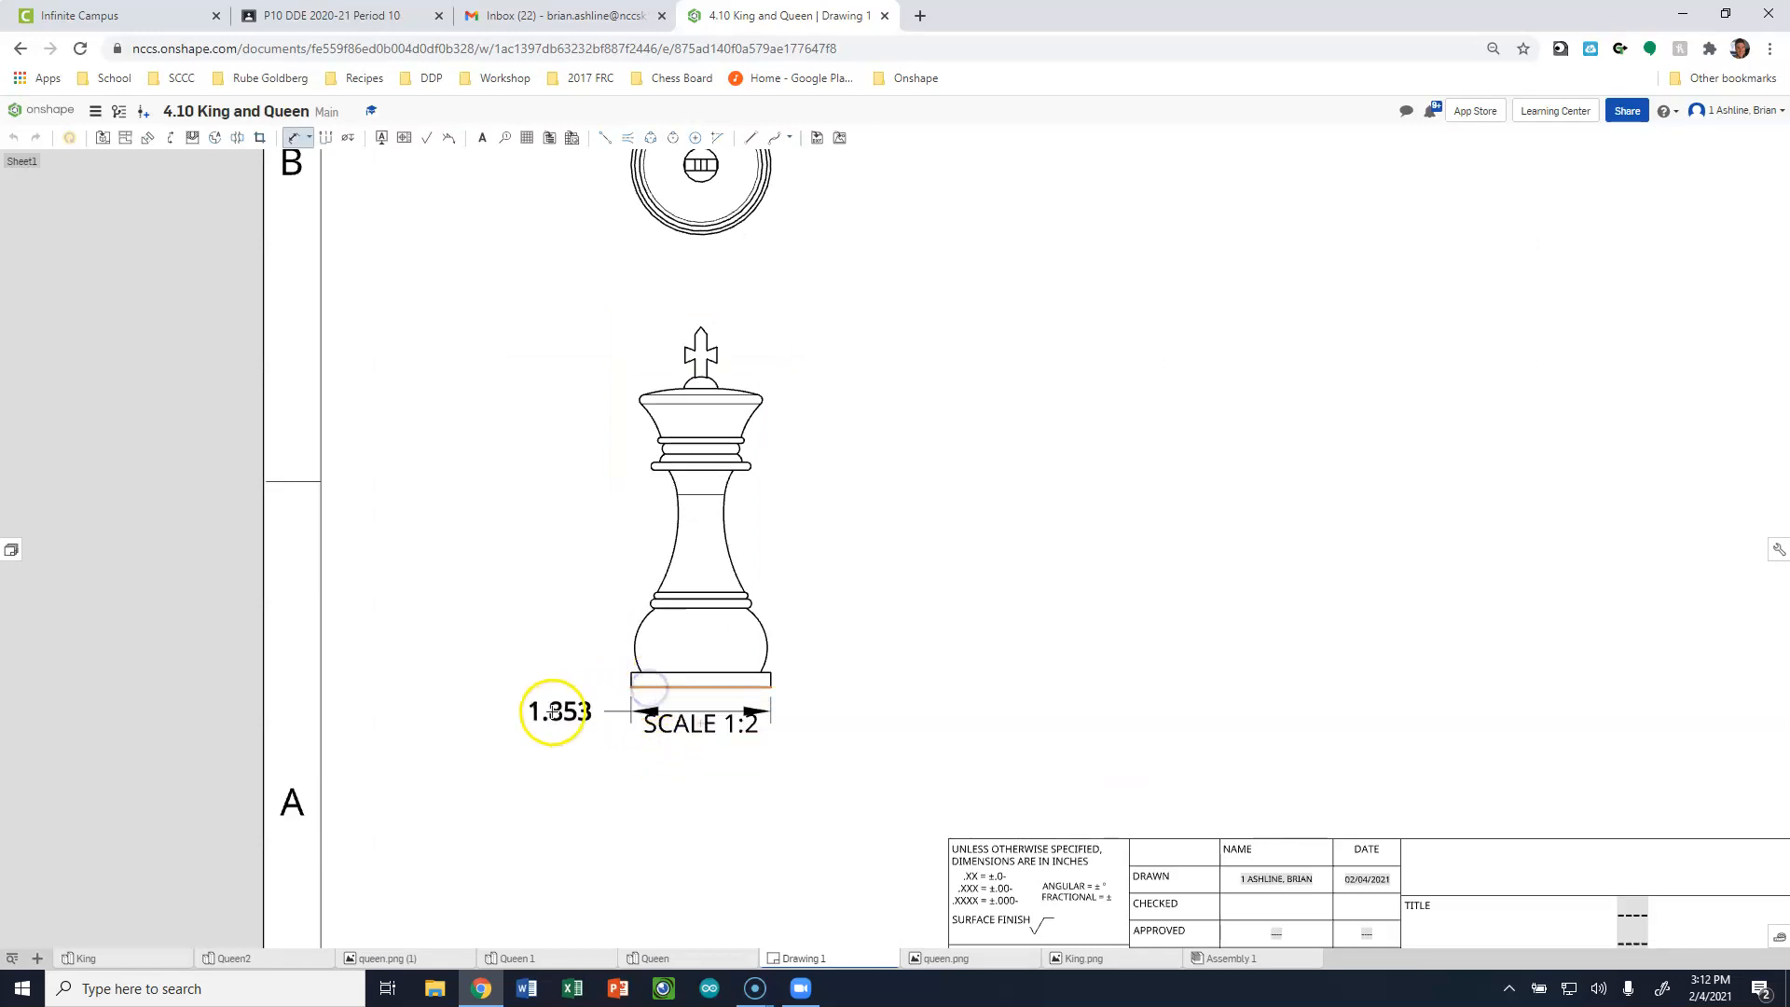
click(685, 378)
scroll(685, 379, up, 2)
scroll(688, 379, up, 1)
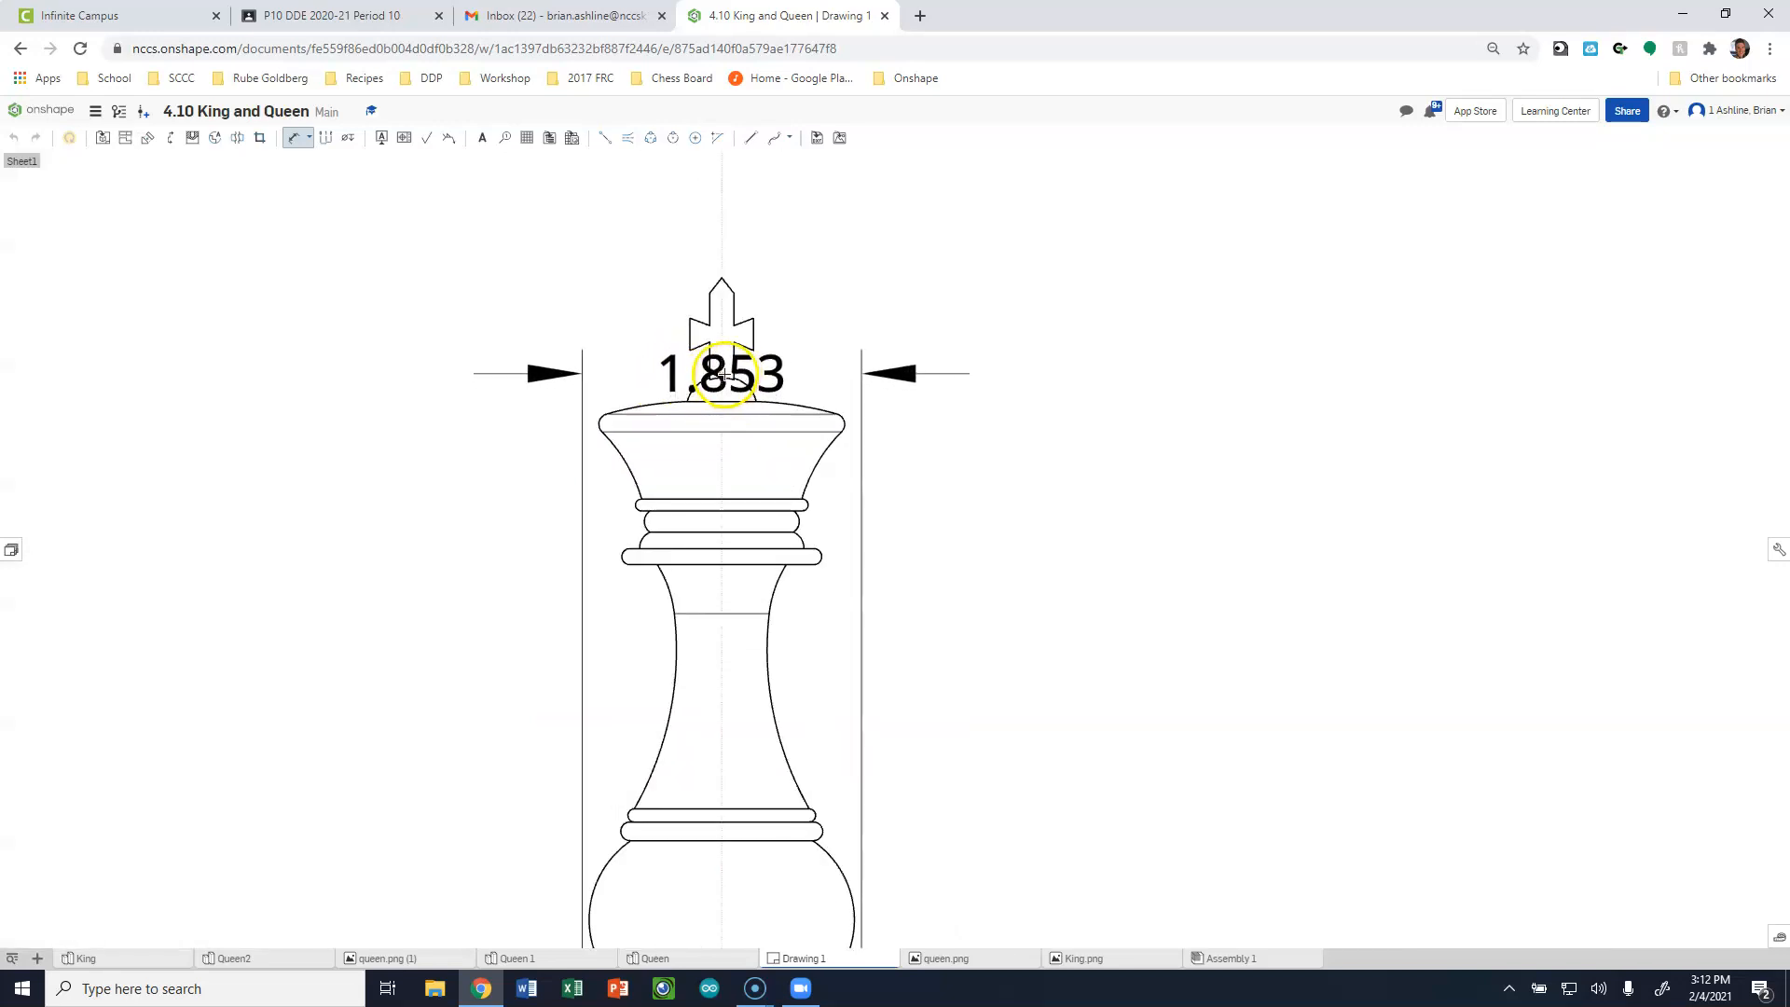
click(709, 378)
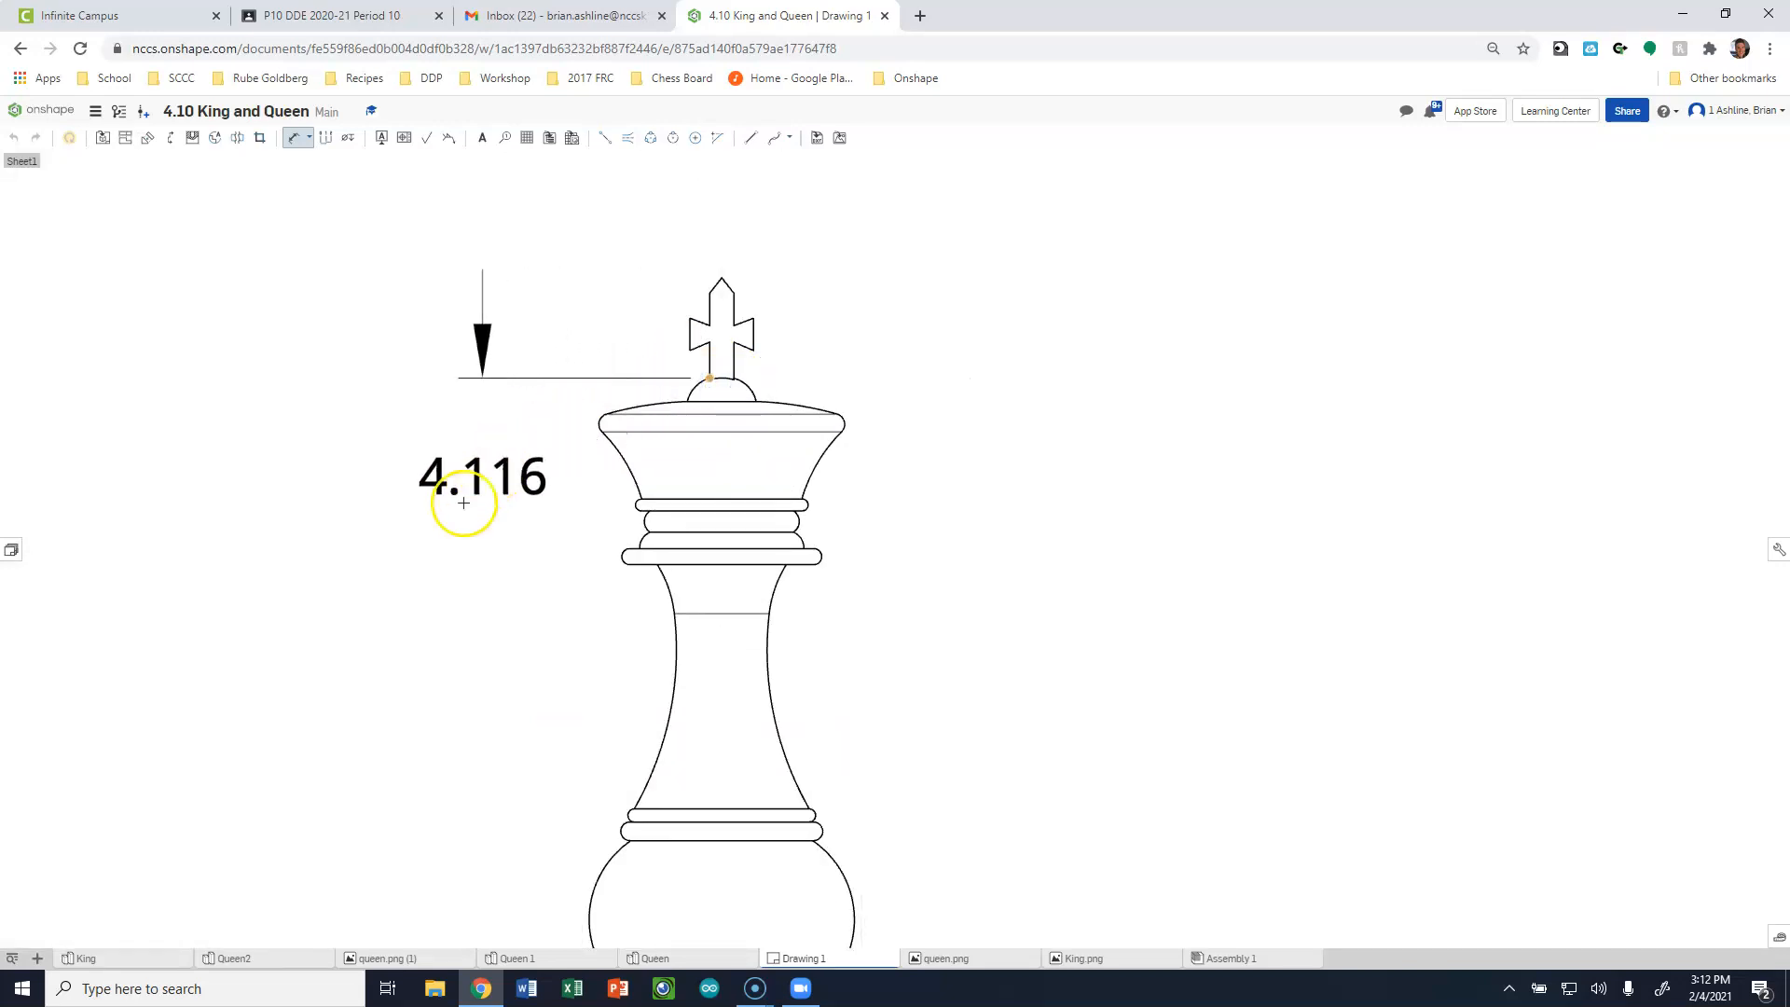
key(Escape)
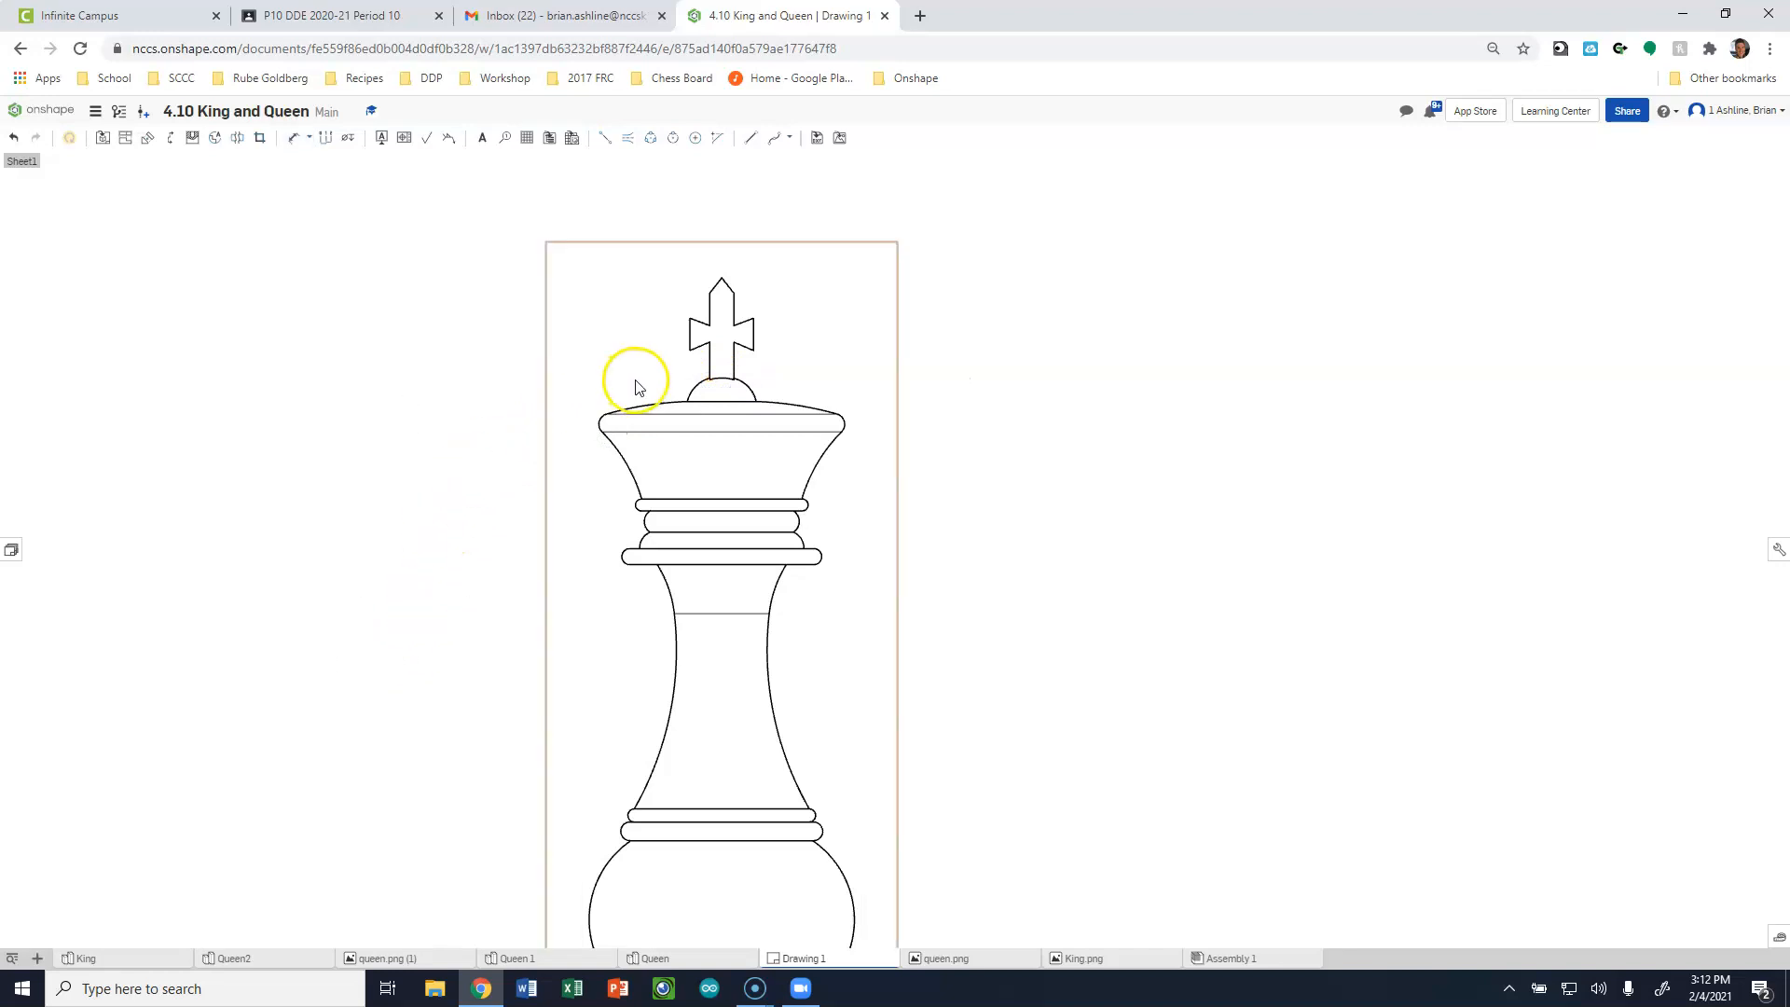
Dimension the king's vertical height from the bottom of the base to the foot of the dome, placed beside the front view.
key(d)
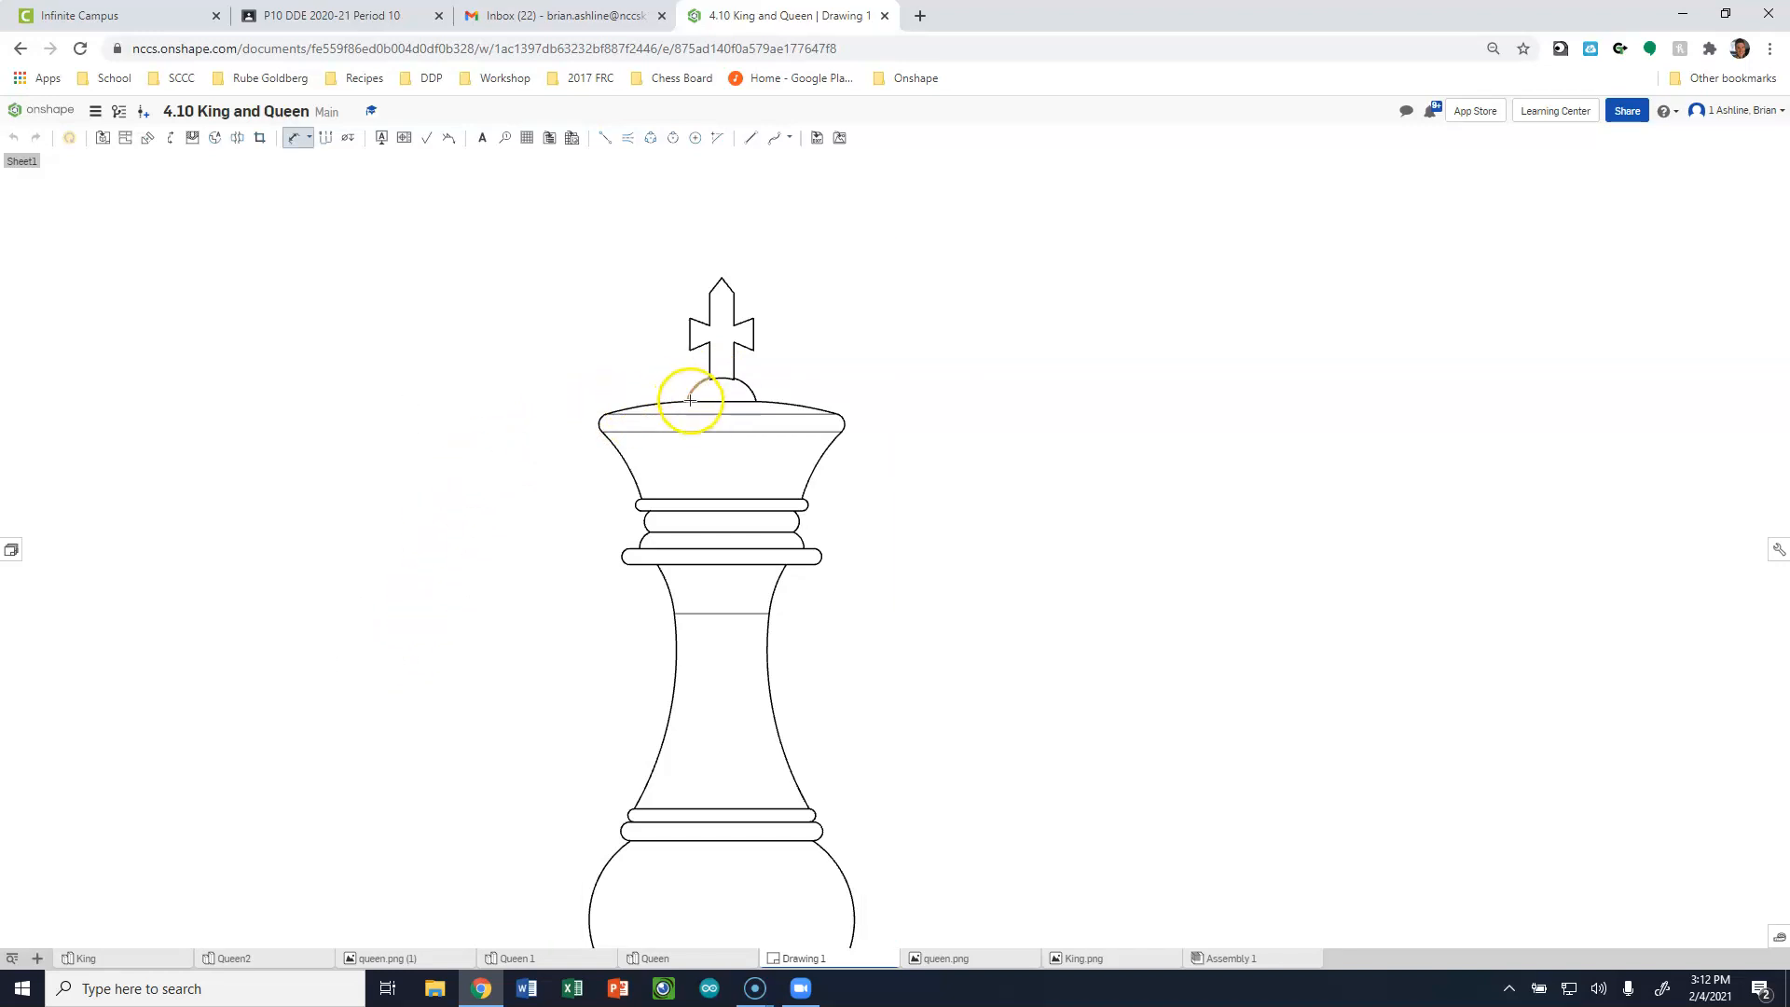
scroll(490, 391, down, 3)
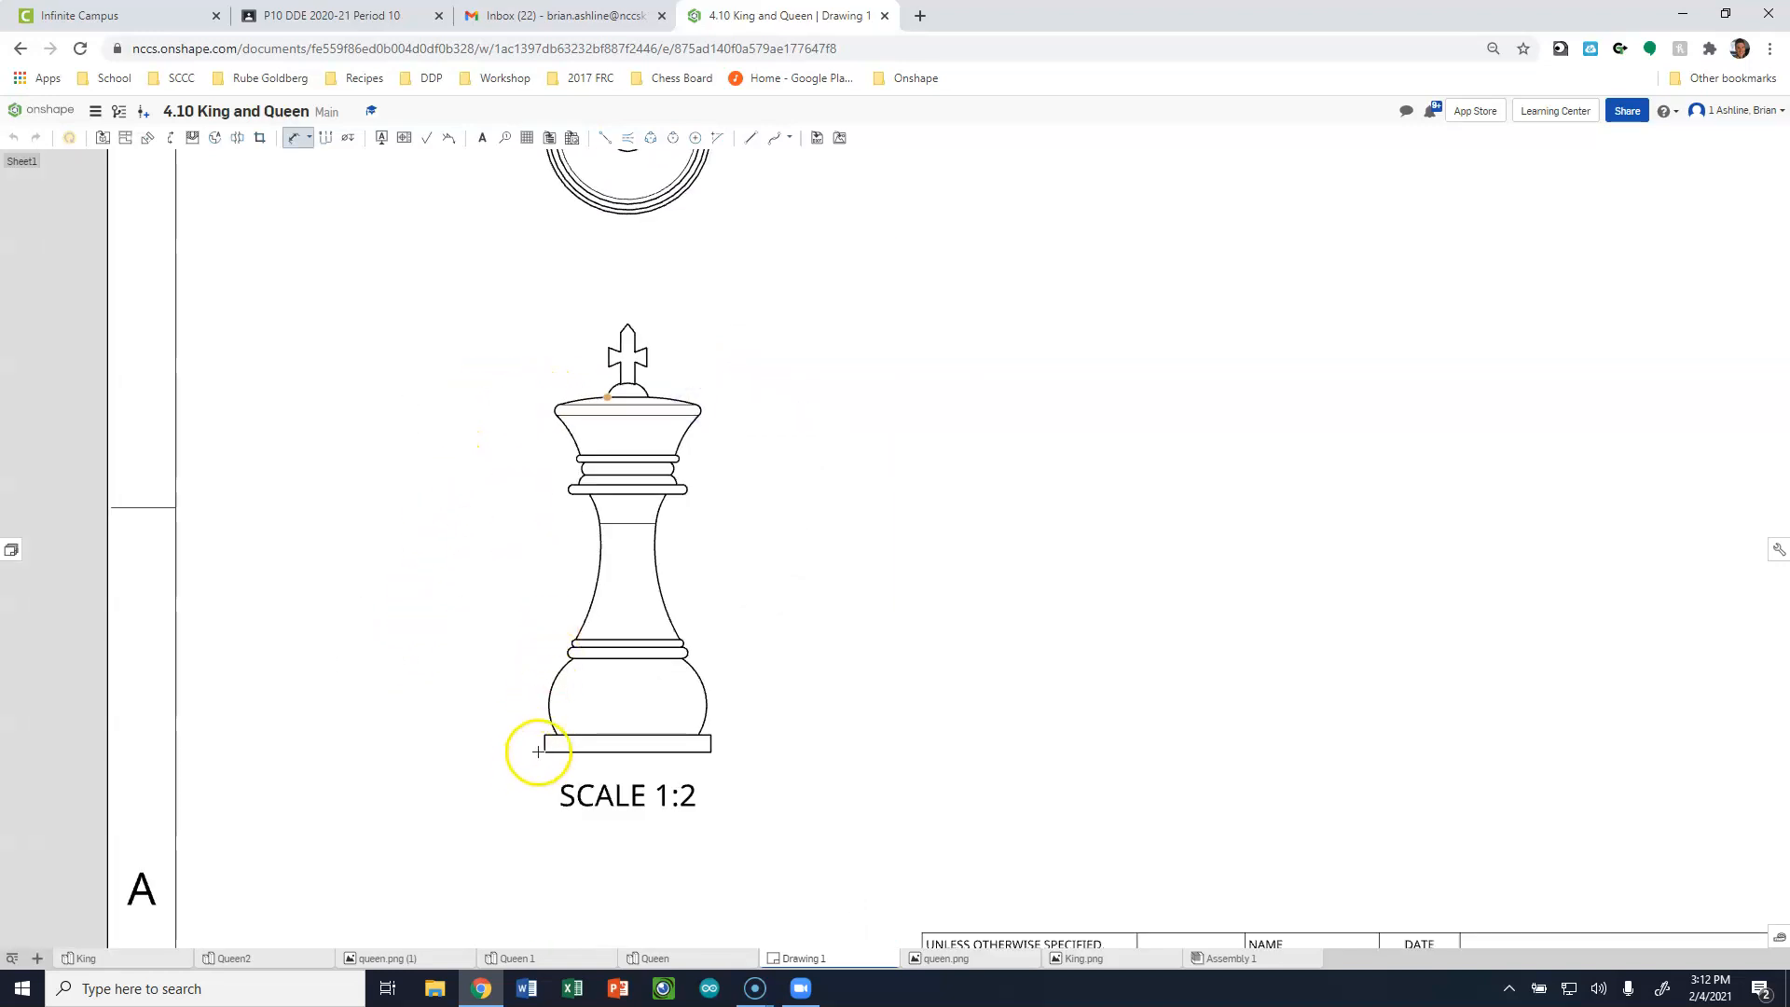
click(546, 751)
click(462, 573)
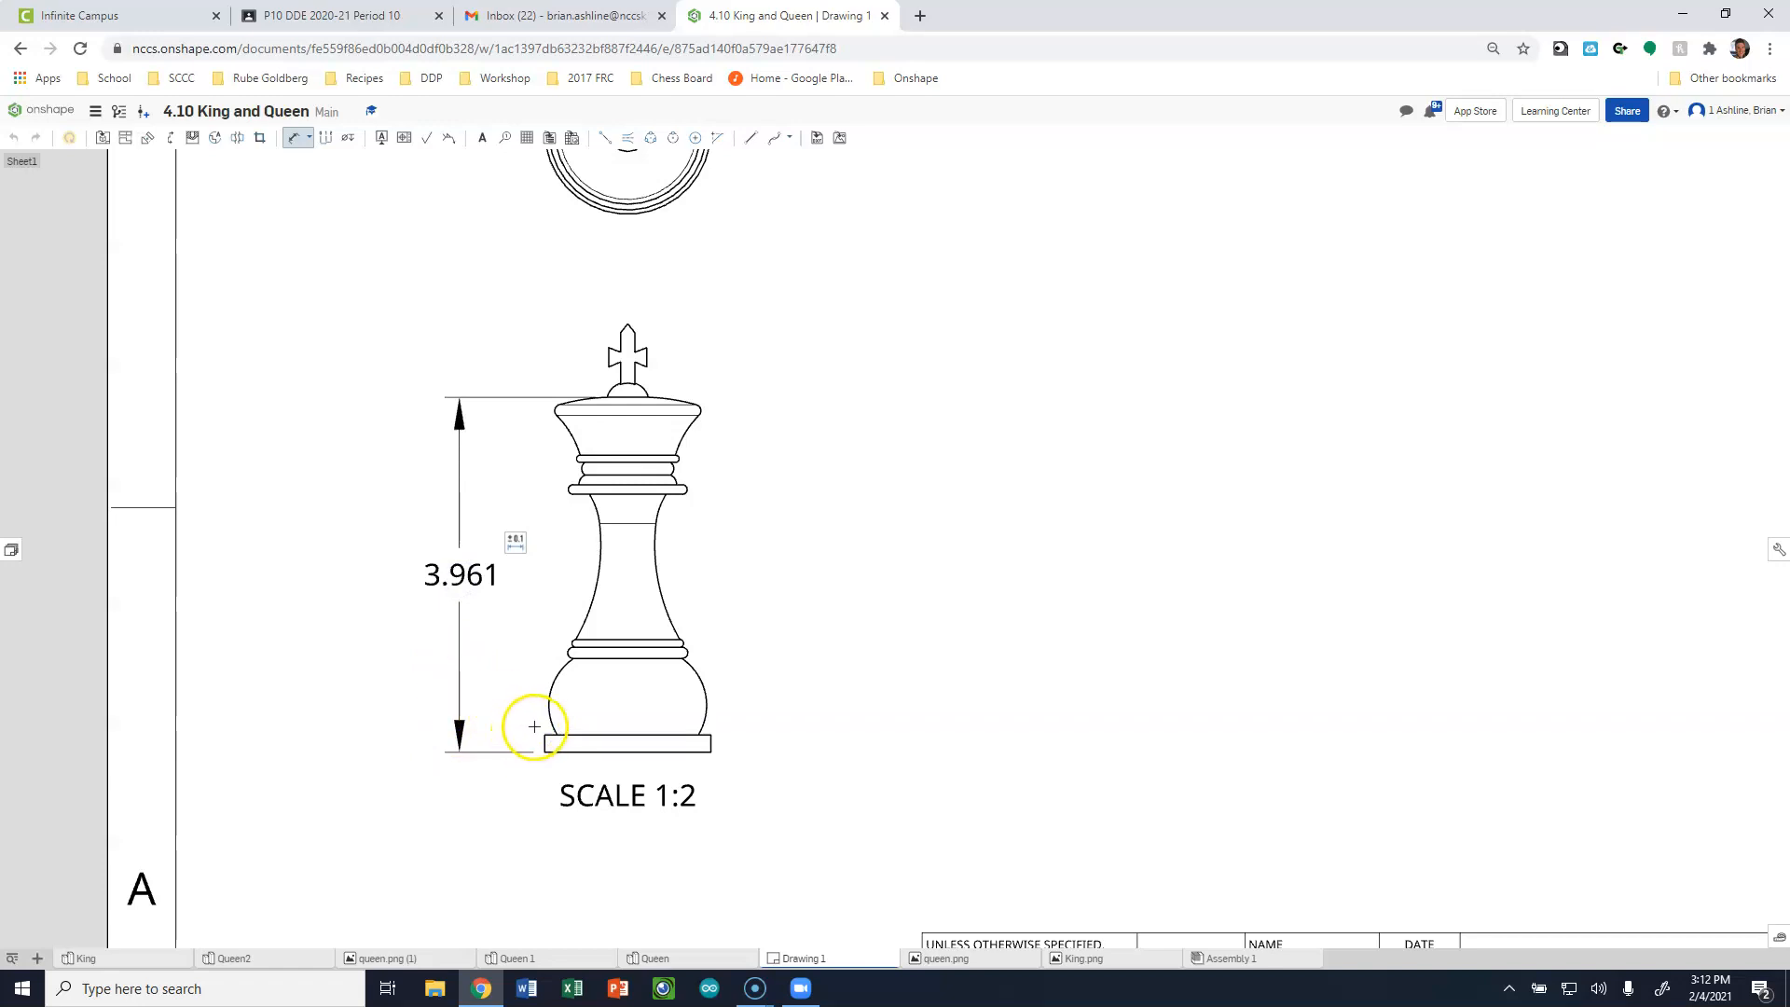
Dimension the diameter of the outermost circle in the king's top view, placed below and beside the circle.
scroll(544, 714, down, 3)
scroll(620, 472, up, 5)
scroll(560, 494, down, 3)
scroll(488, 232, up, 6)
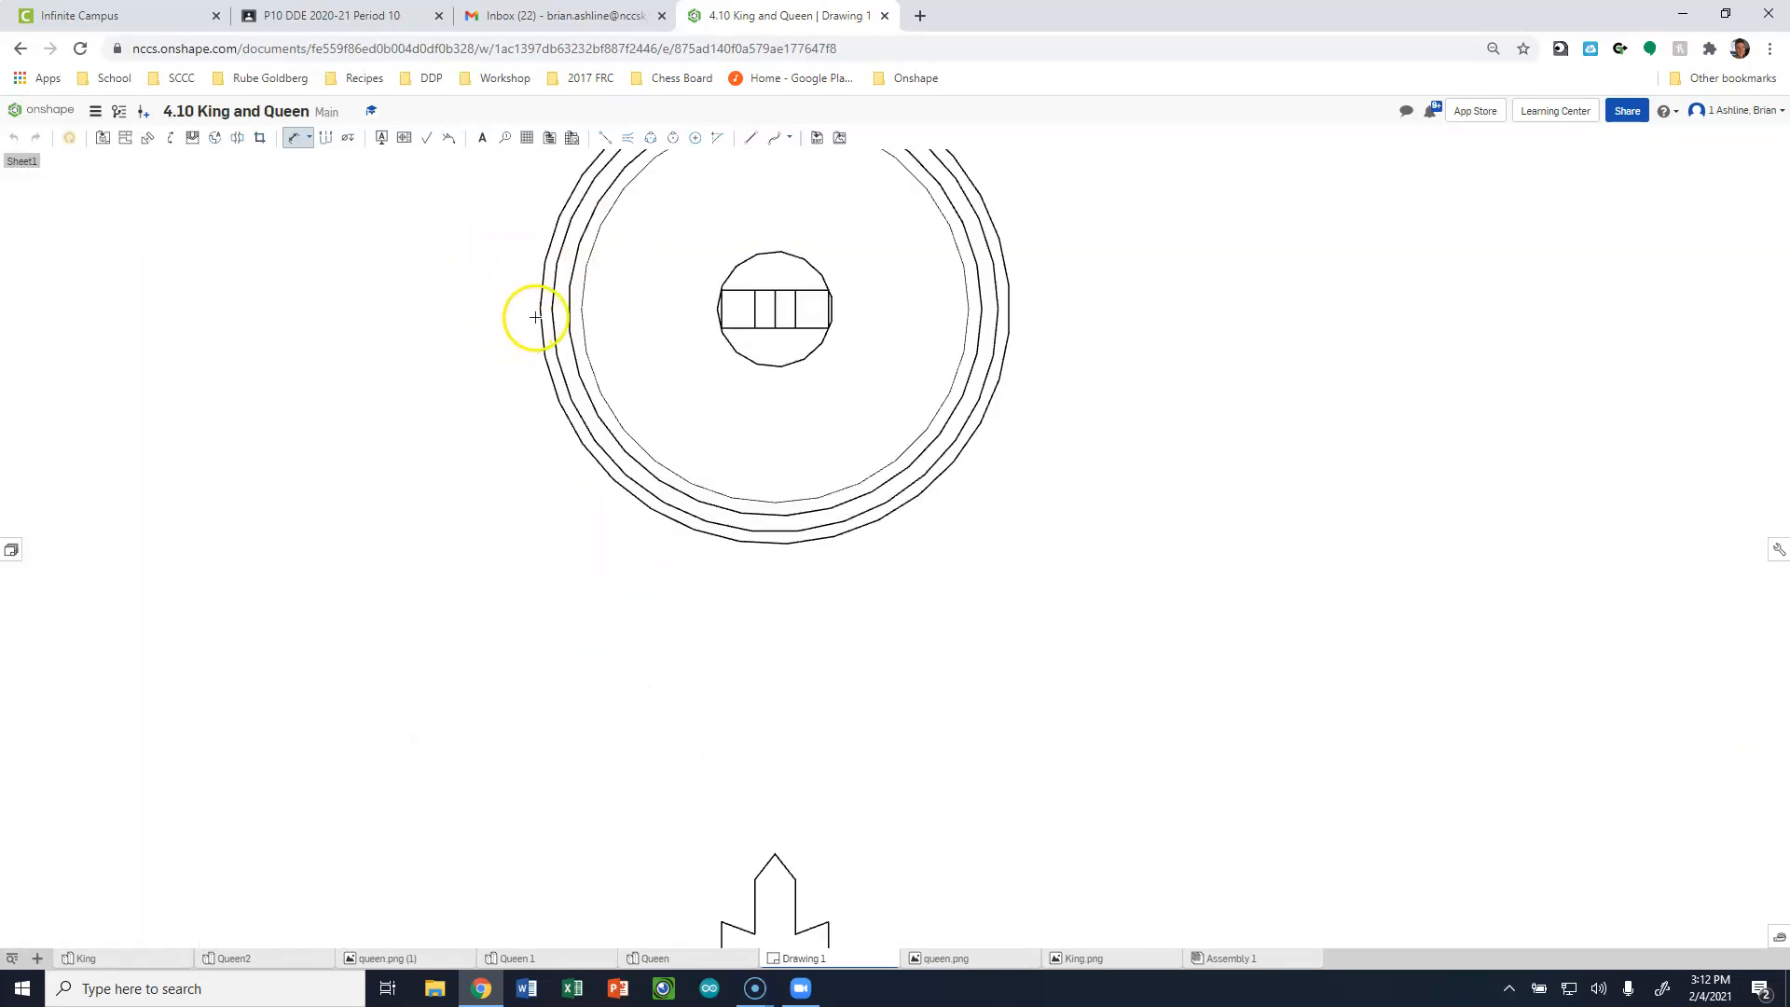
click(540, 315)
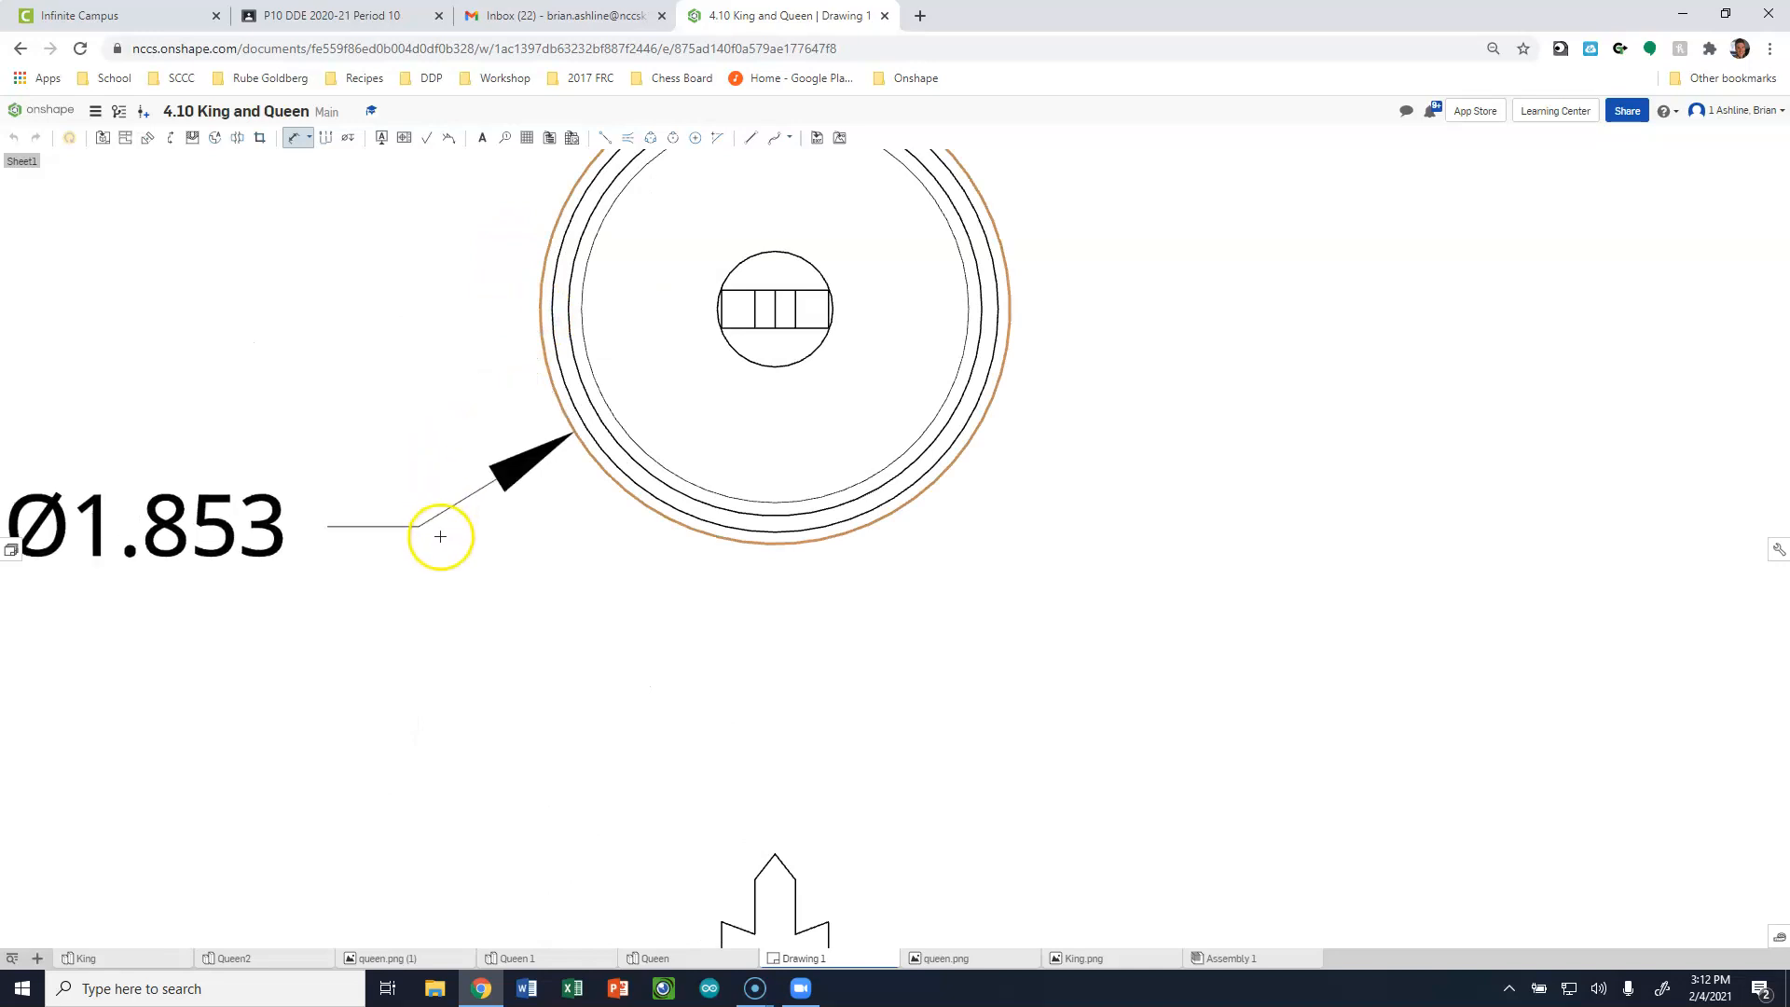
click(429, 629)
scroll(359, 451, down, 5)
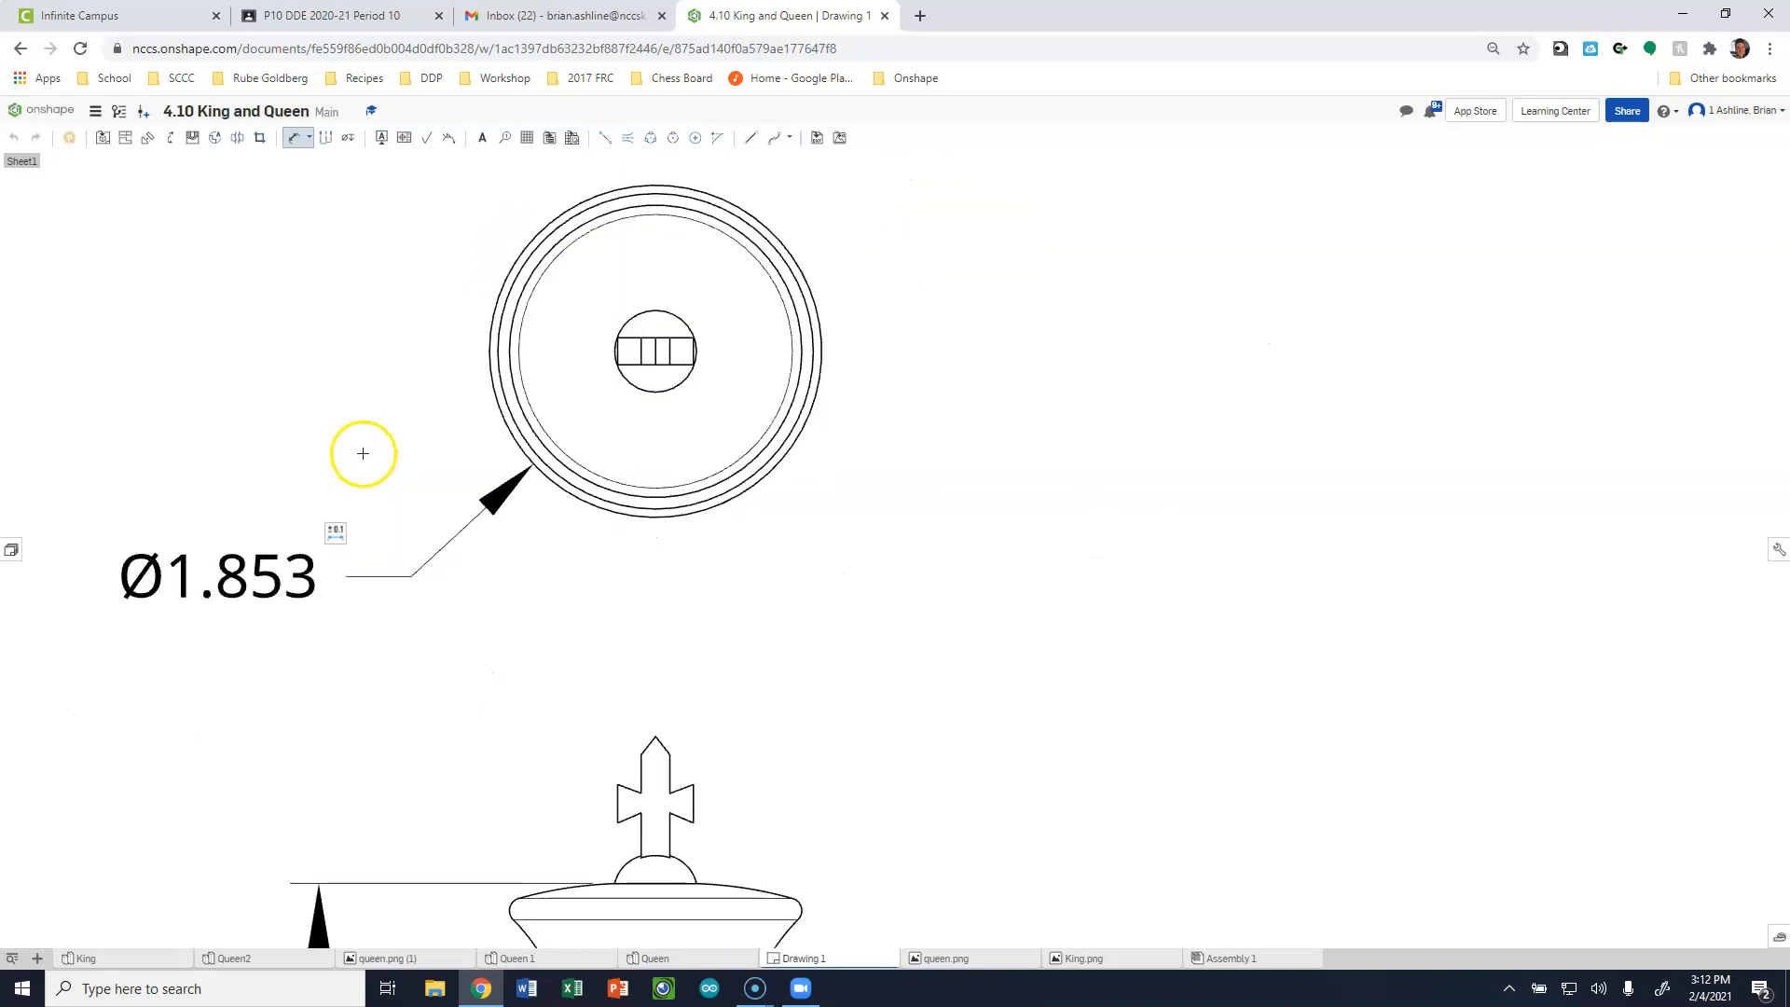
Switch the king's front and top views to shaded display.
scroll(177, 600, up, 2)
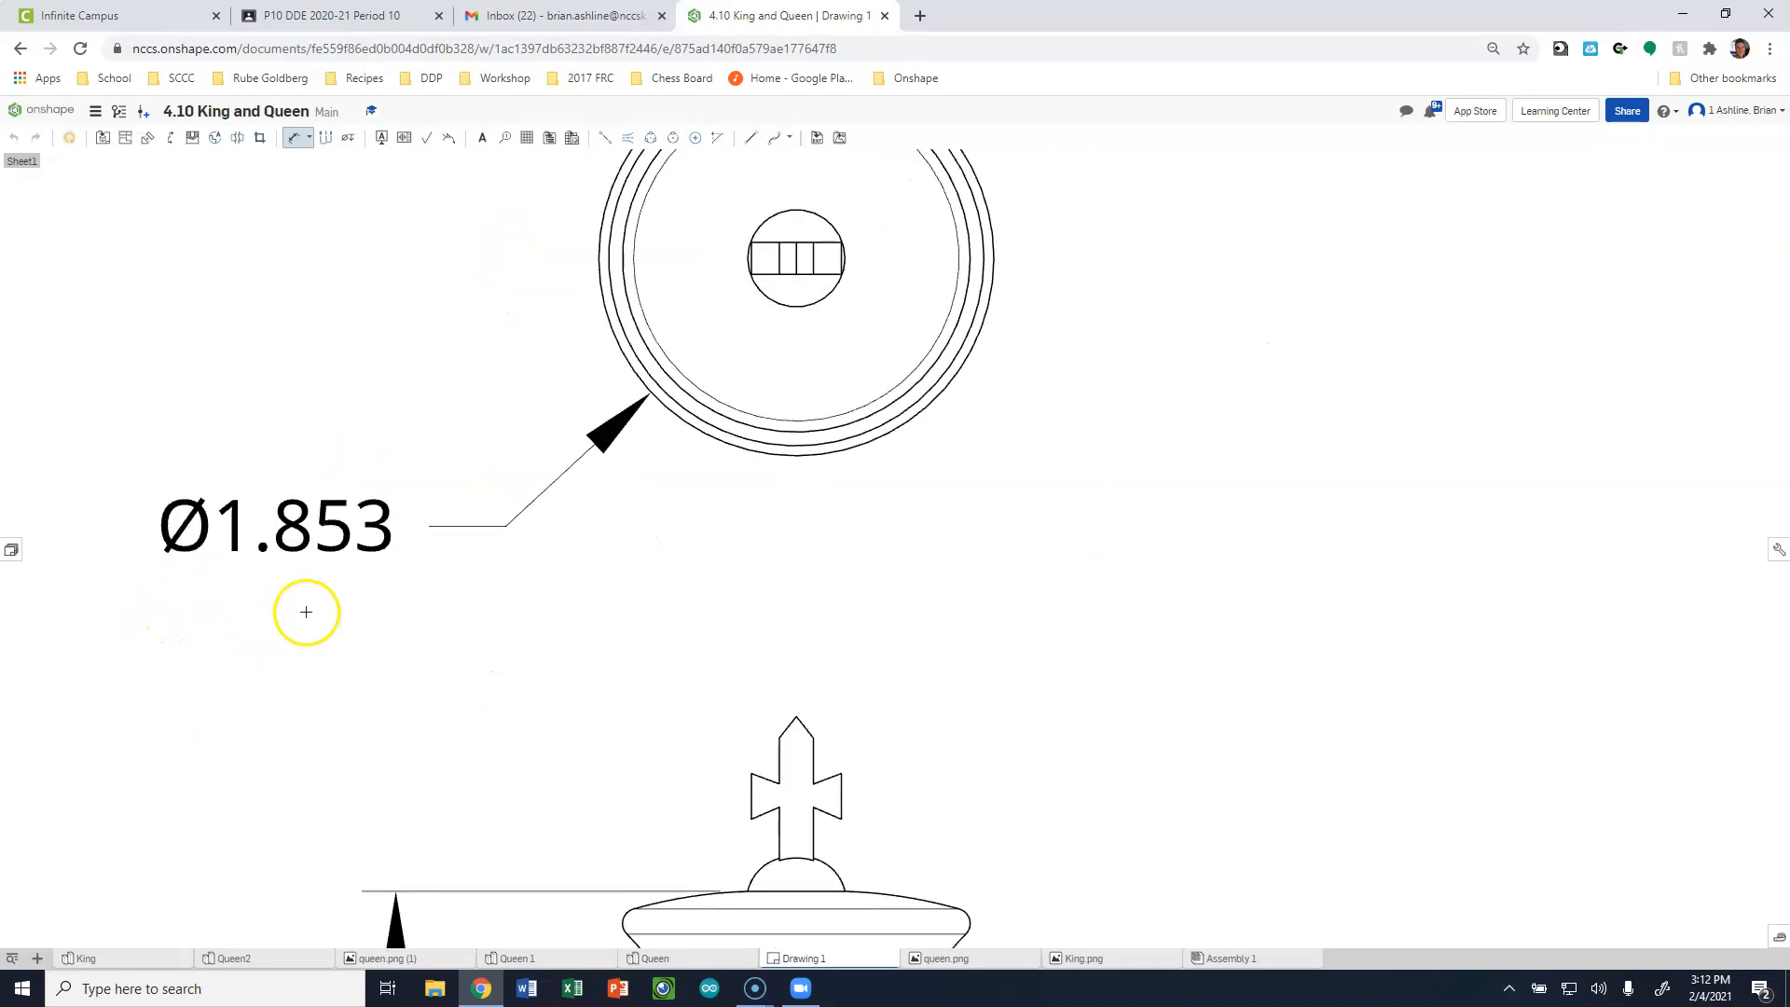
scroll(340, 494, down, 6)
scroll(321, 750, up, 3)
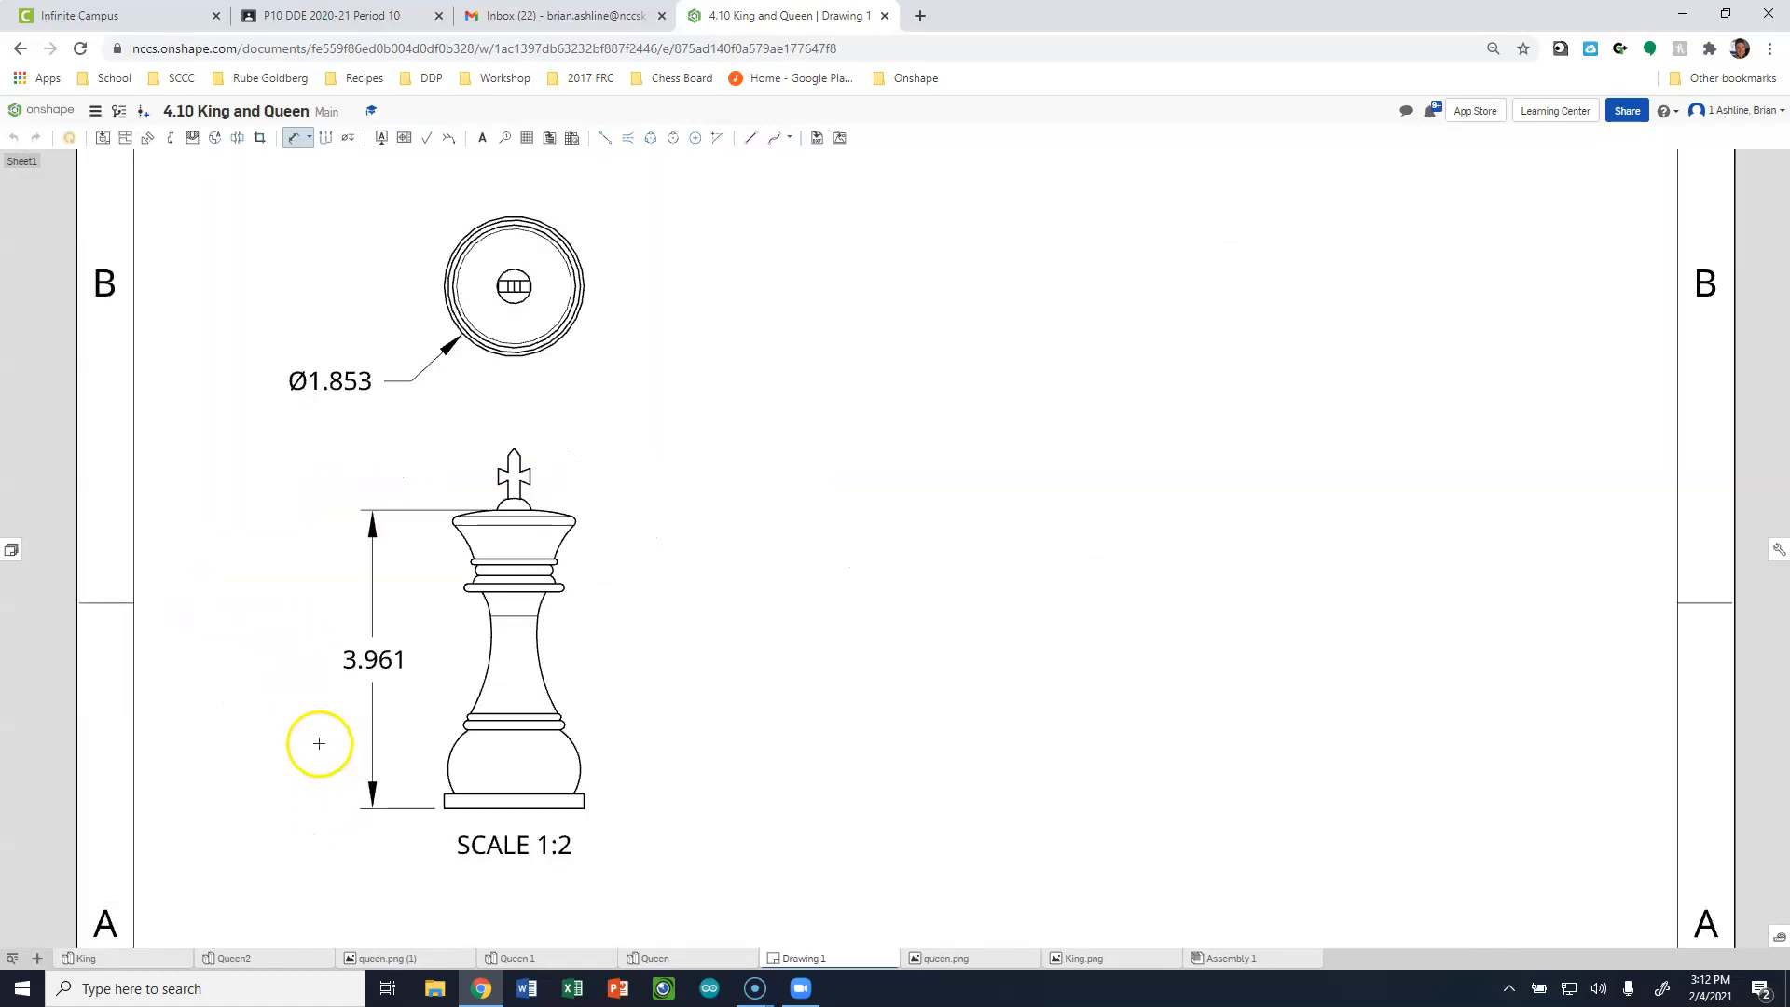
scroll(299, 625, down, 1)
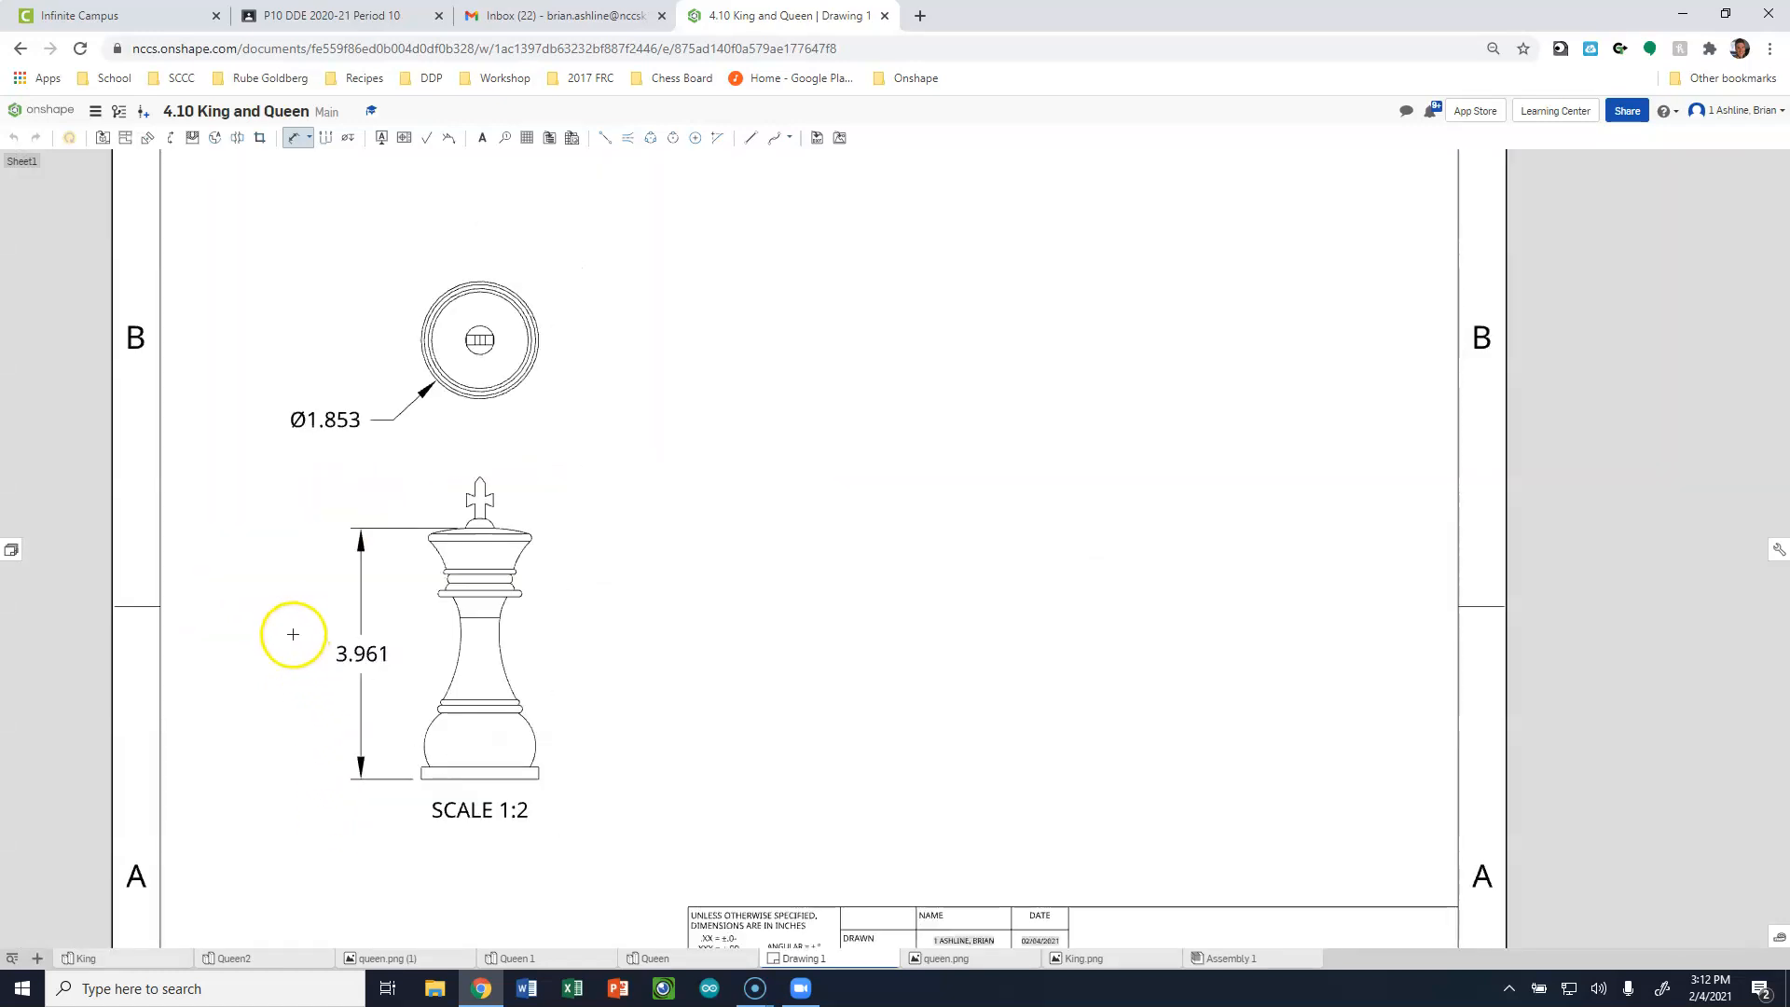
scroll(304, 596, down, 1)
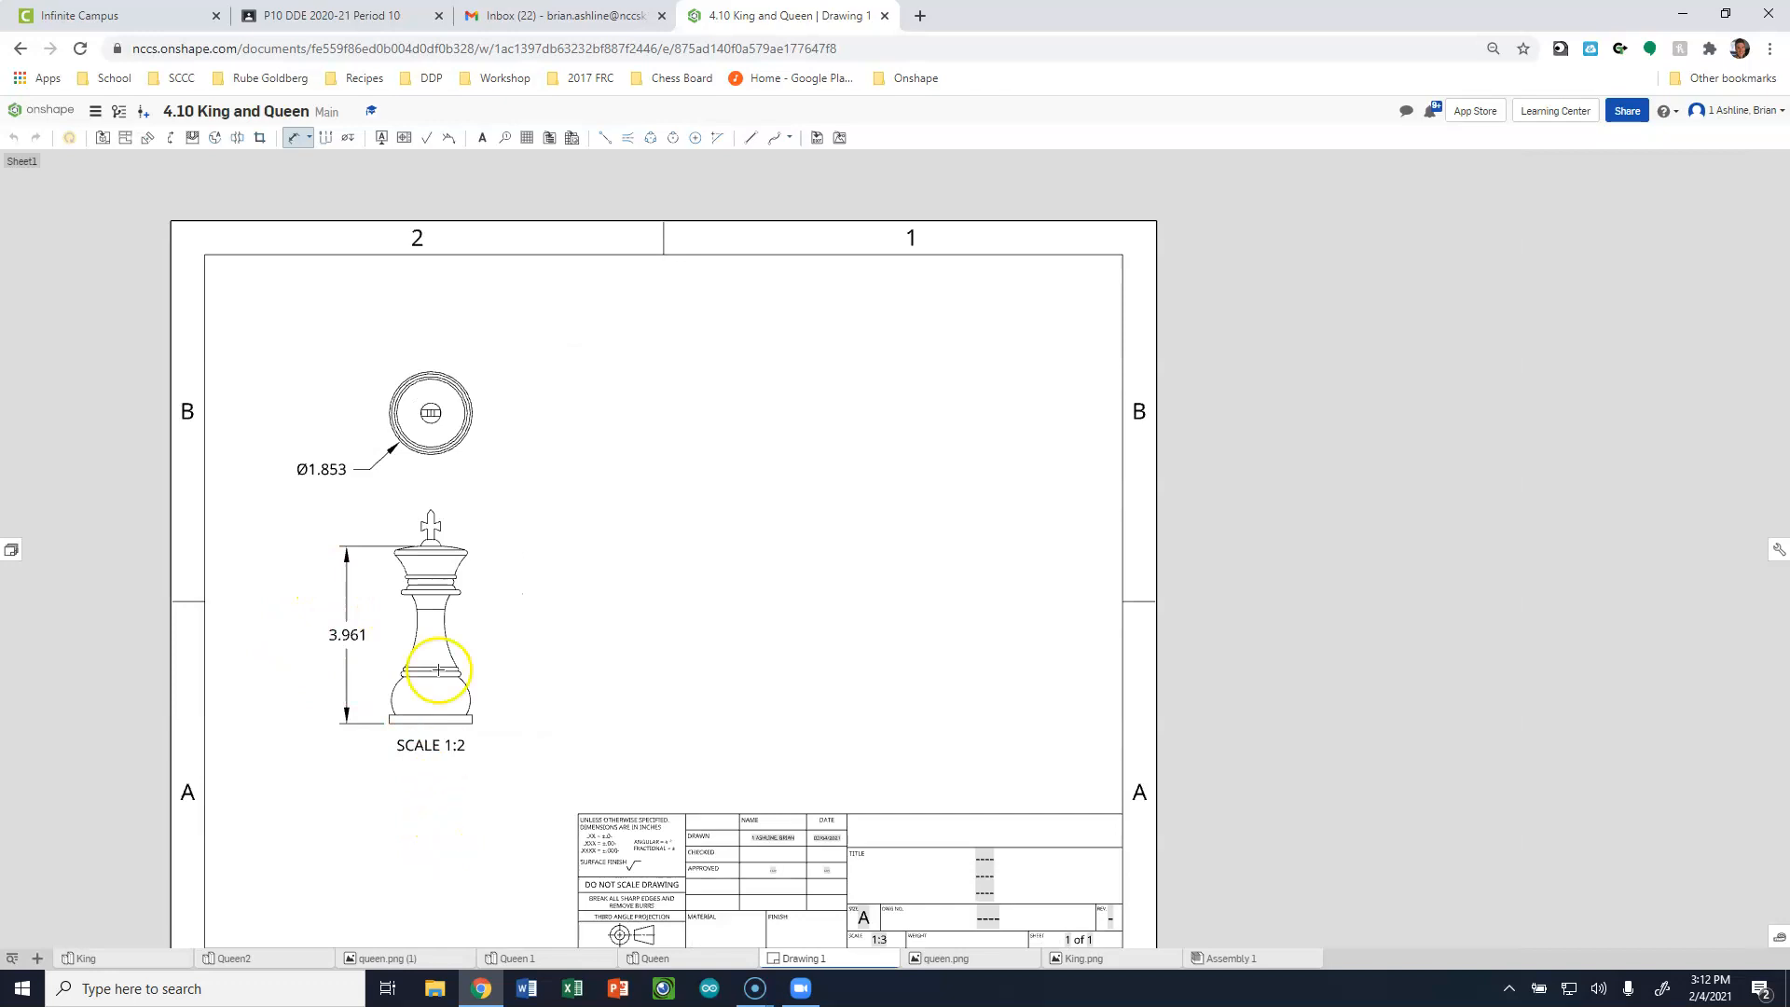
key(Escape)
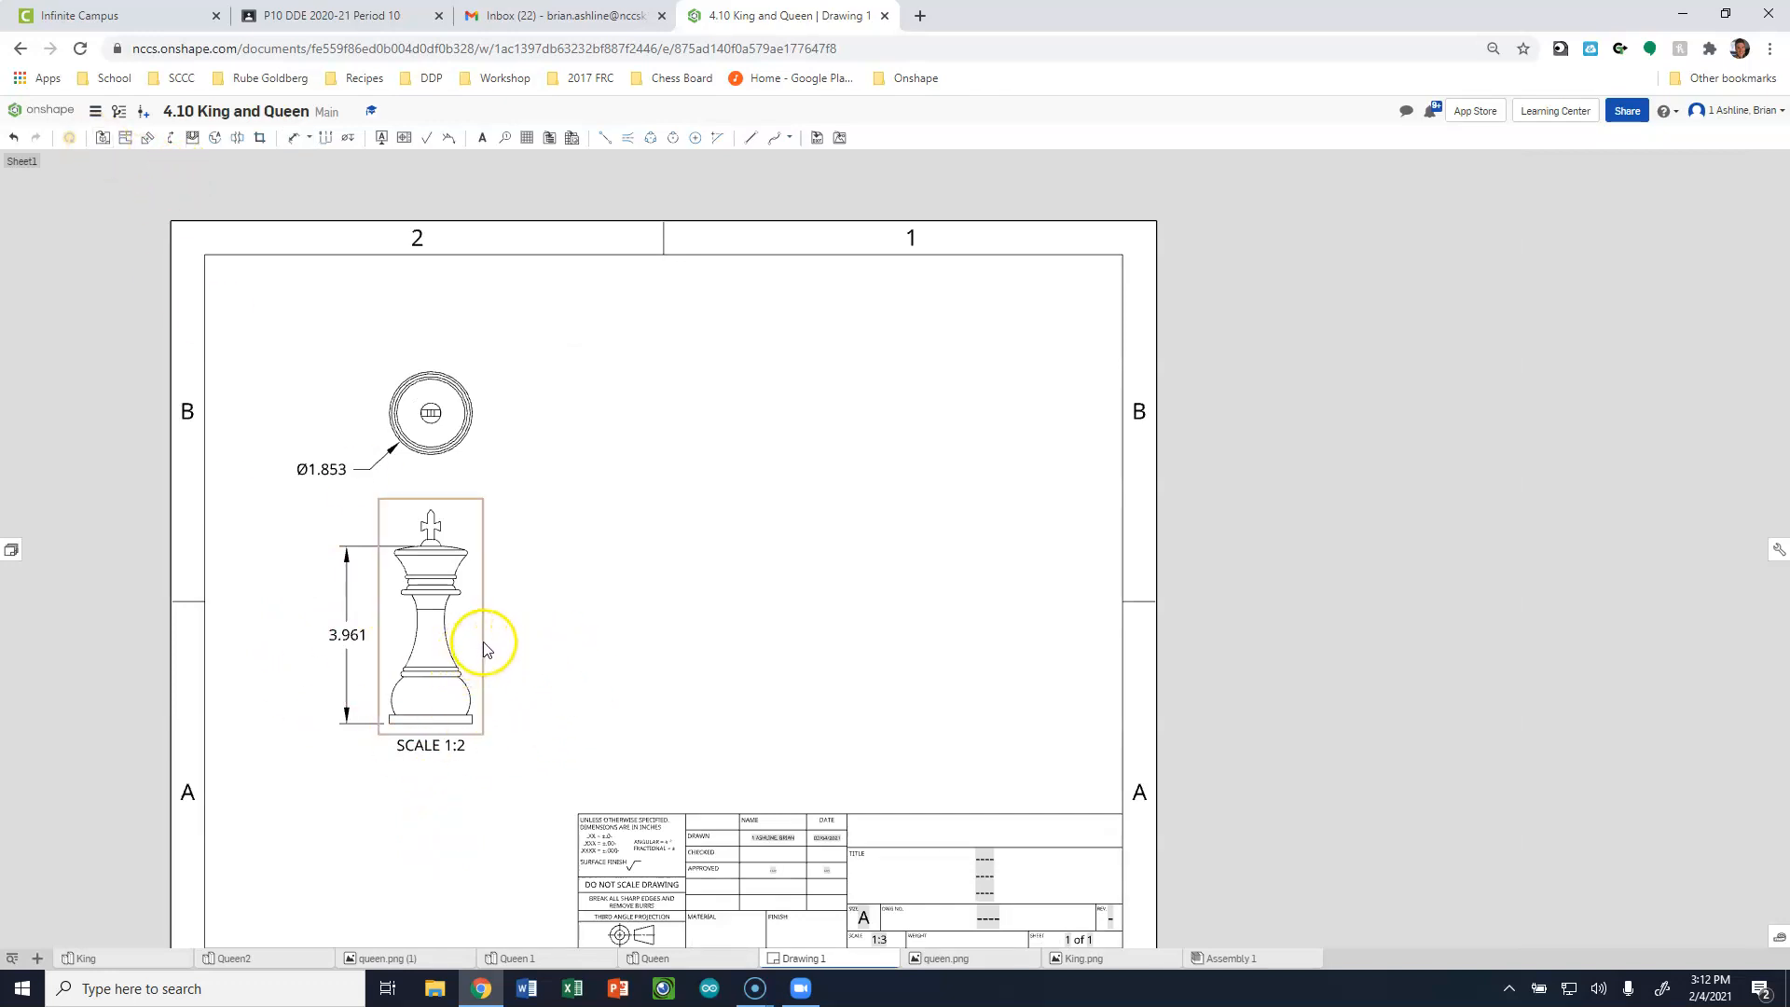
right_click(484, 647)
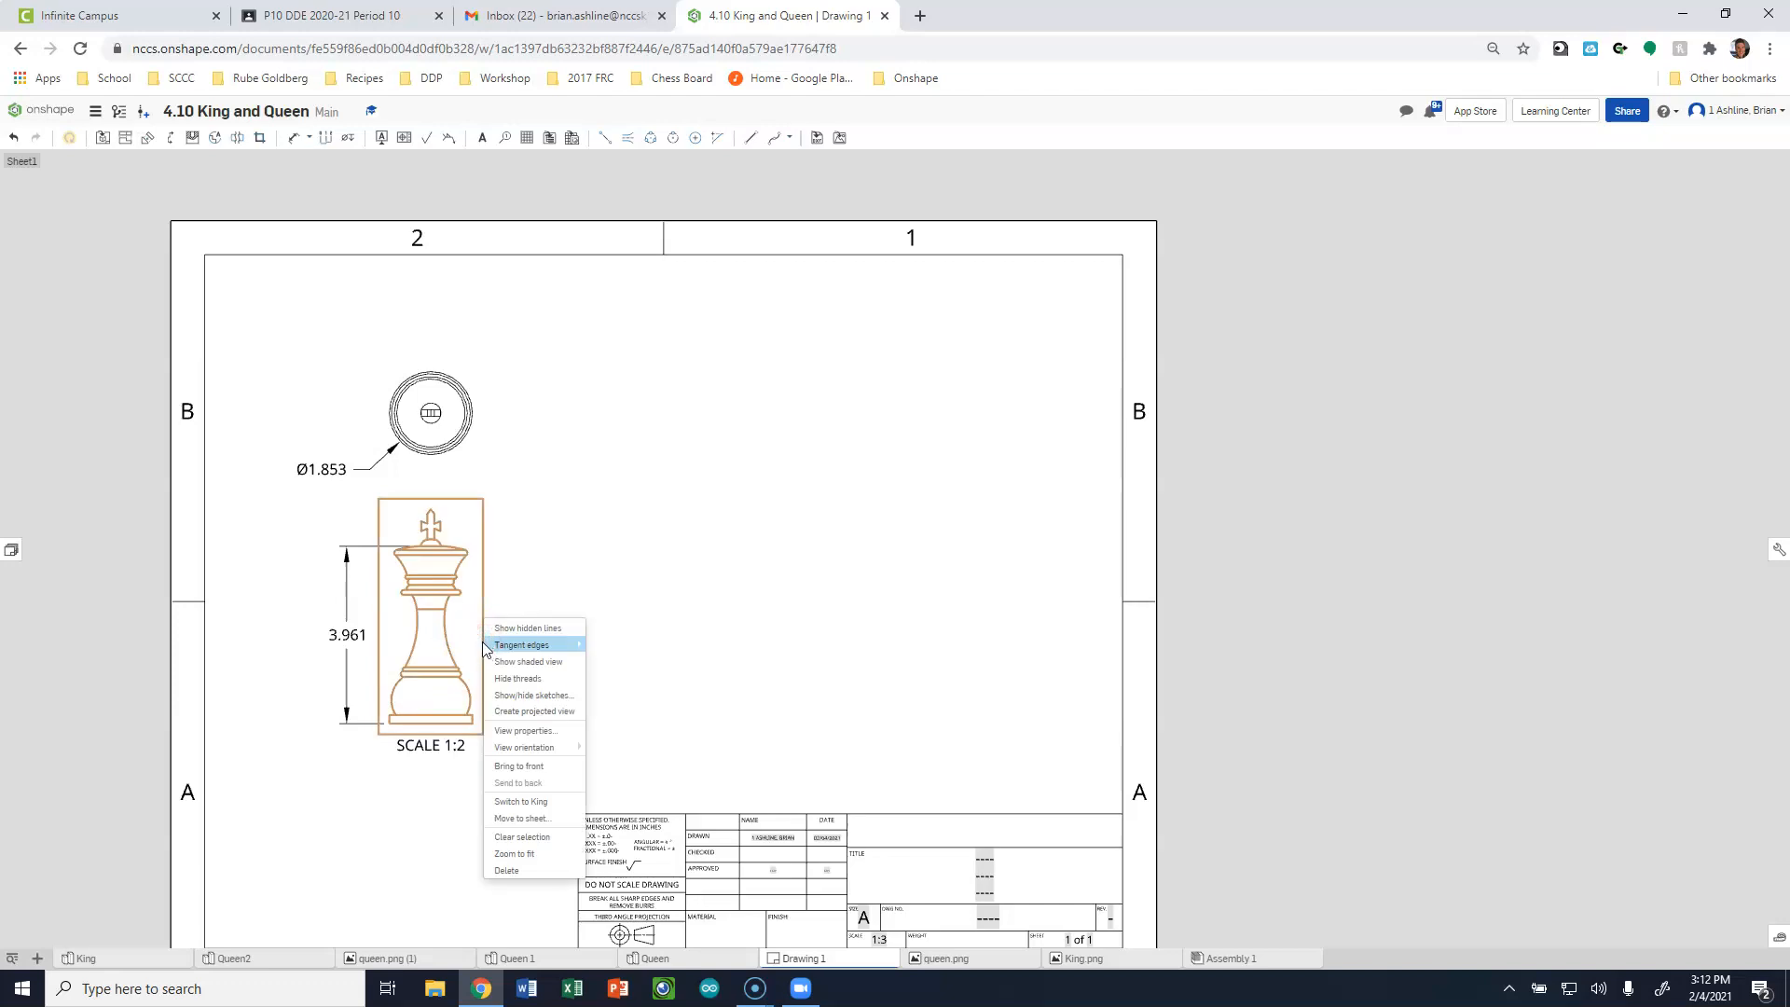
mouse_move(487, 652)
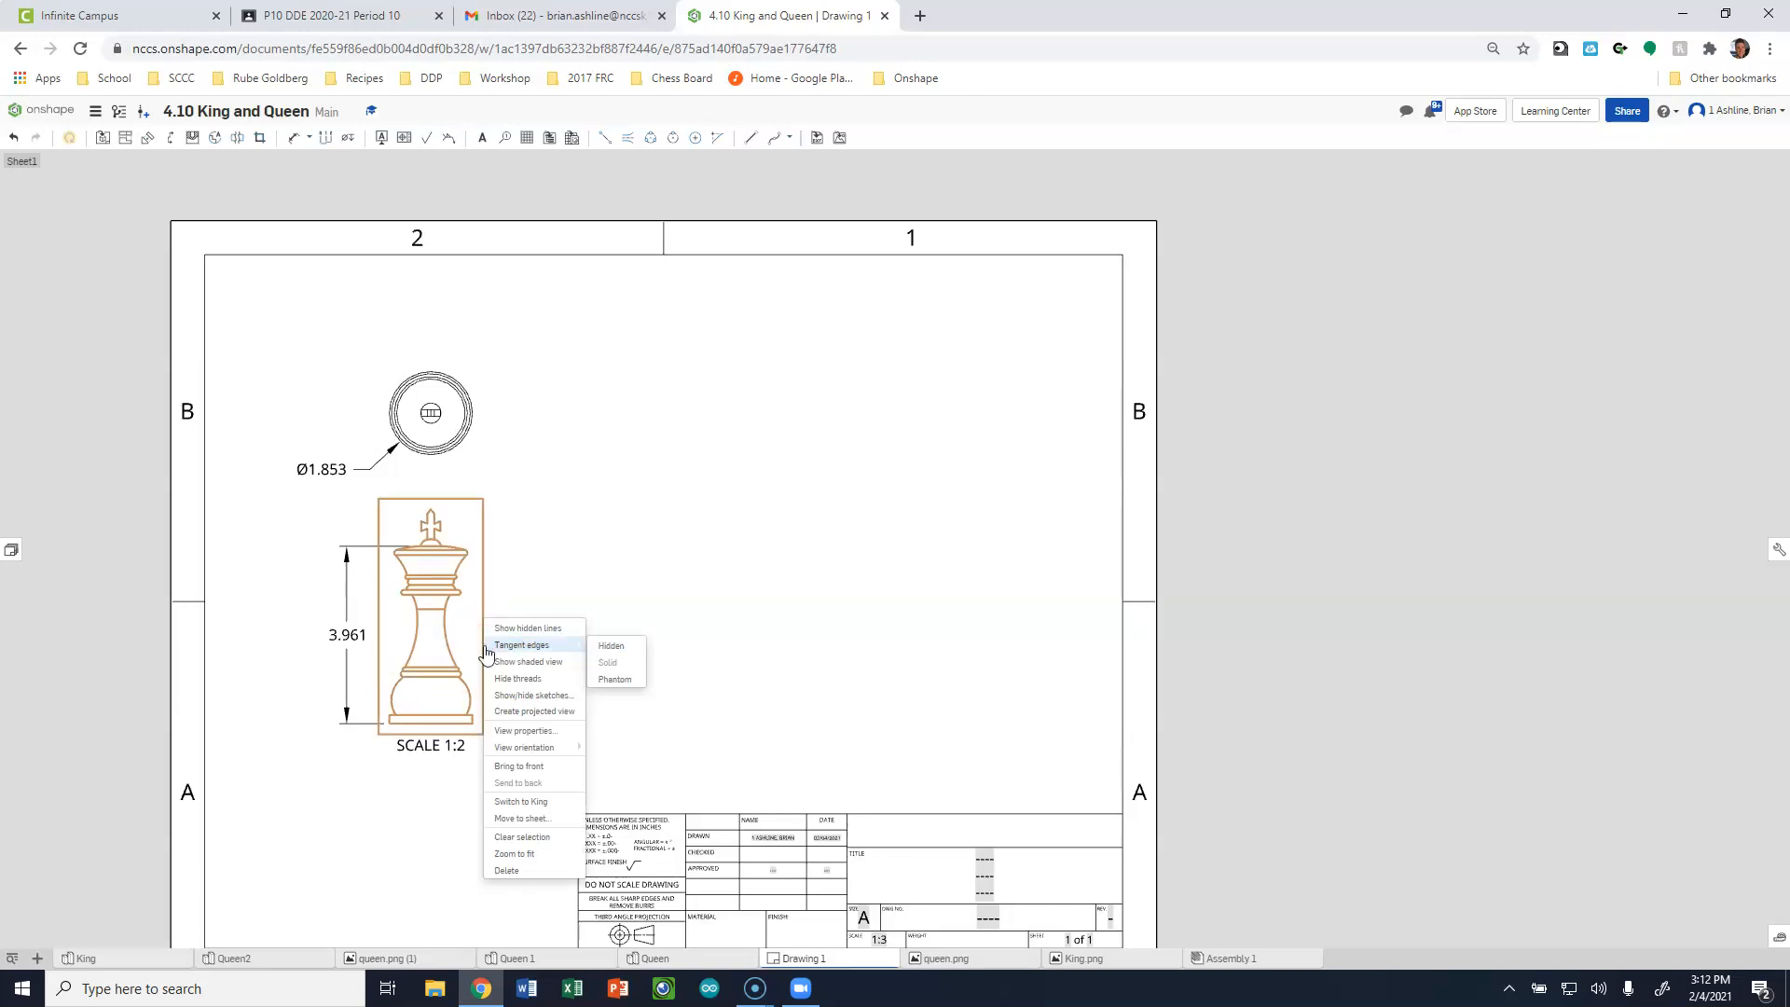
click(497, 663)
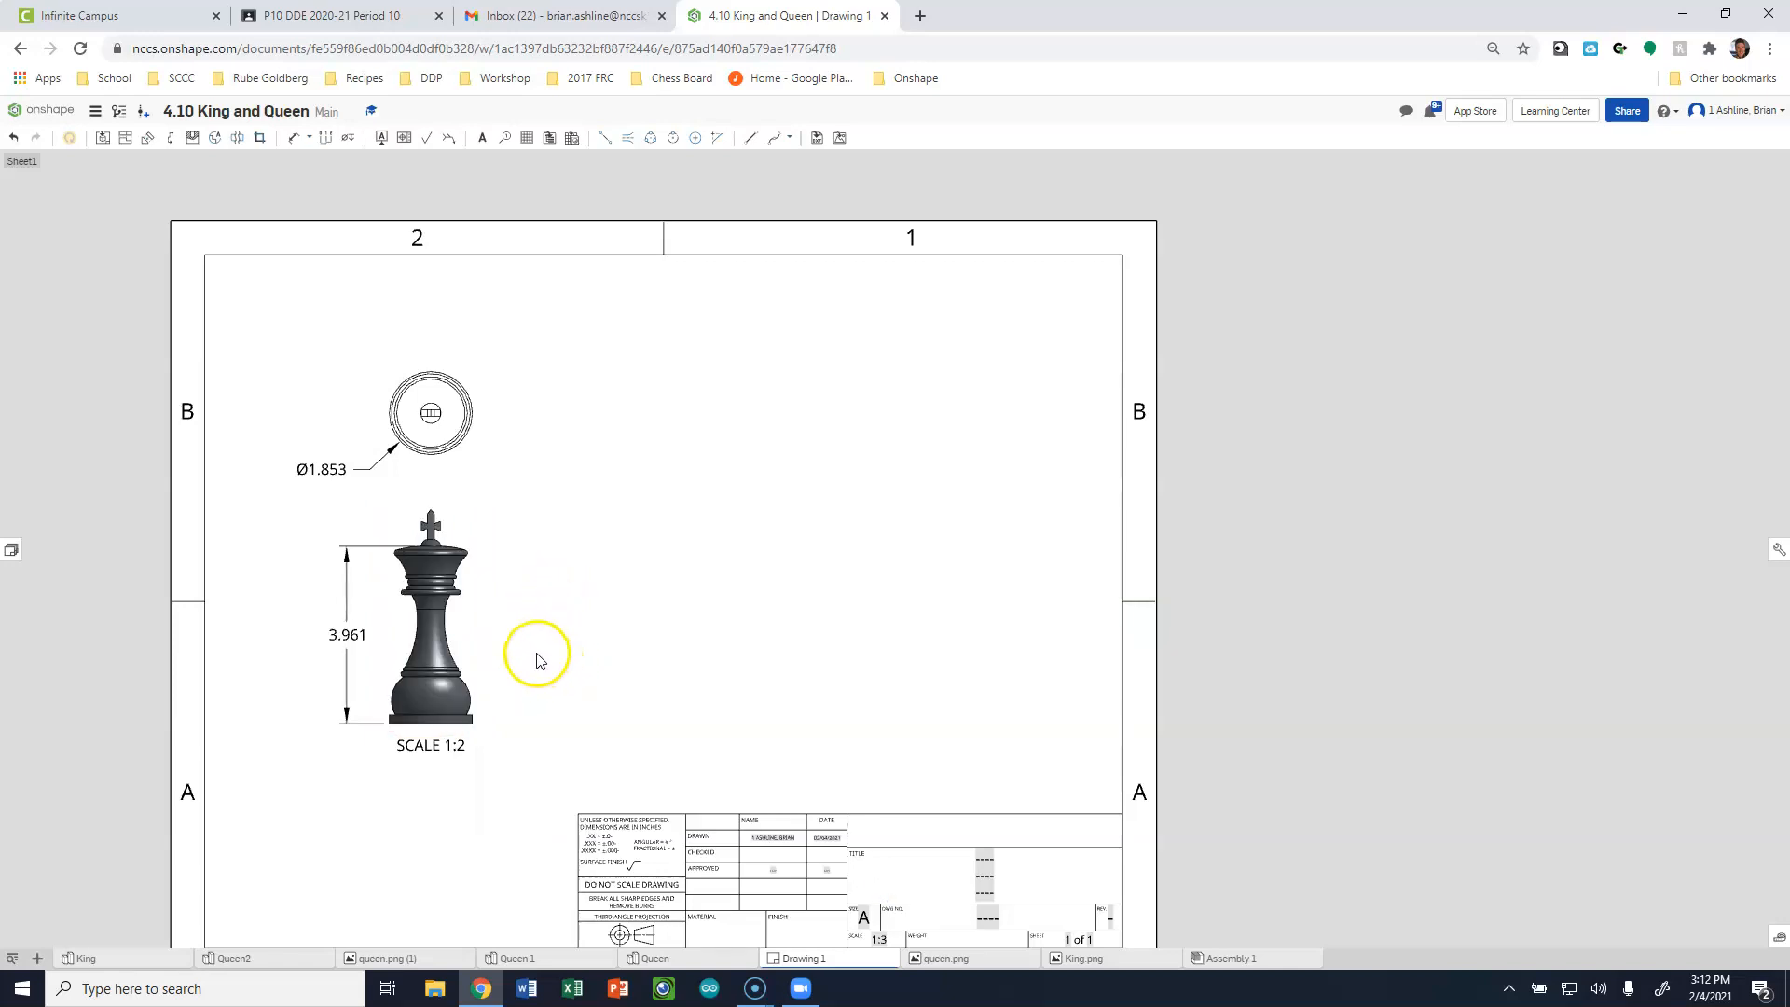
right_click(470, 448)
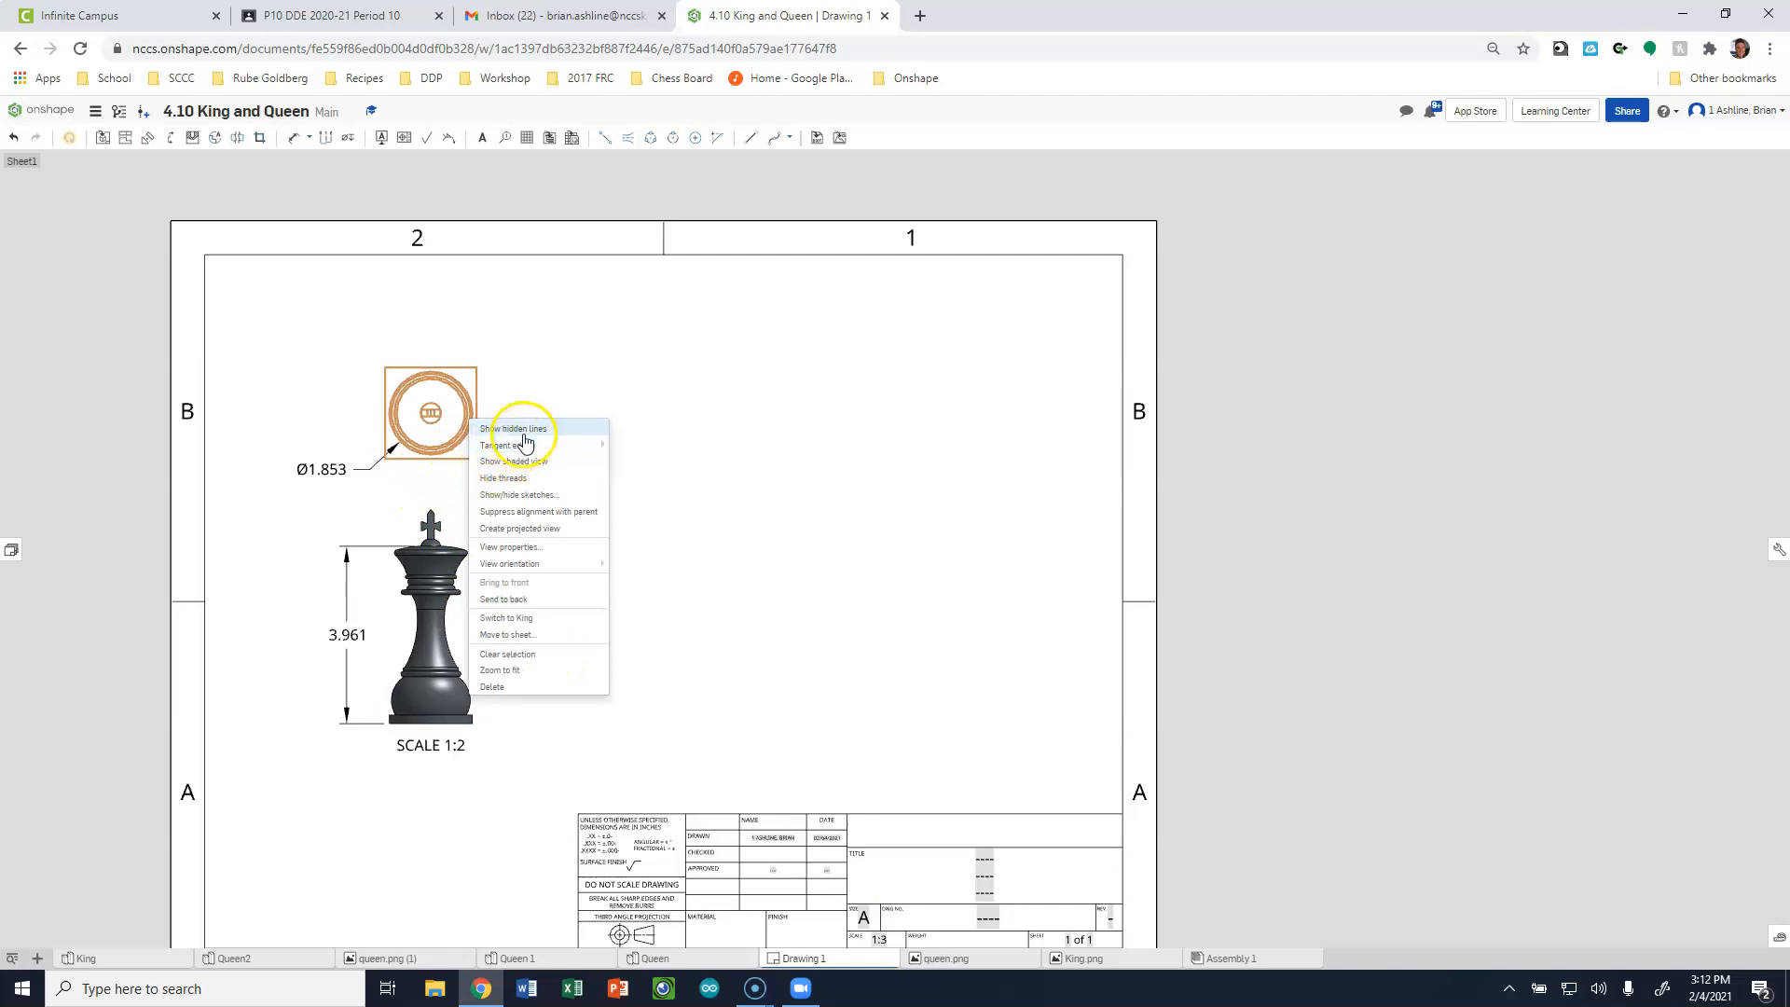
click(542, 464)
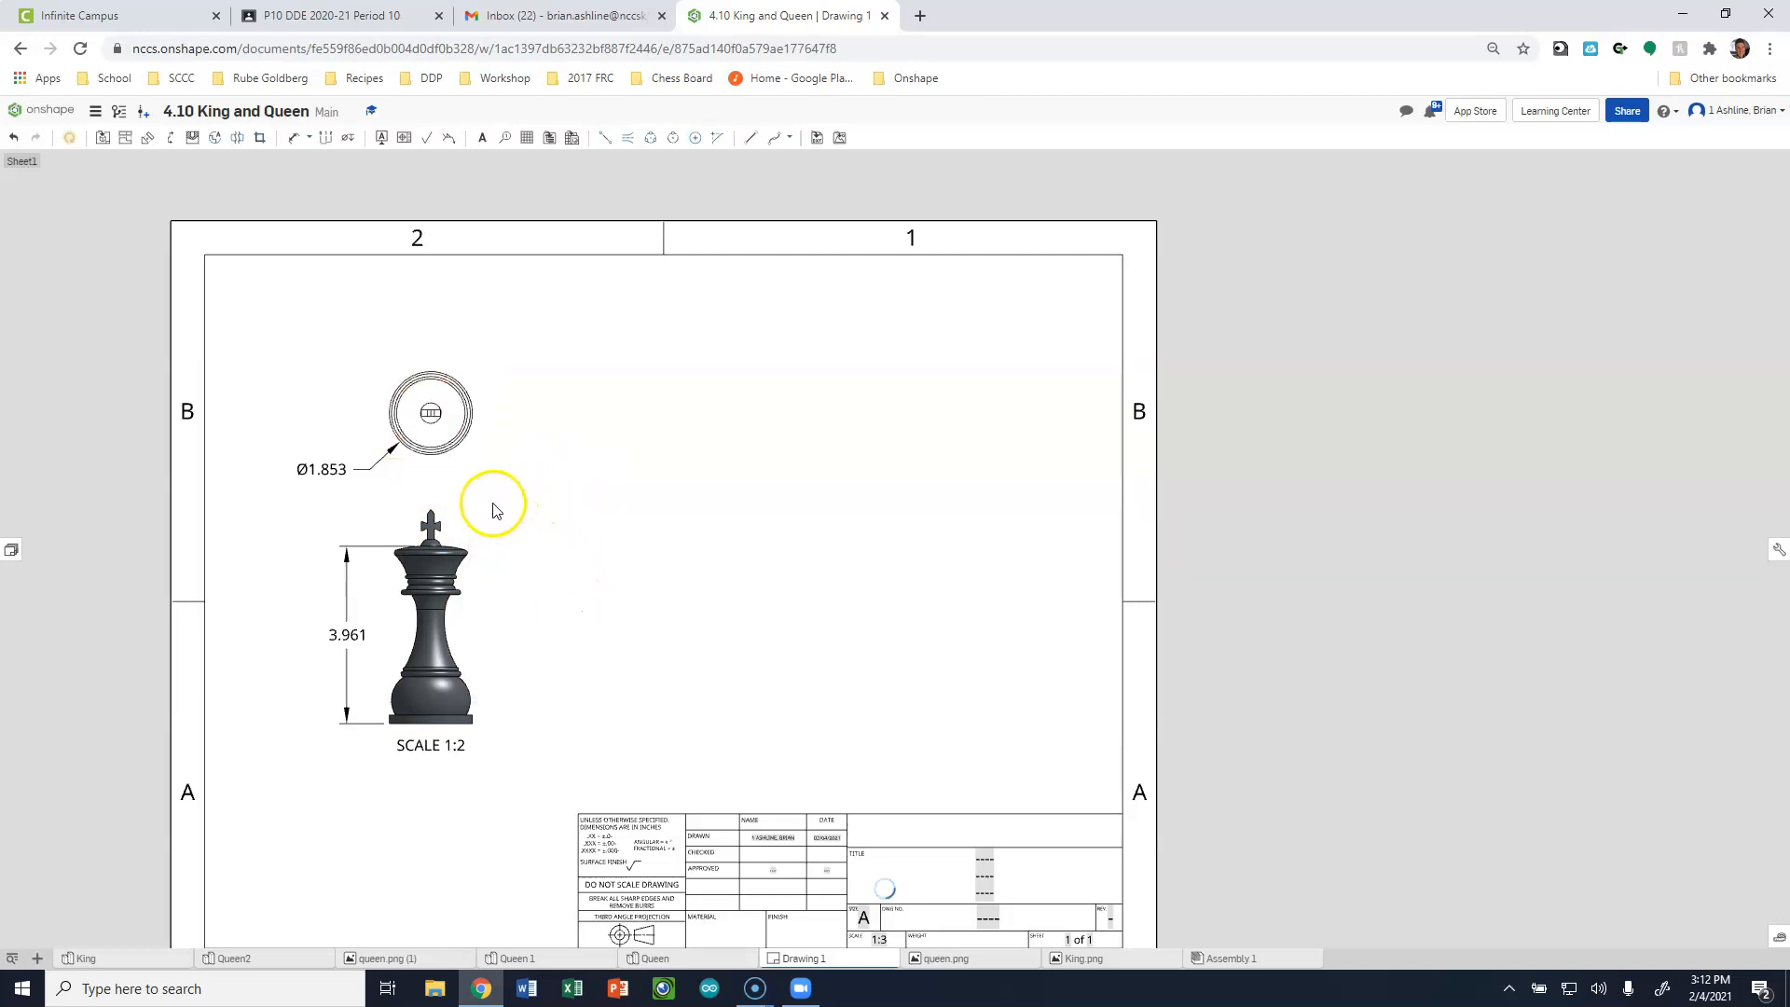
Project an isometric view of the king diagonally above its front view and delete the new view's scale label.
scroll(503, 681, down, 1)
scroll(457, 746, up, 3)
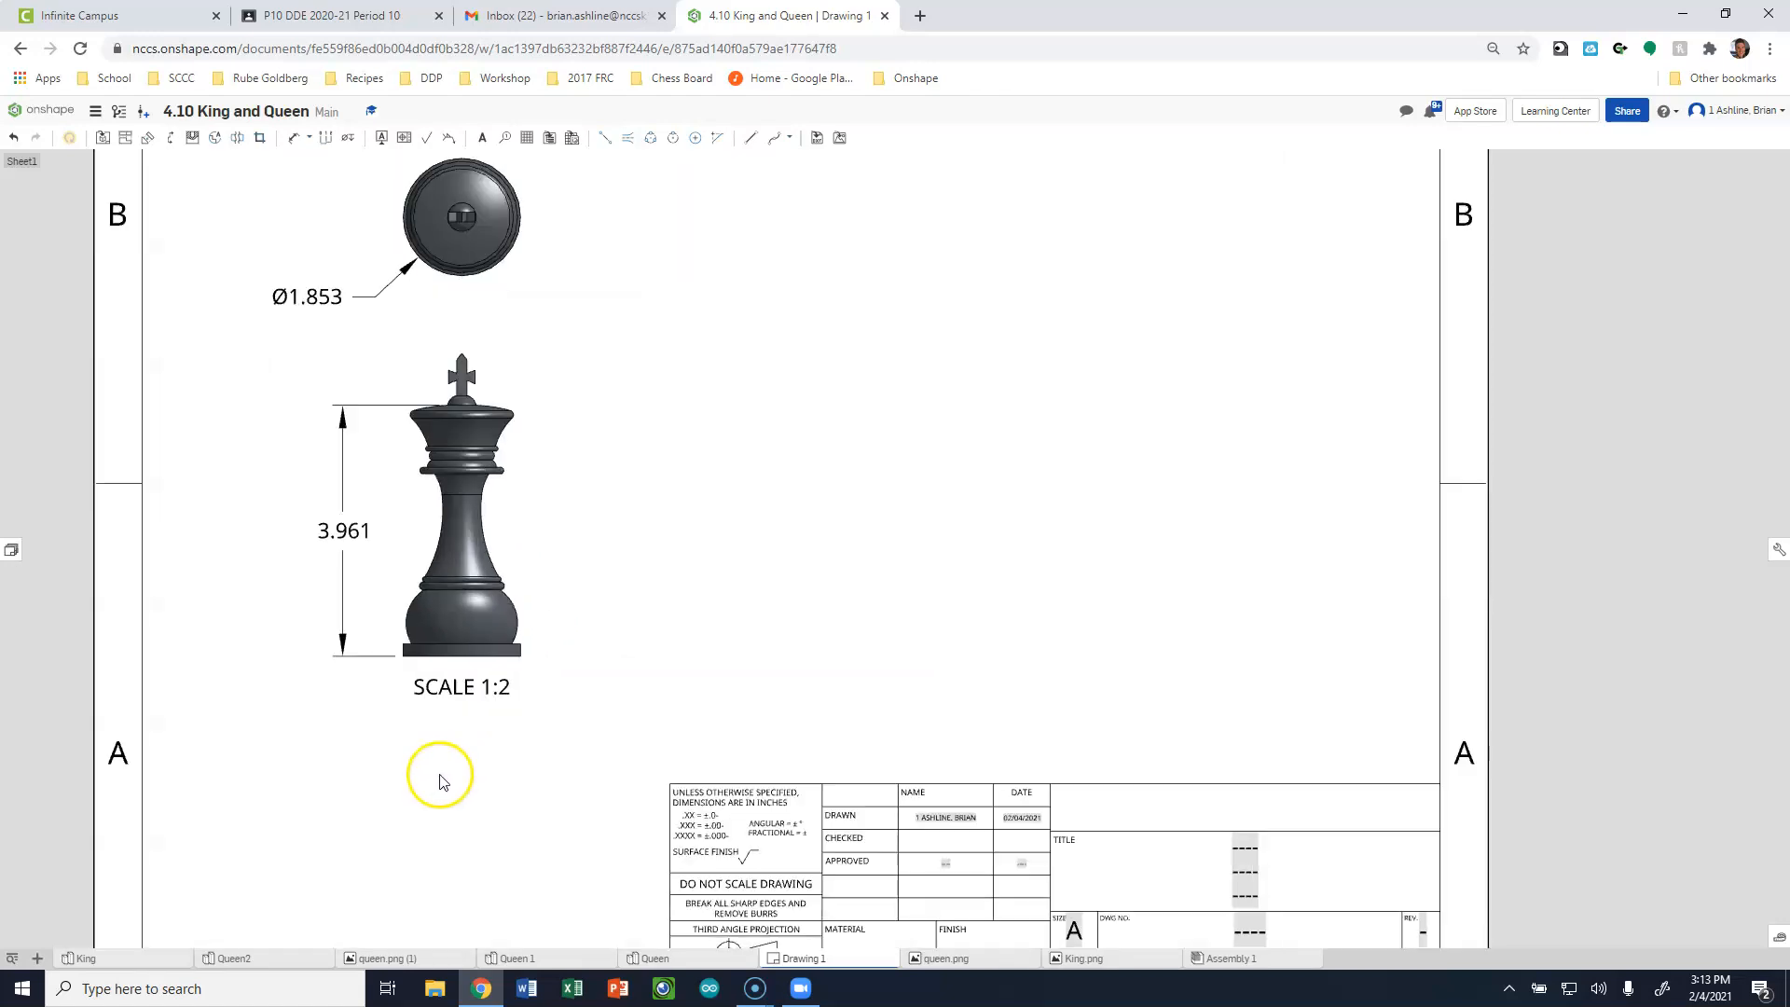
scroll(443, 776, down, 1)
scroll(452, 763, up, 1)
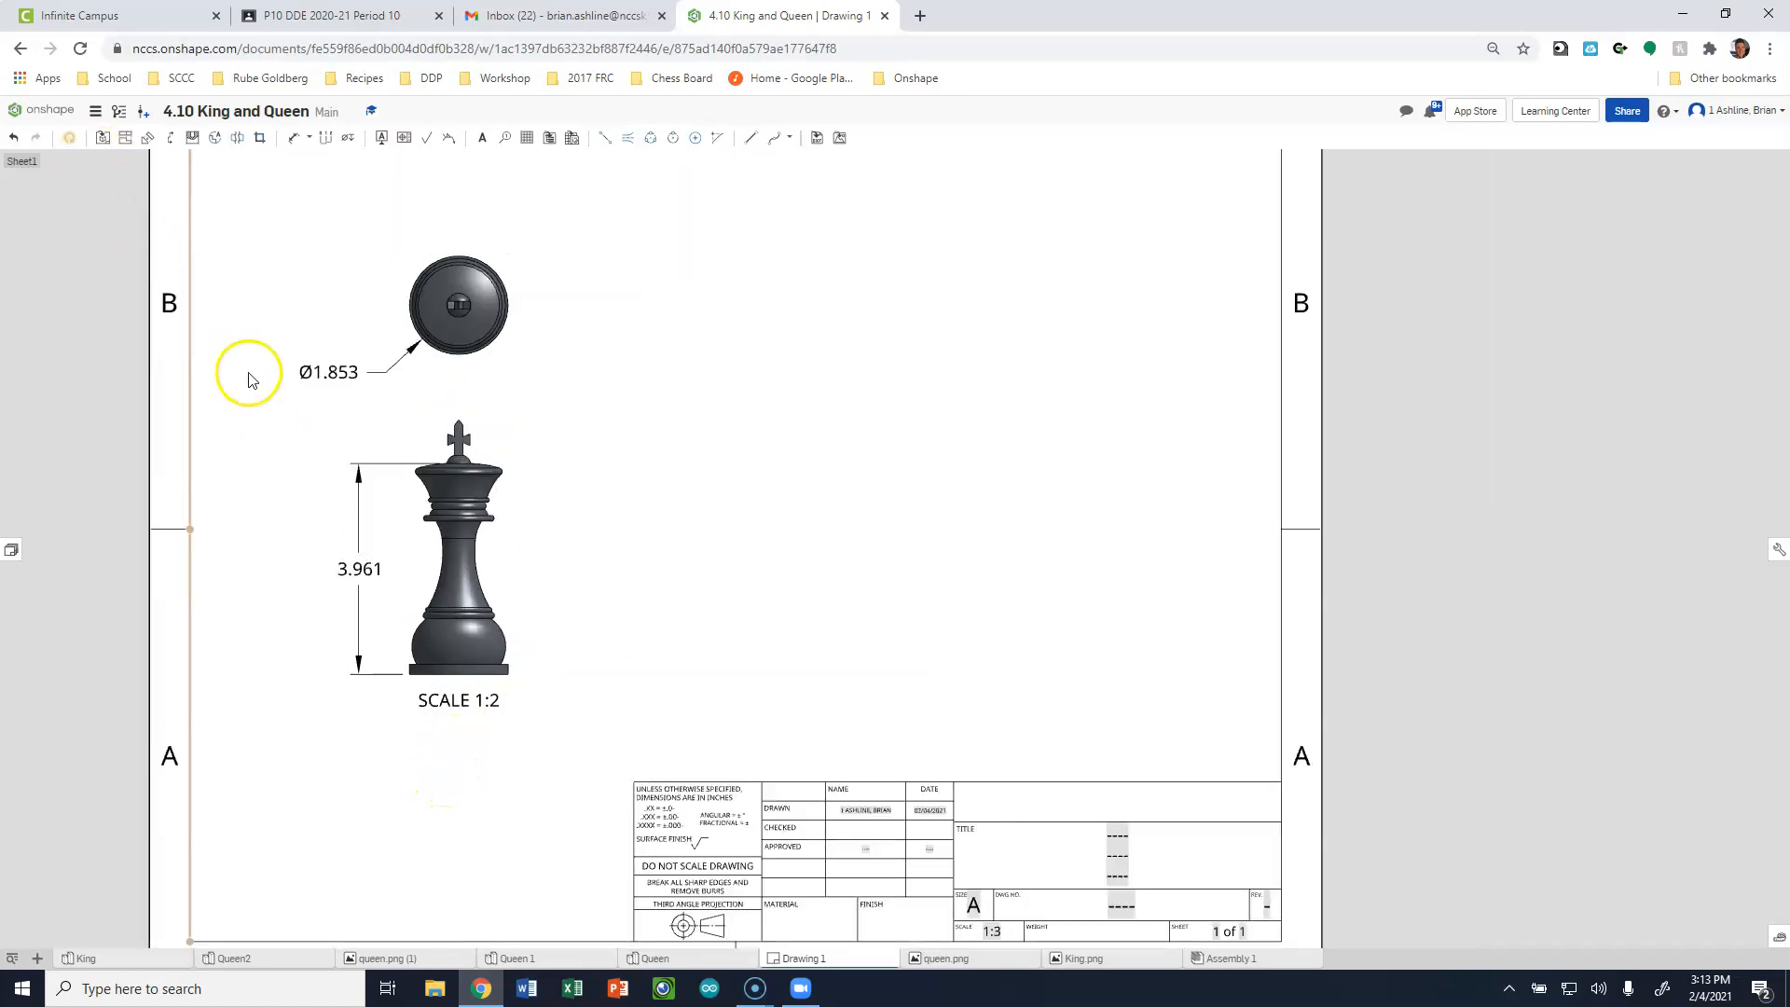
click(516, 625)
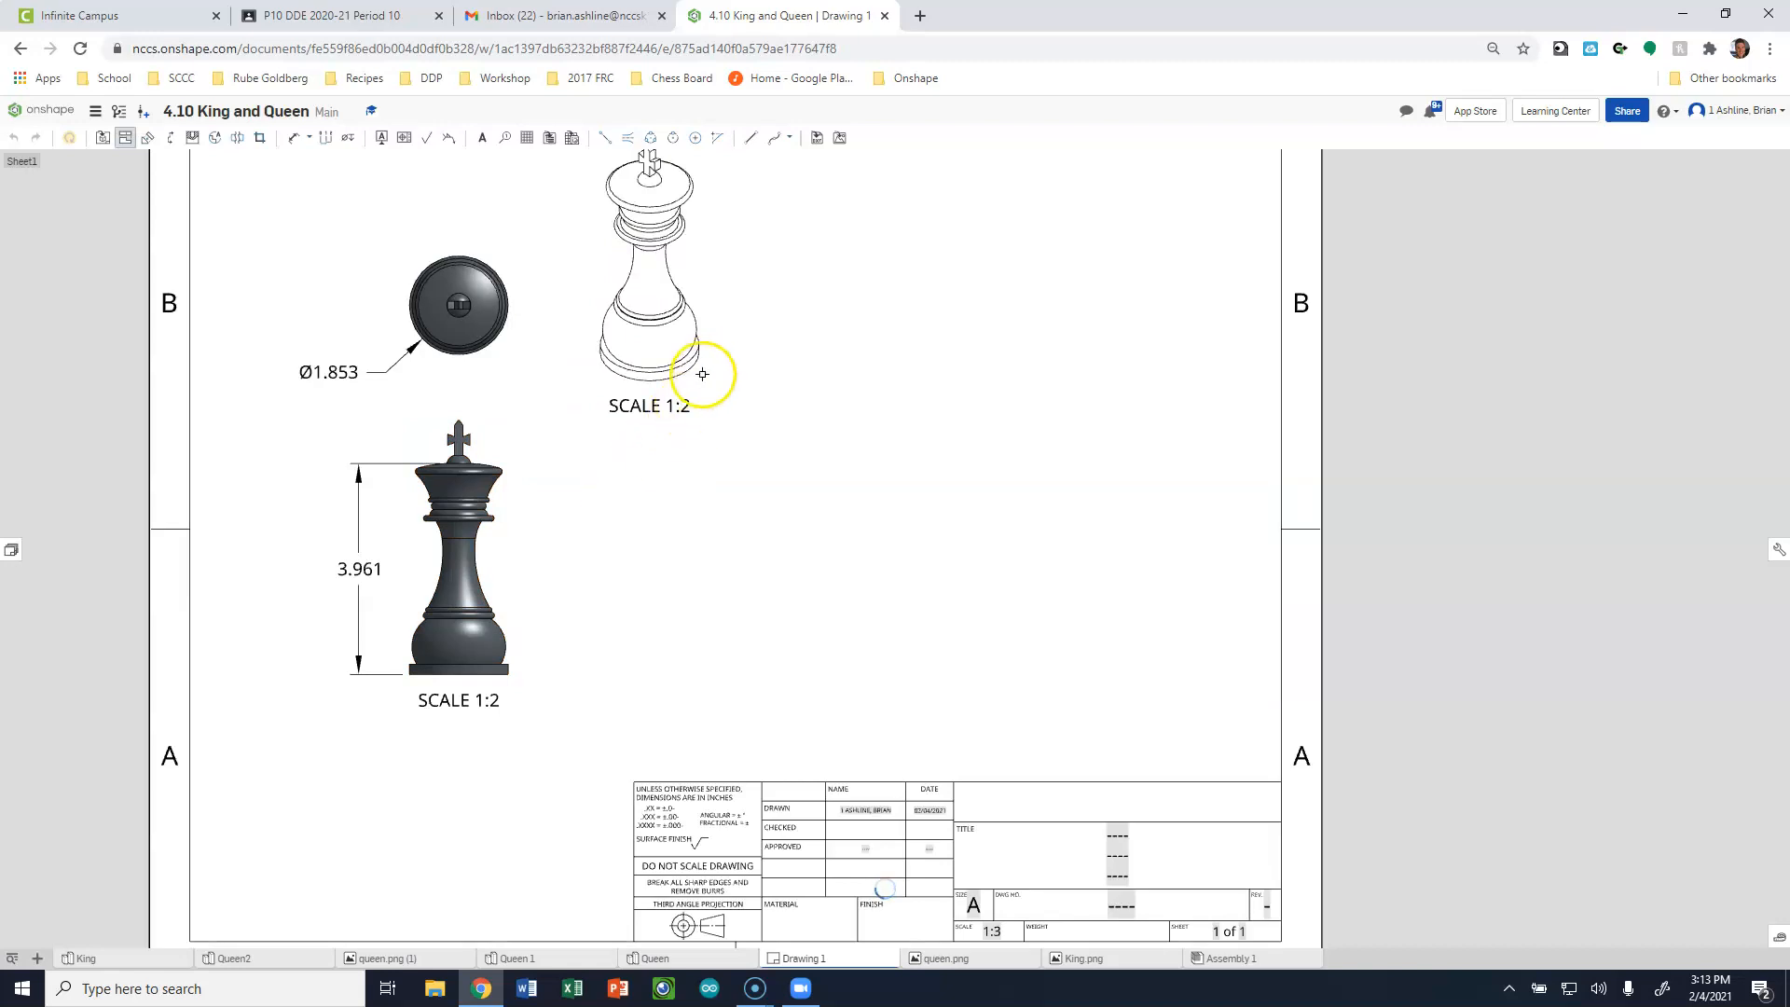
click(668, 408)
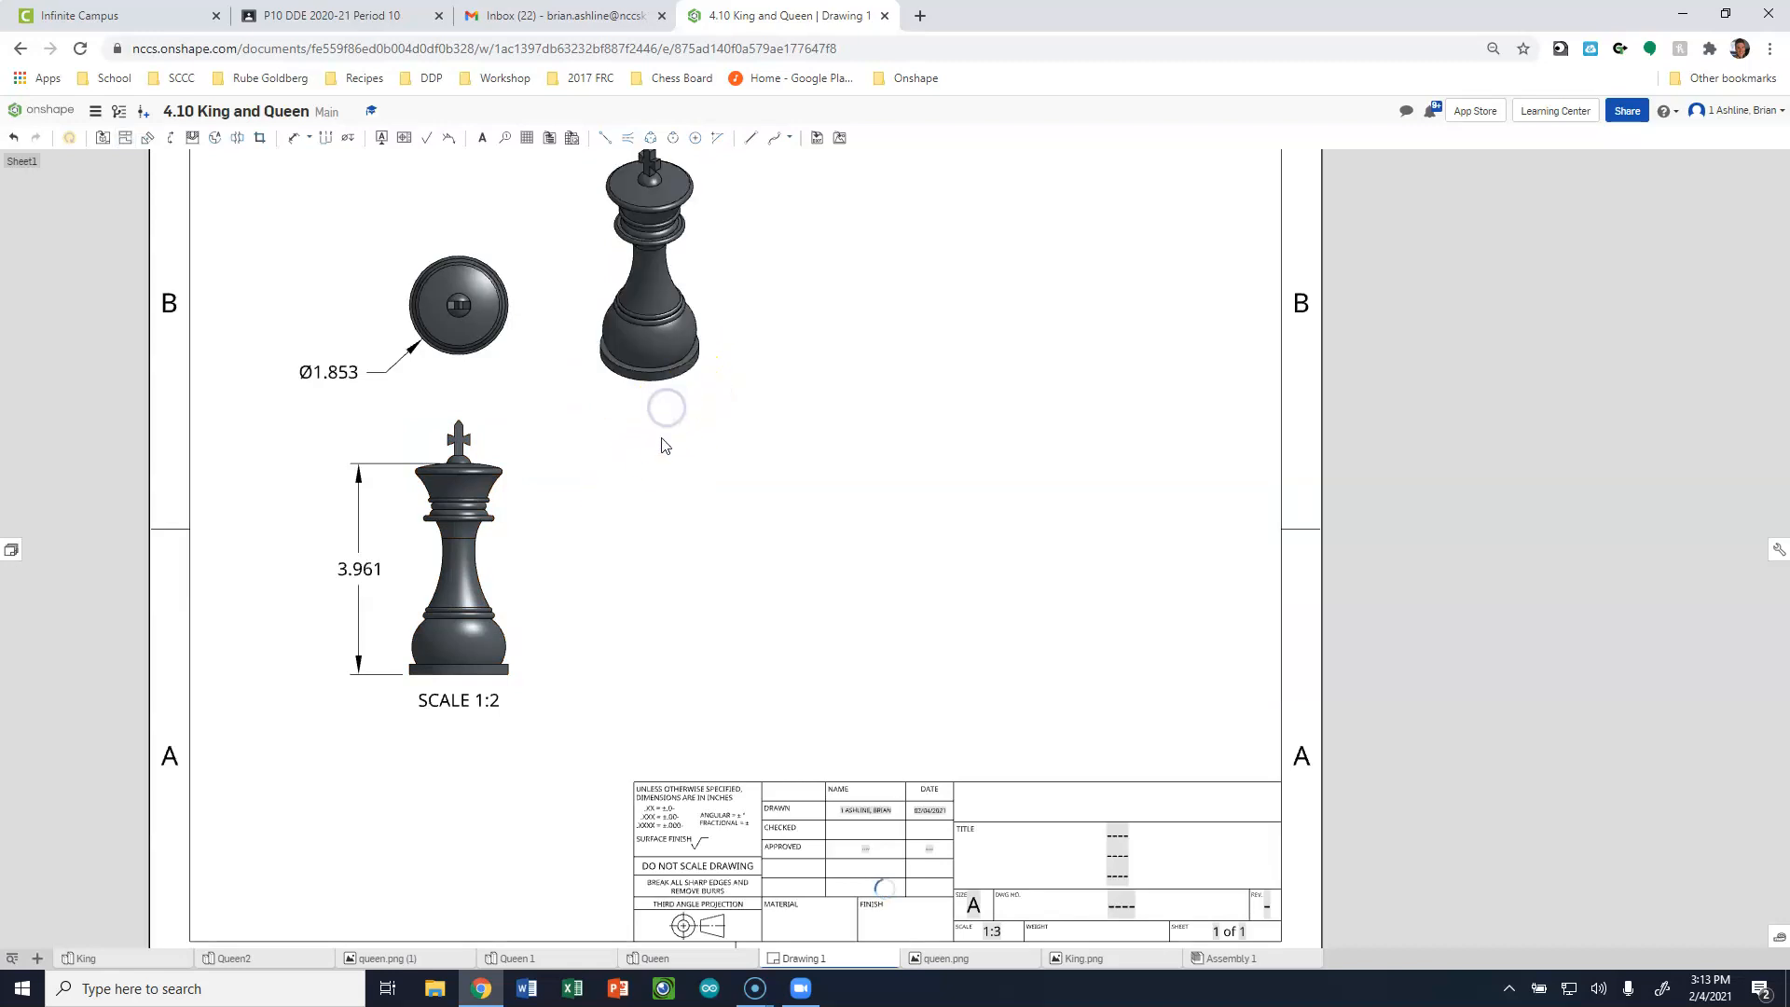
Insert a front view of Part 1 from the Queen part studio at 1:2 scale, level with the king's front view.
scroll(606, 588, down, 3)
scroll(701, 393, up, 3)
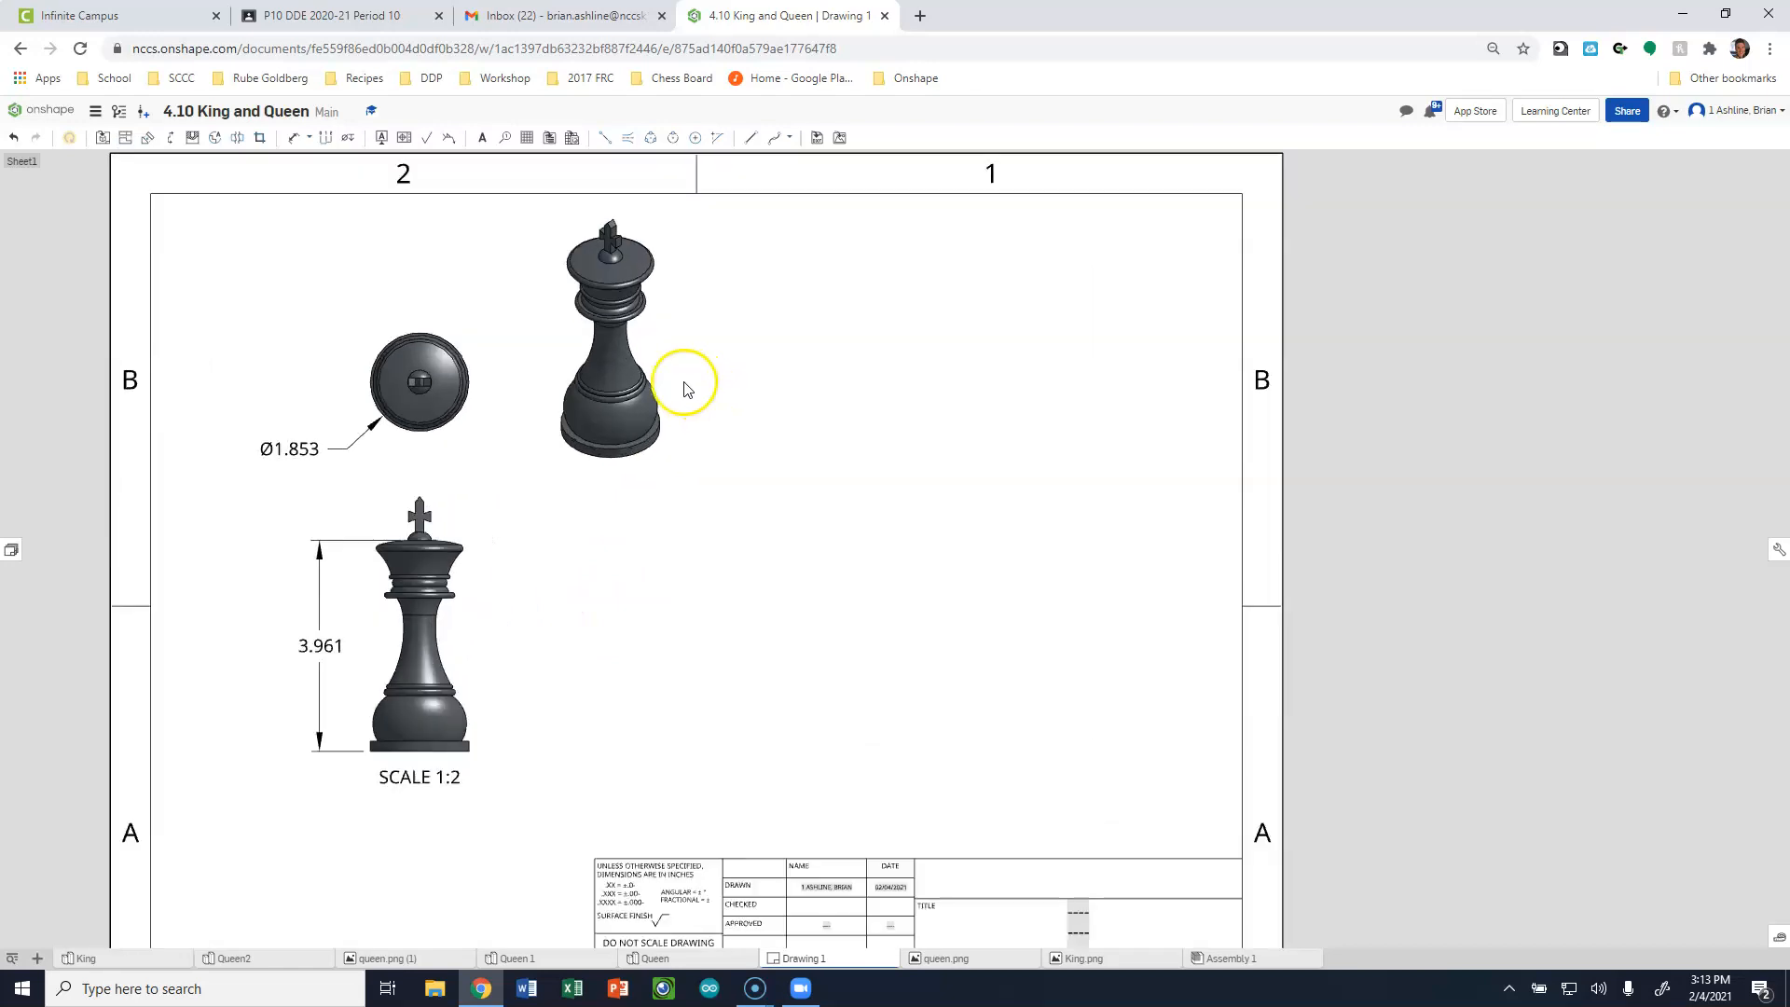
scroll(401, 434, down, 2)
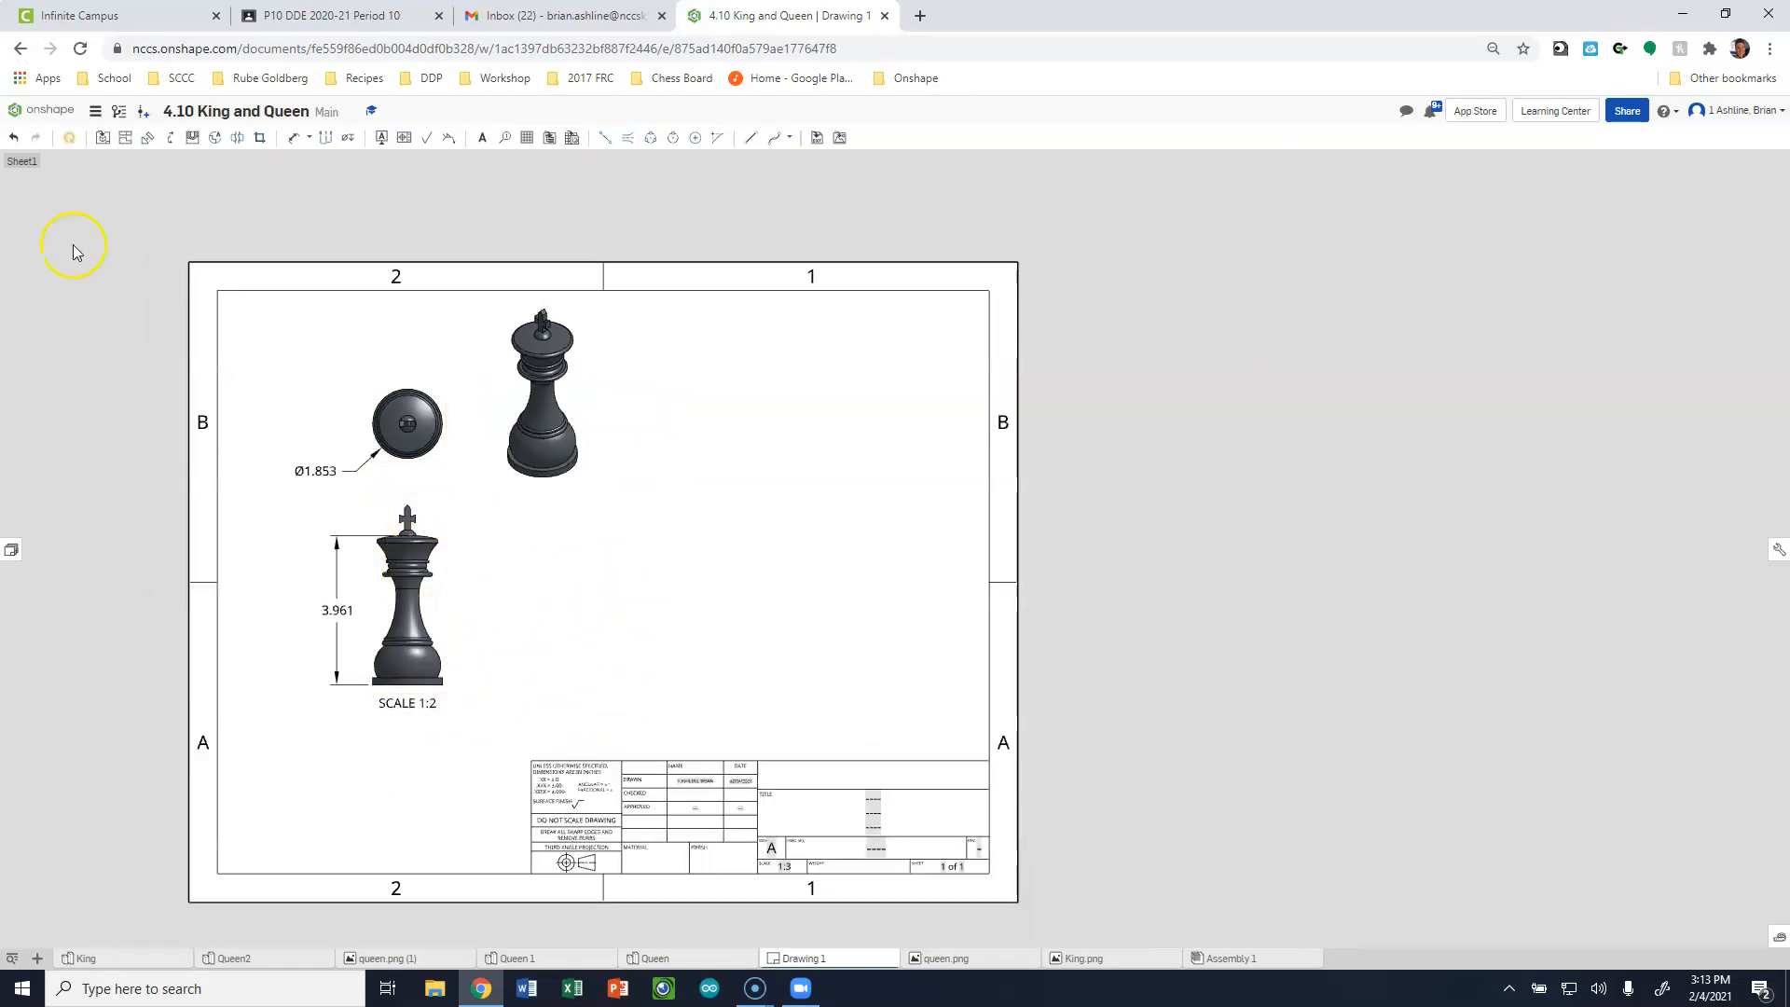
click(103, 139)
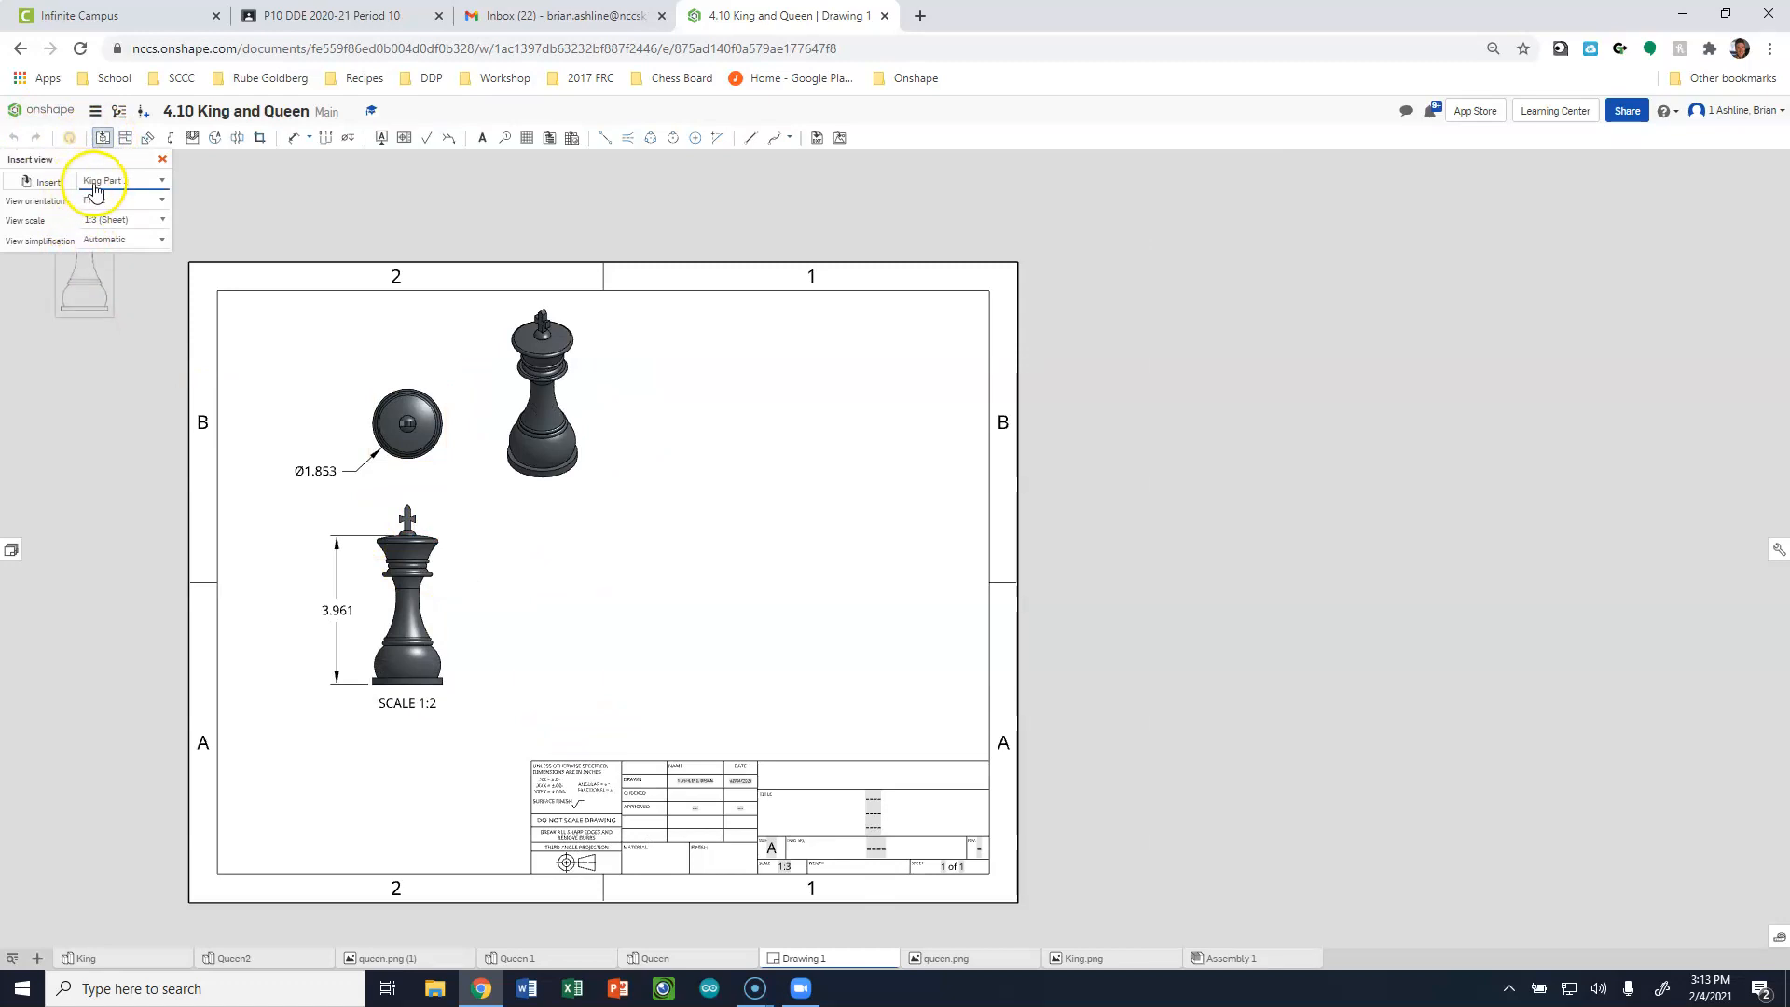
click(34, 182)
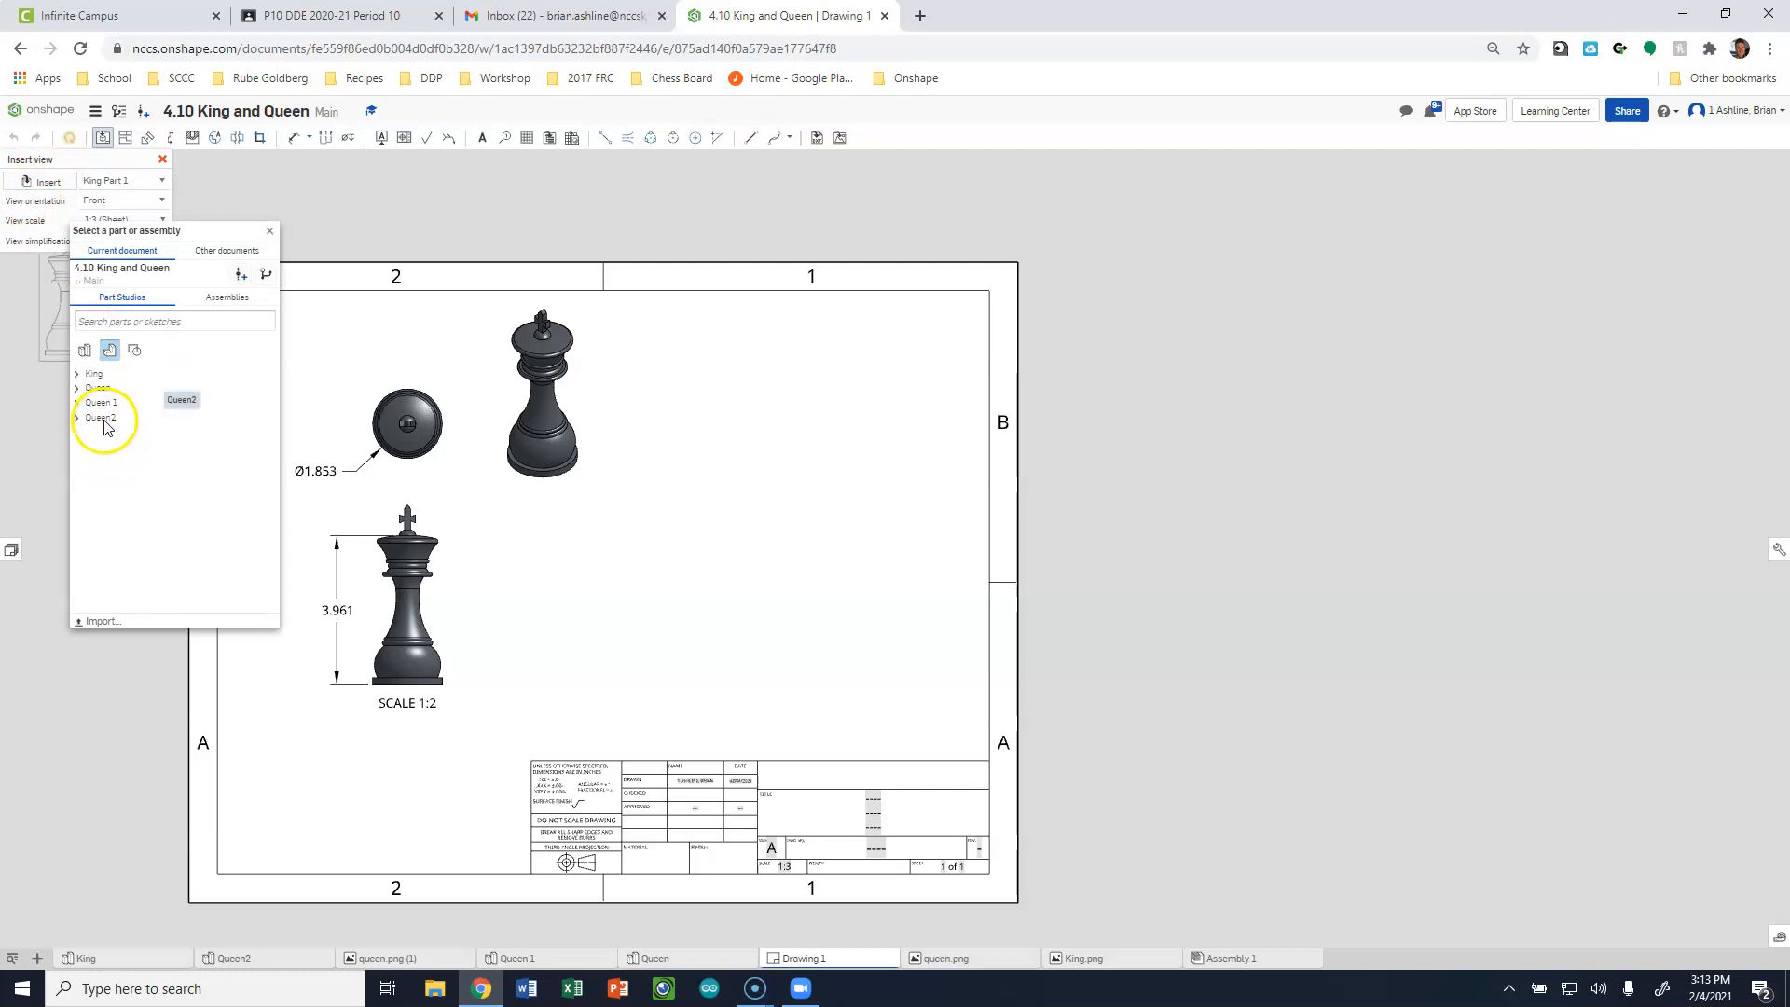
click(101, 388)
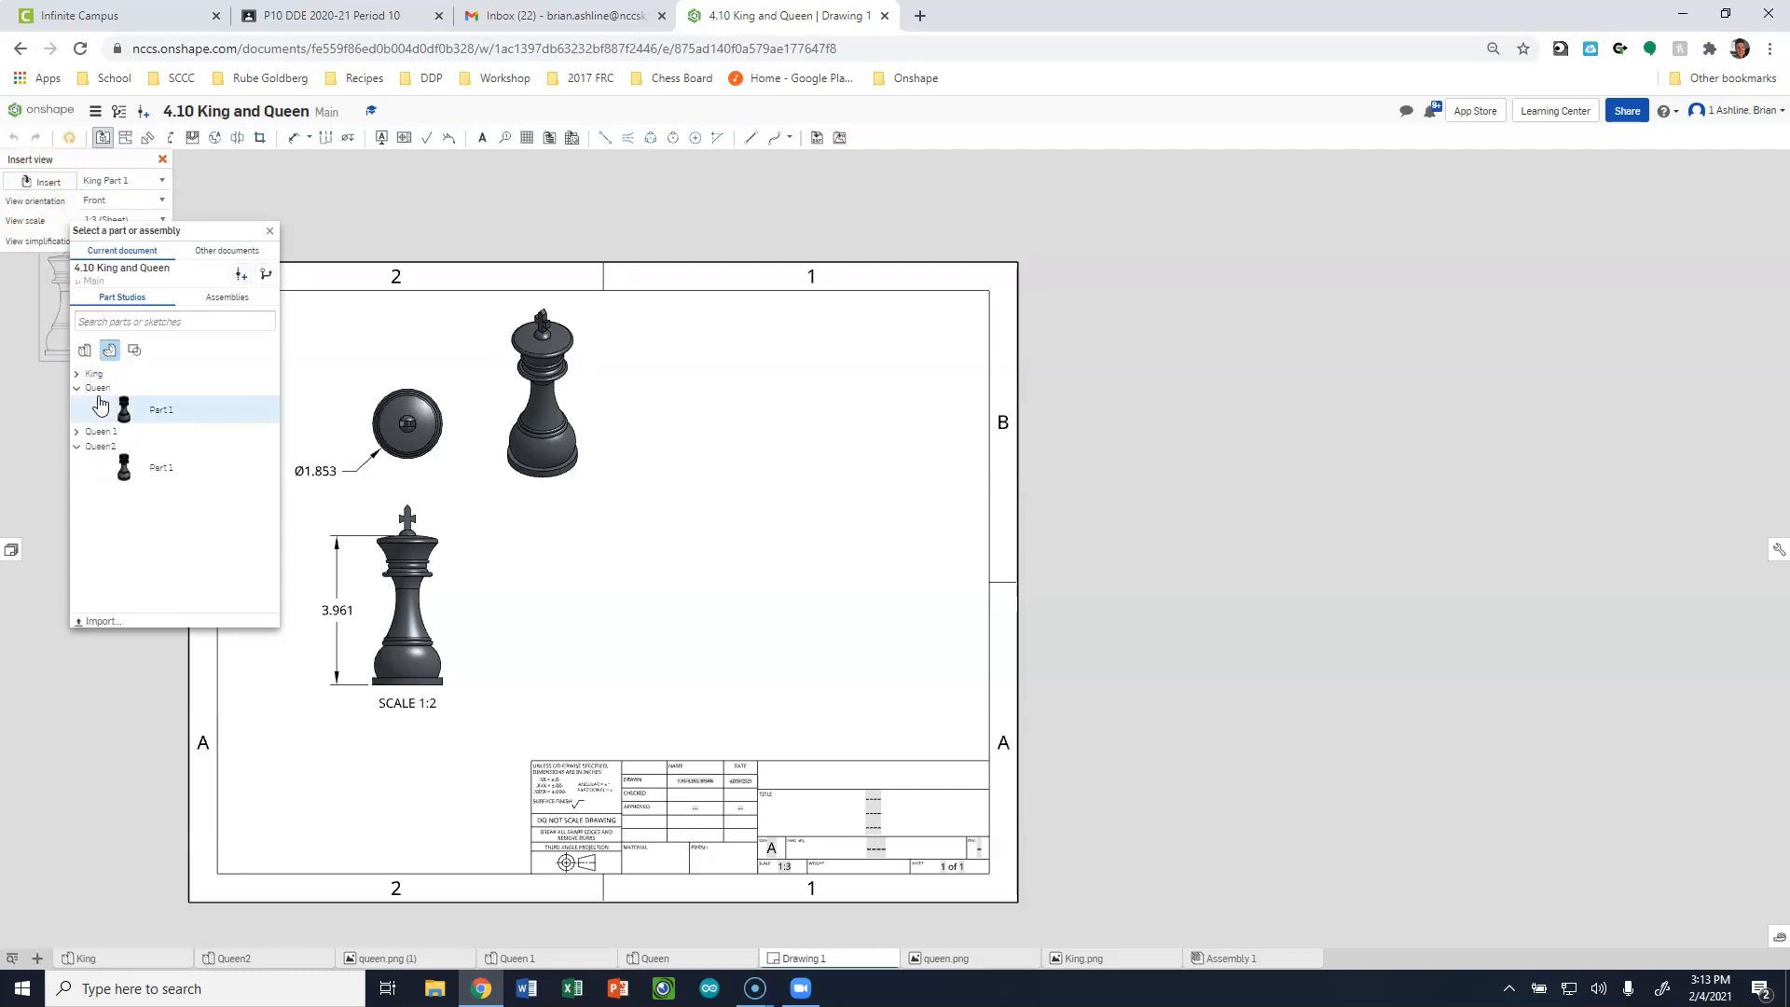
click(124, 407)
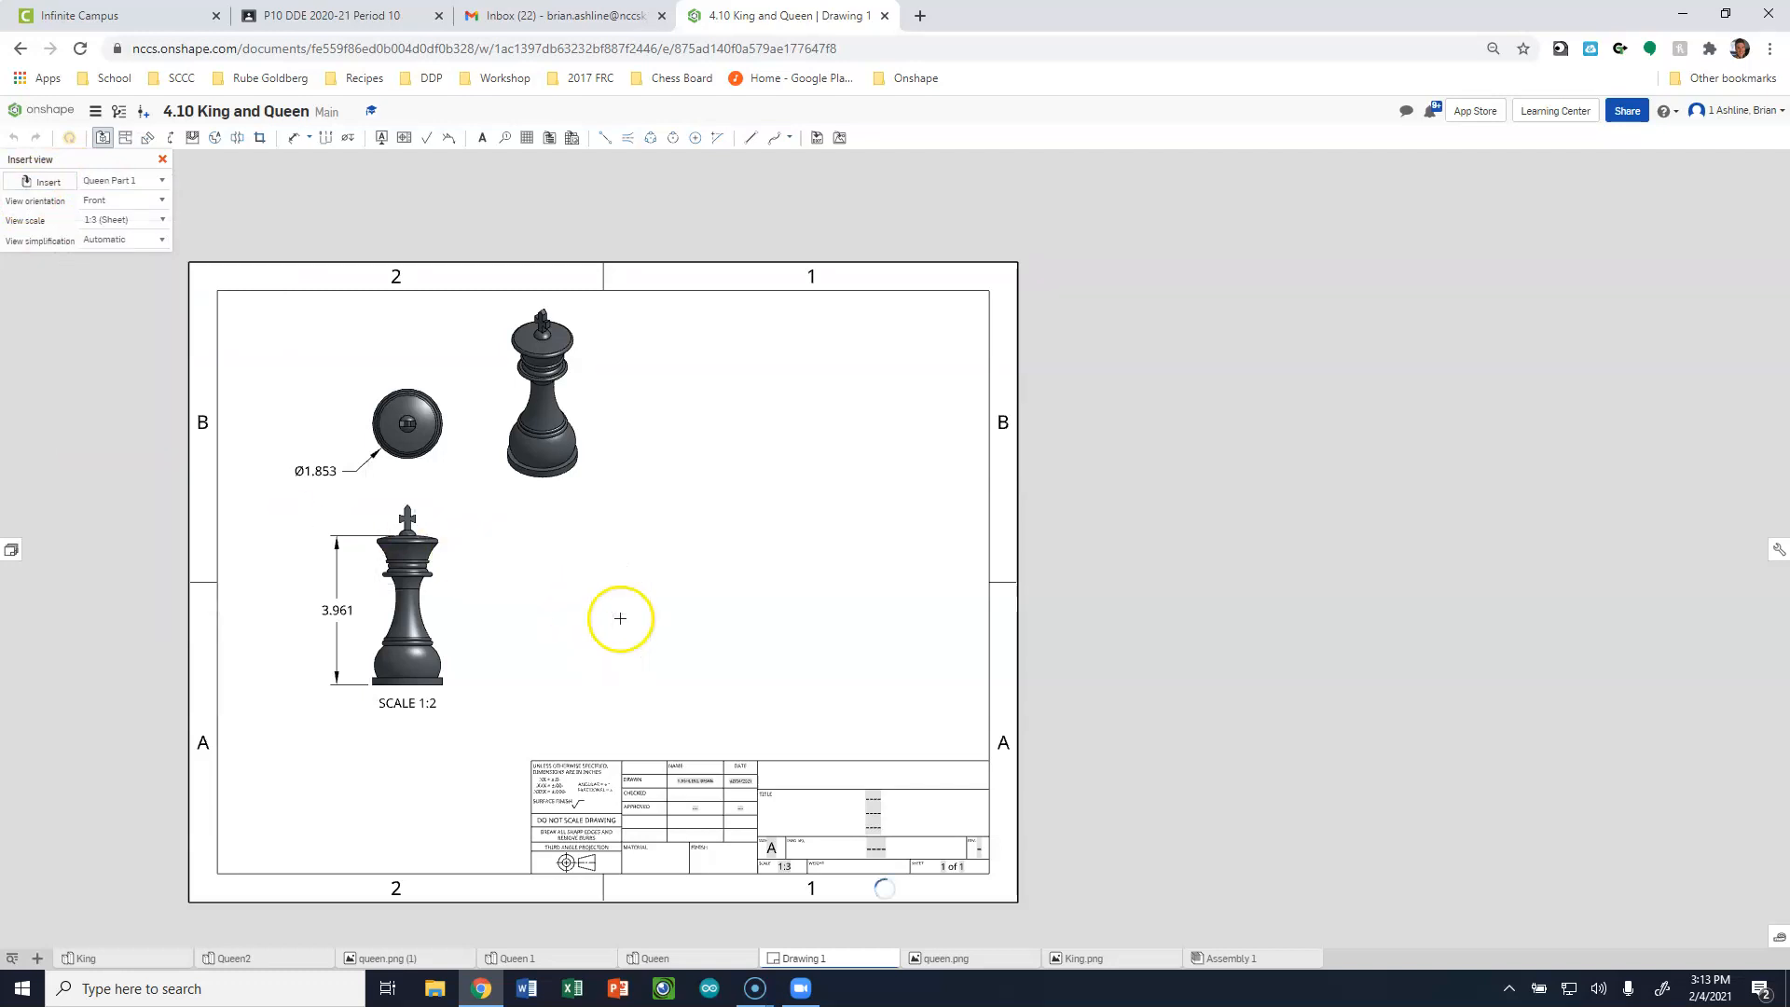
click(141, 221)
click(130, 278)
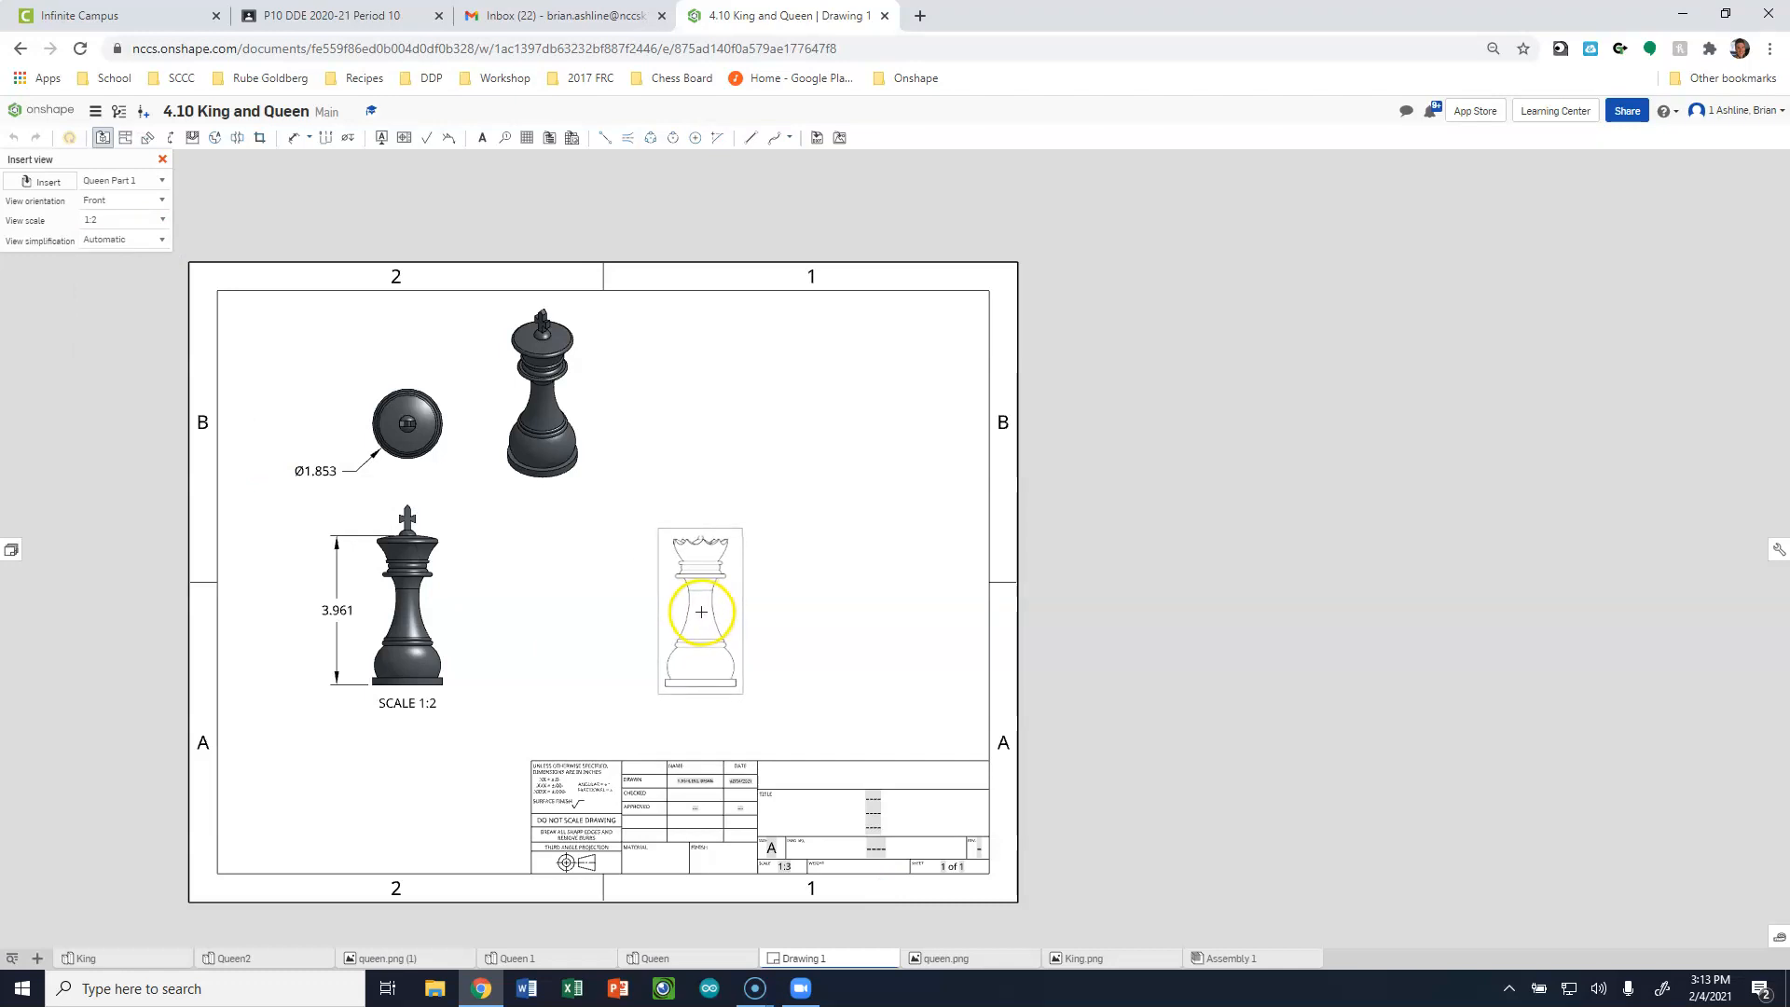
click(703, 605)
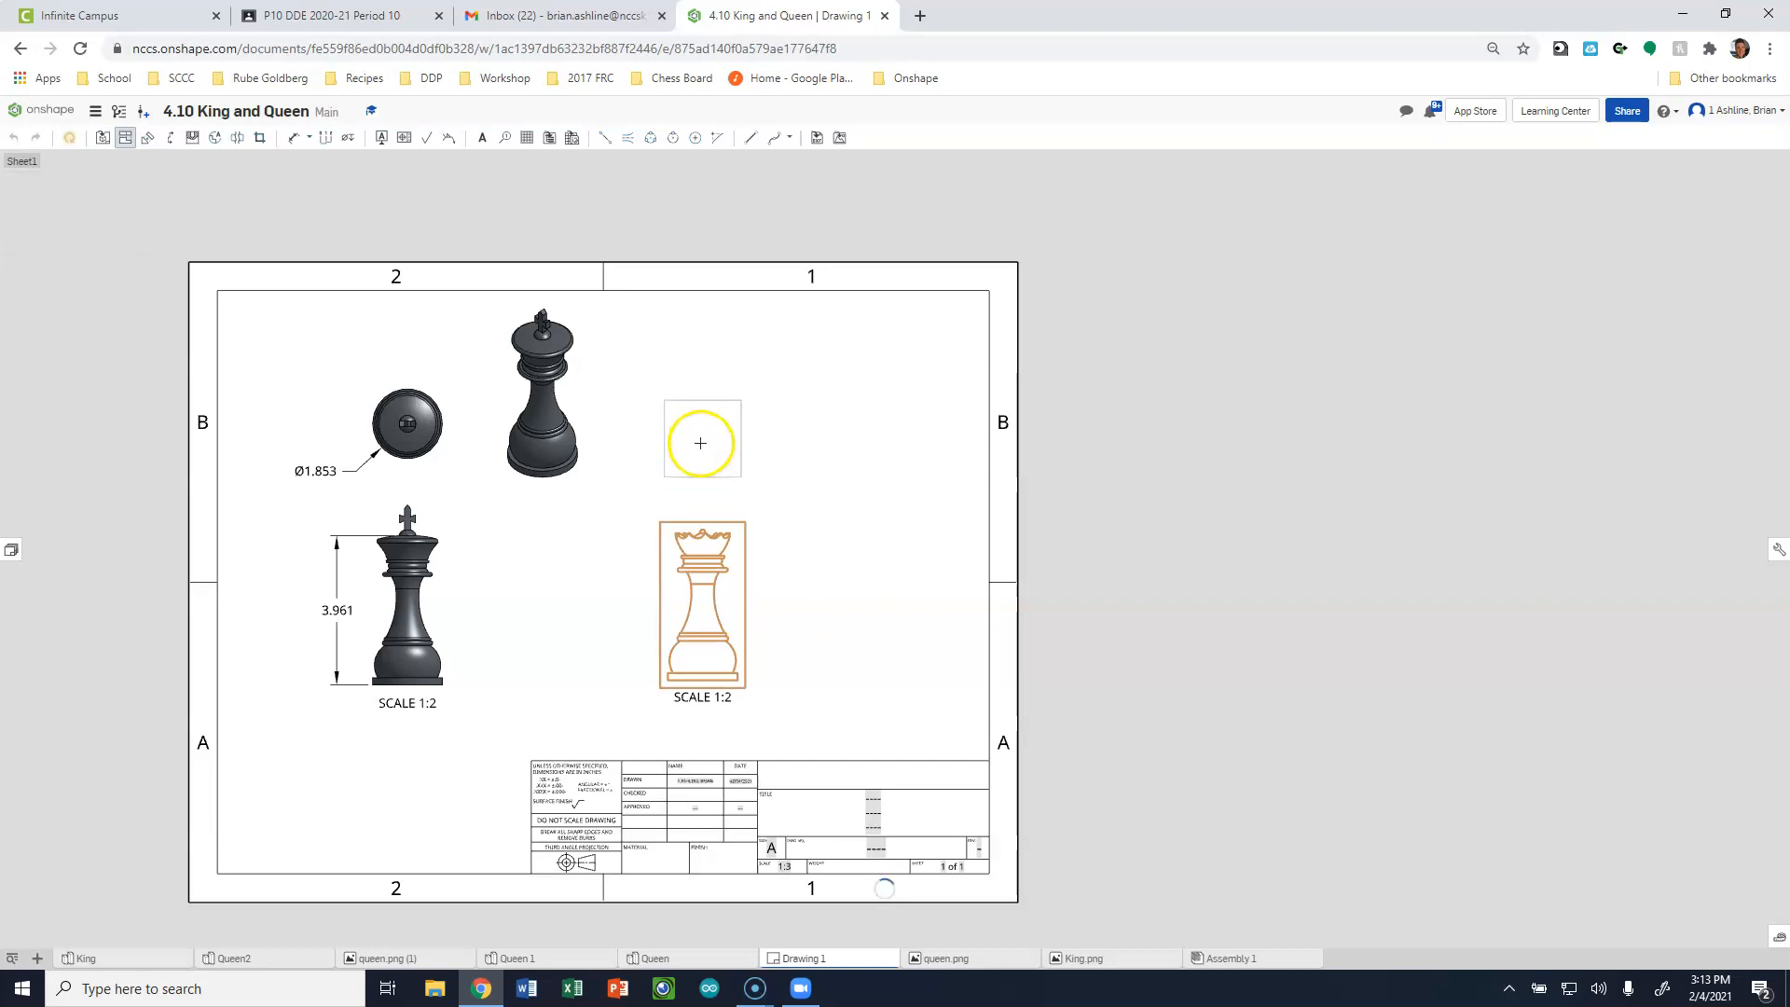
Project top and isometric views from the queen's front view and delete the scale labels of both projected views.
click(712, 495)
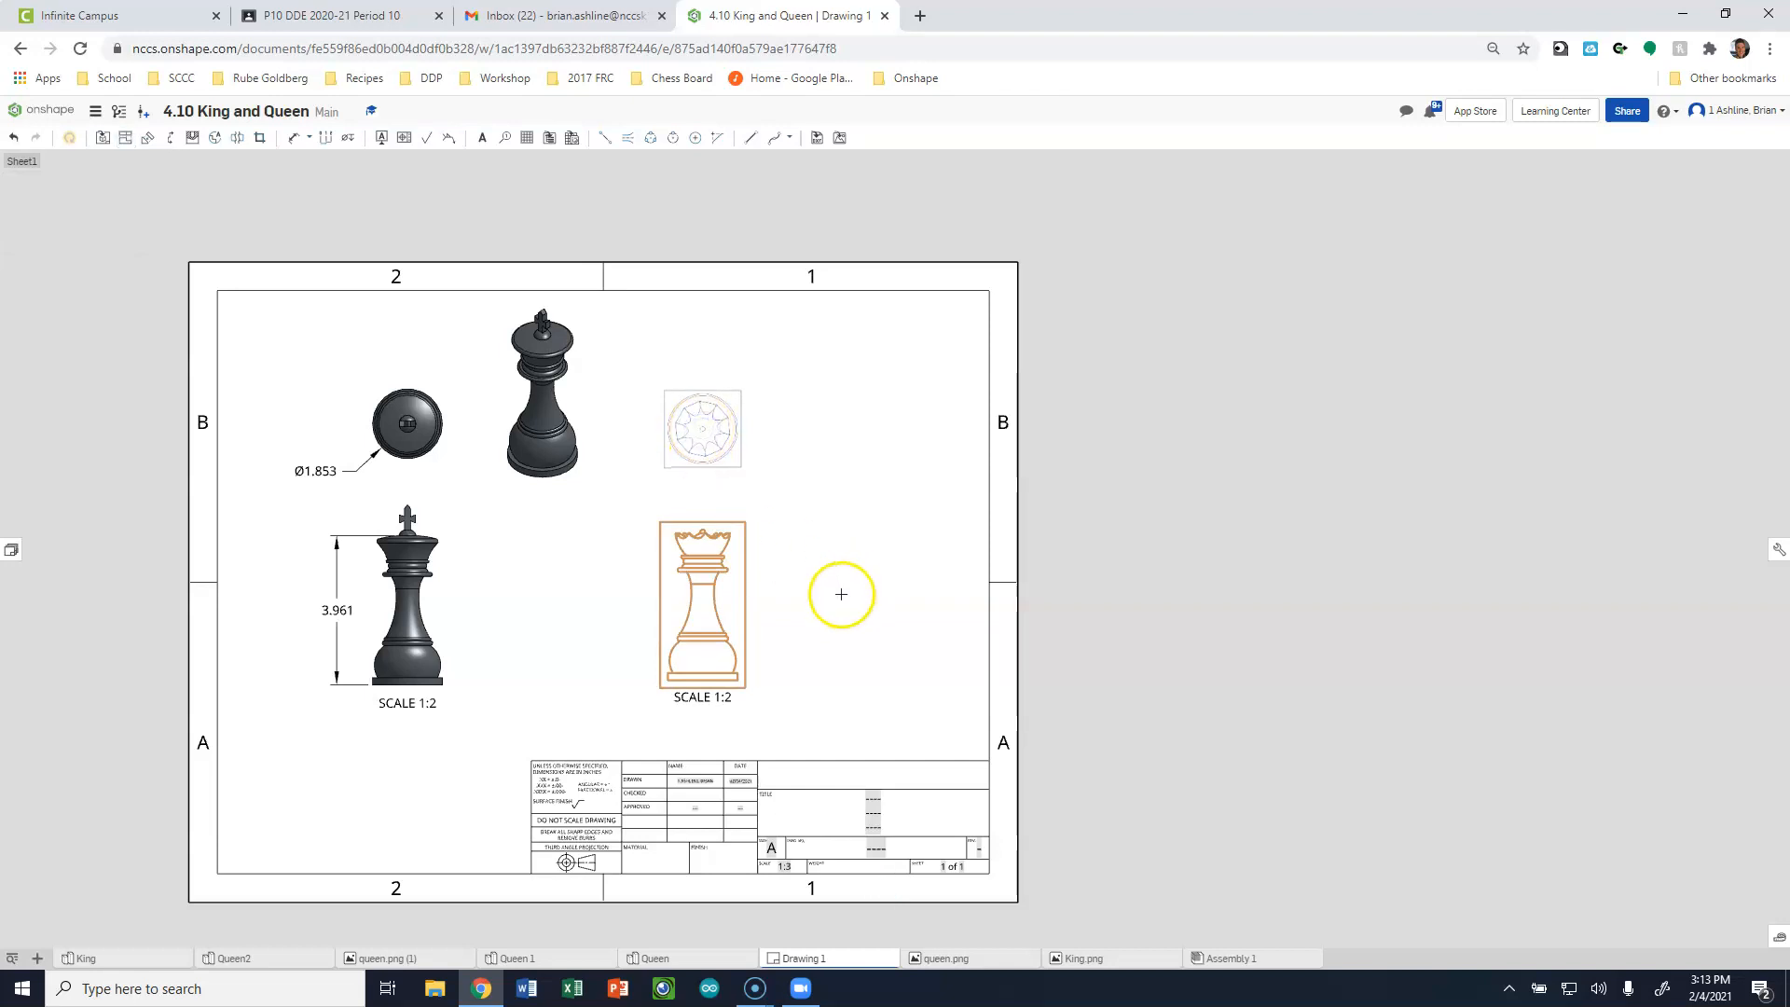
click(723, 627)
key(p)
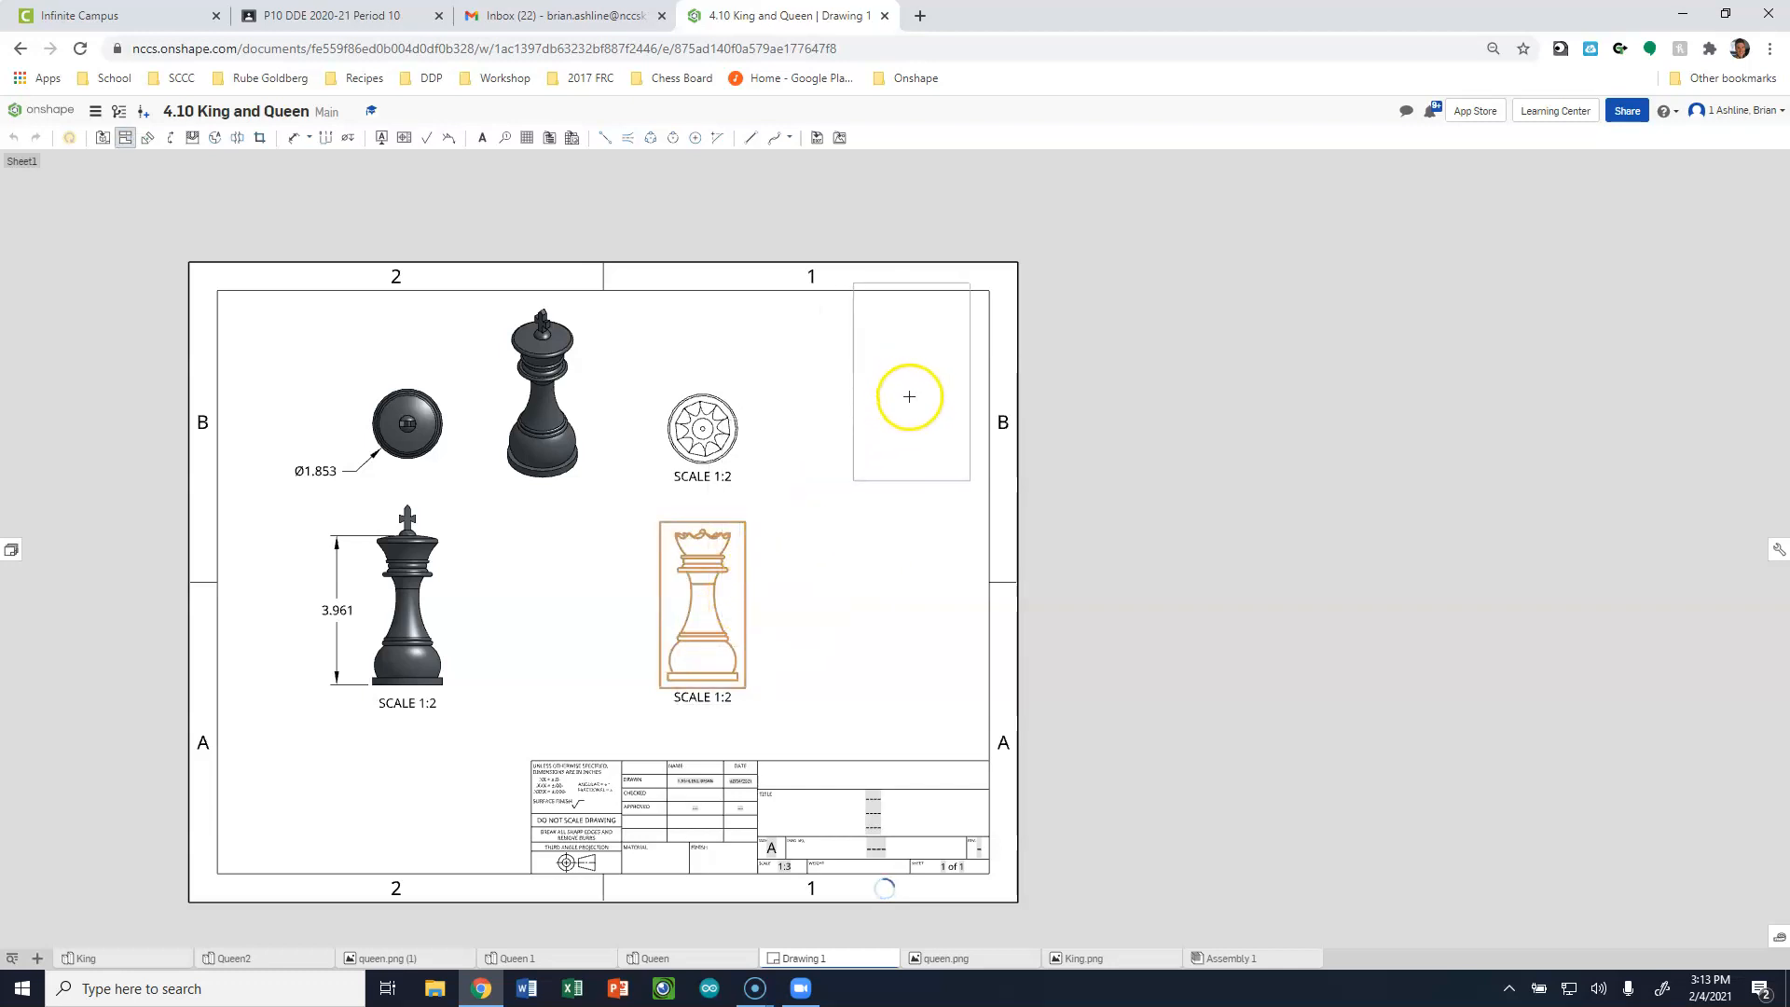
click(872, 403)
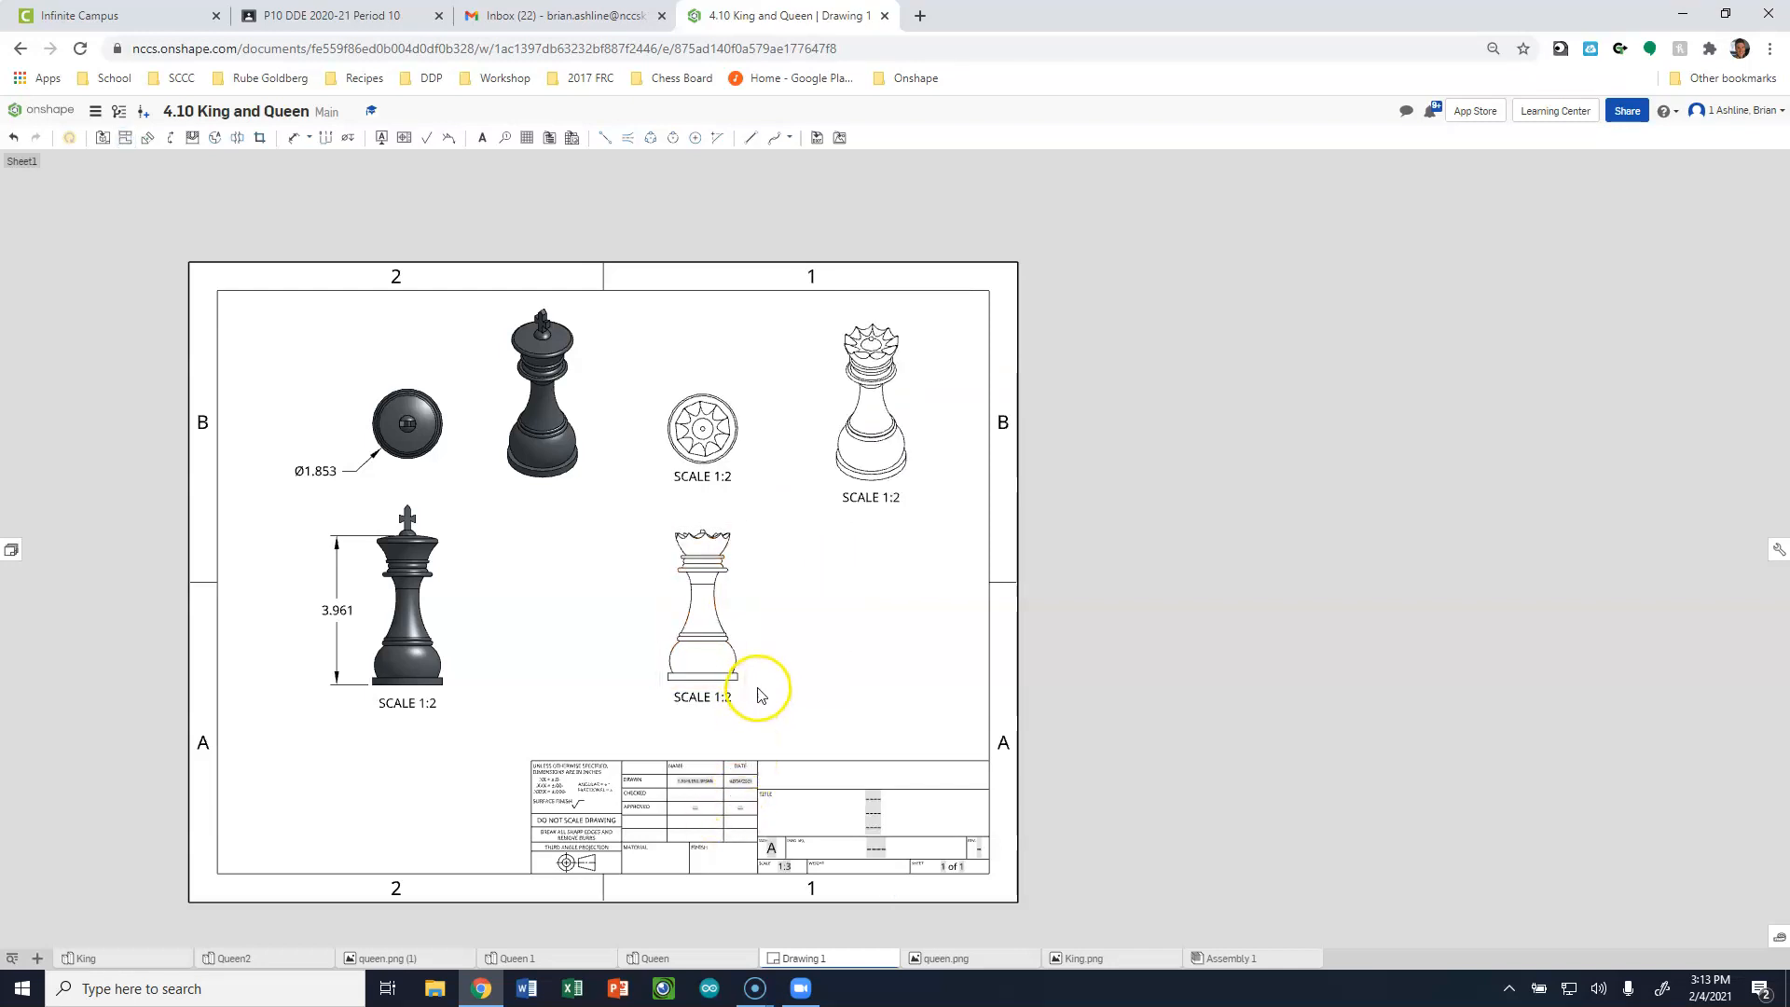
click(701, 478)
key(Delete)
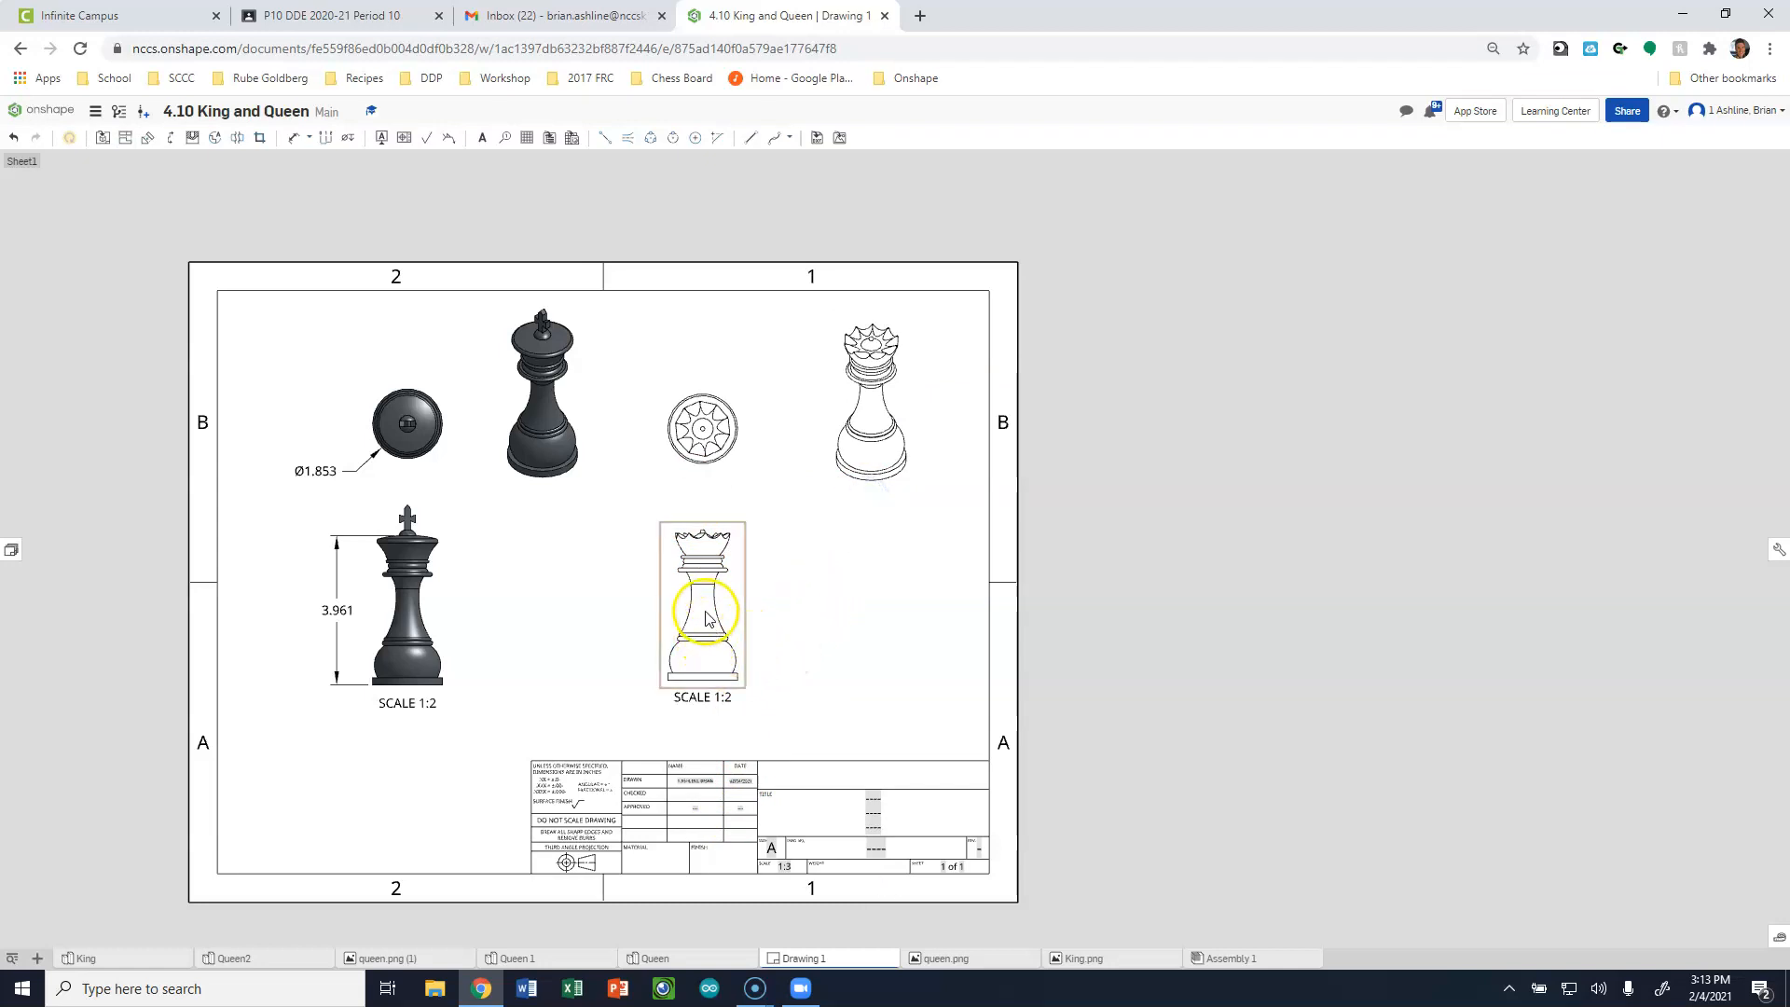
Switch the queen's front, top and isometric views to shaded display.
right_click(742, 600)
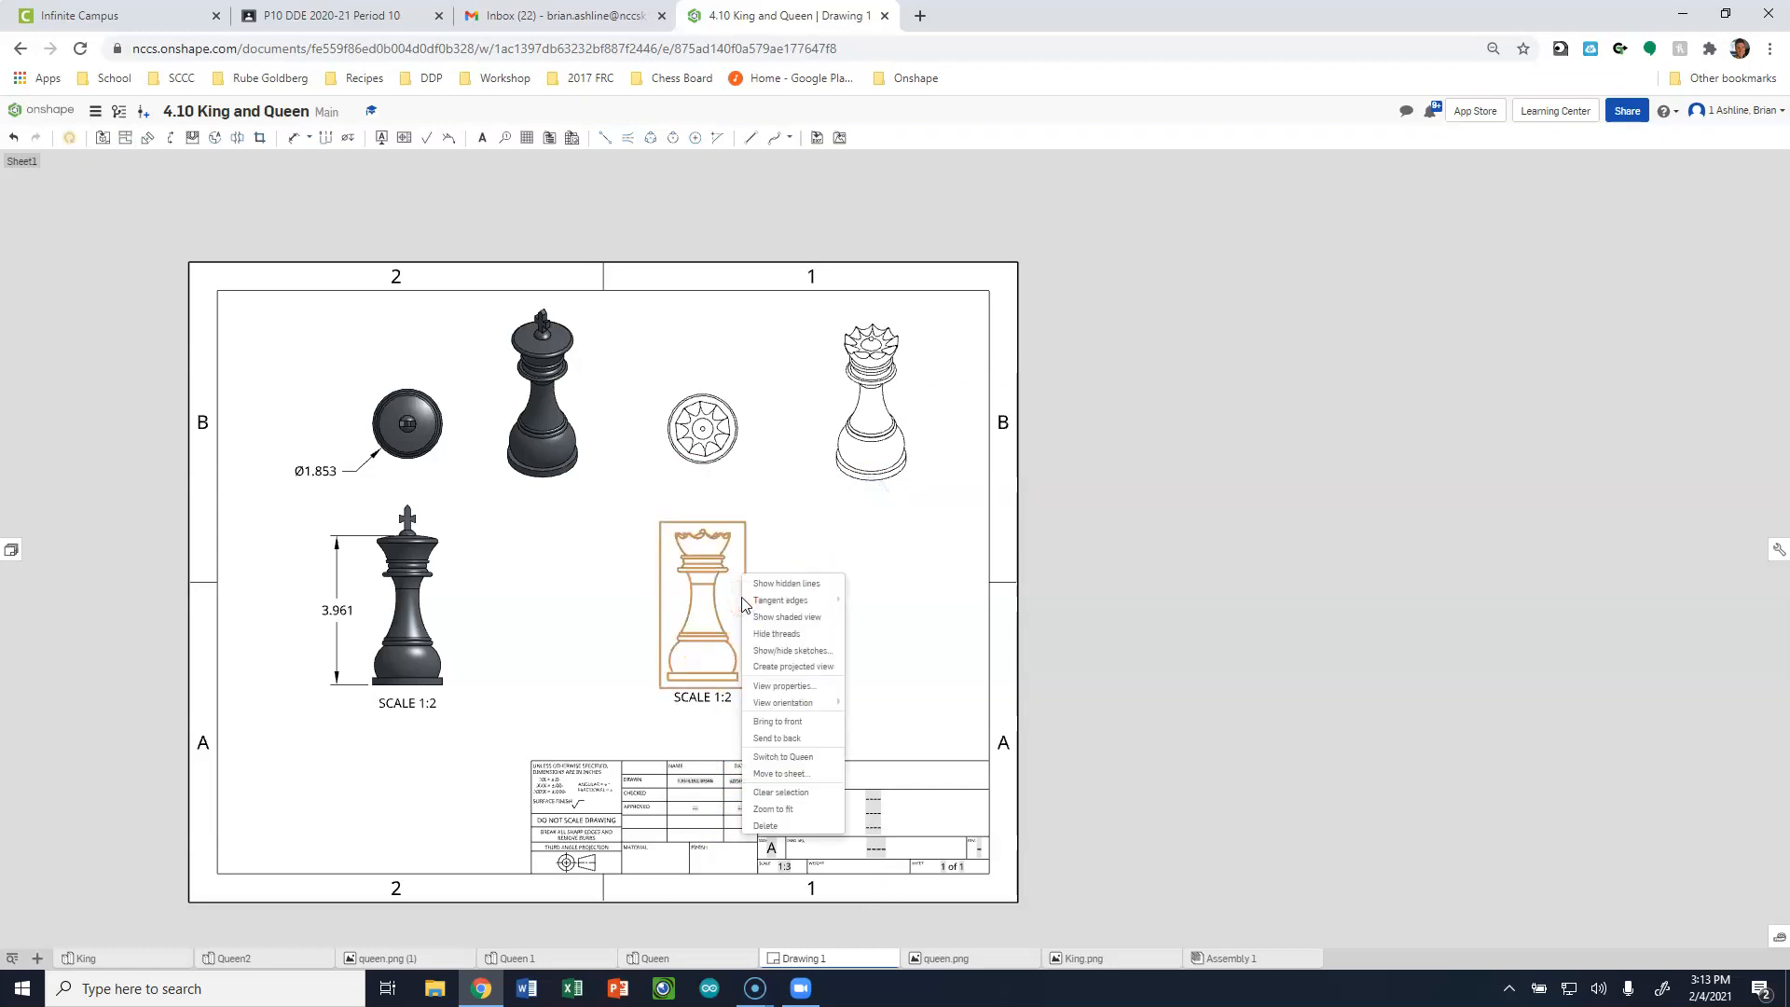
click(792, 616)
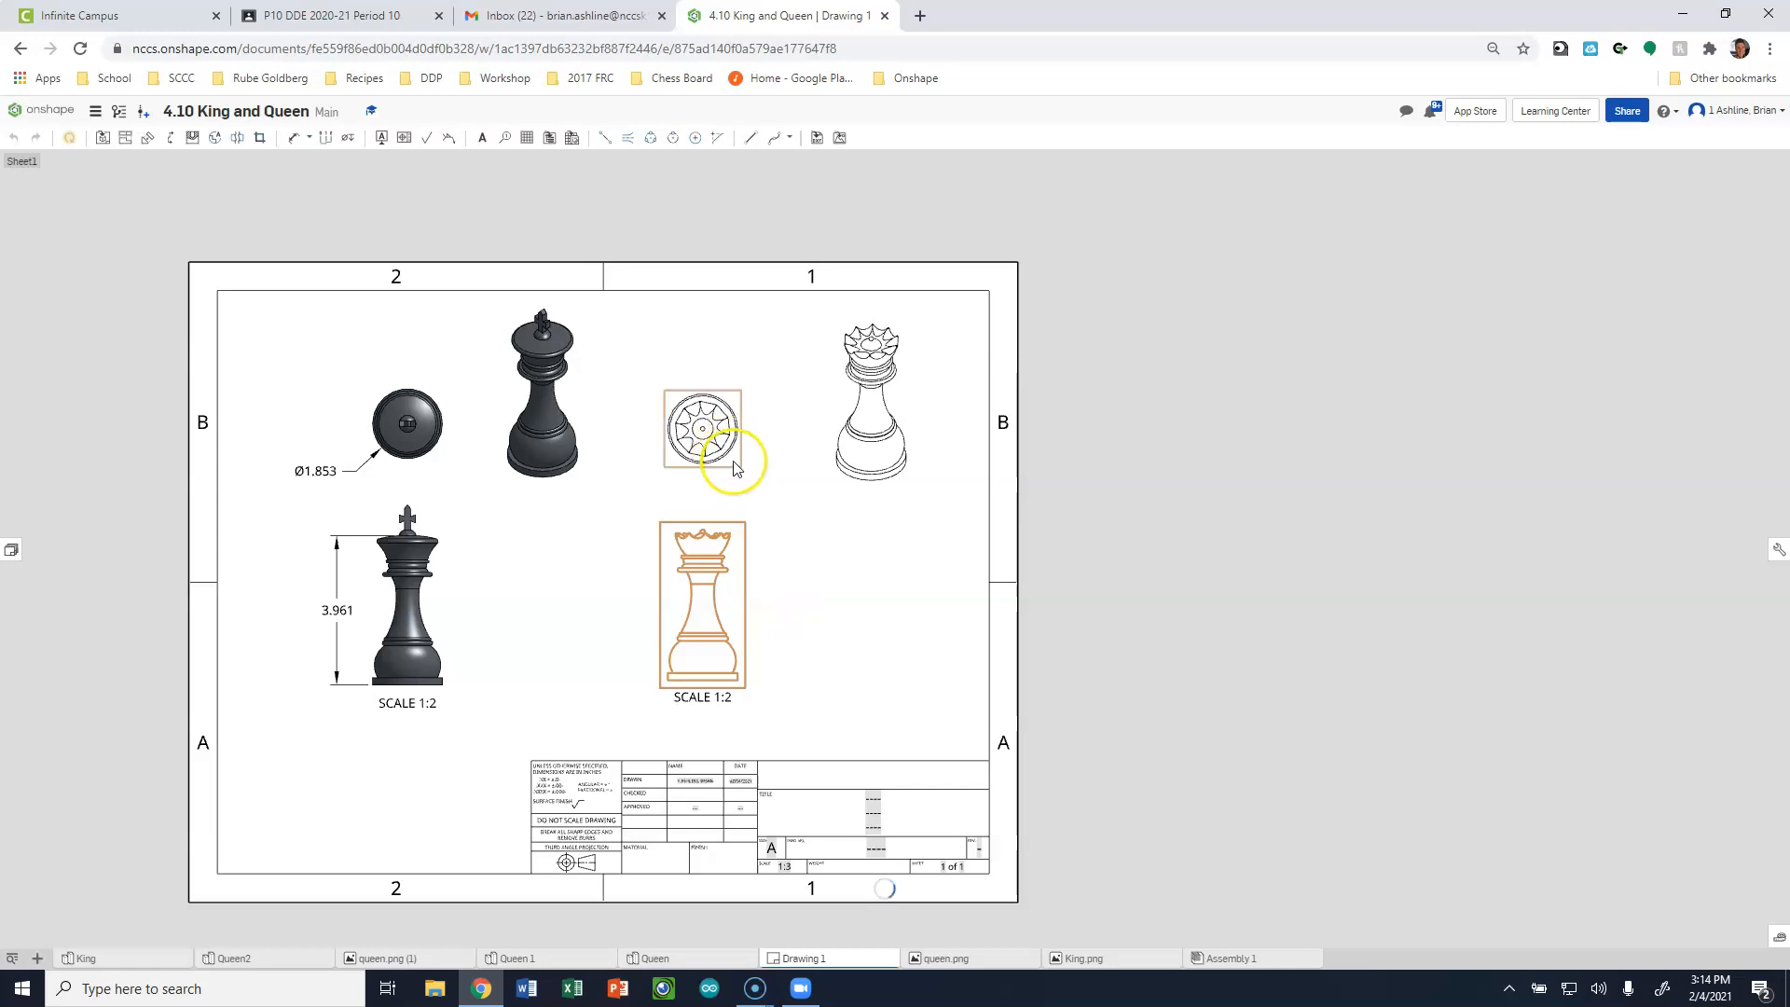
right_click(733, 459)
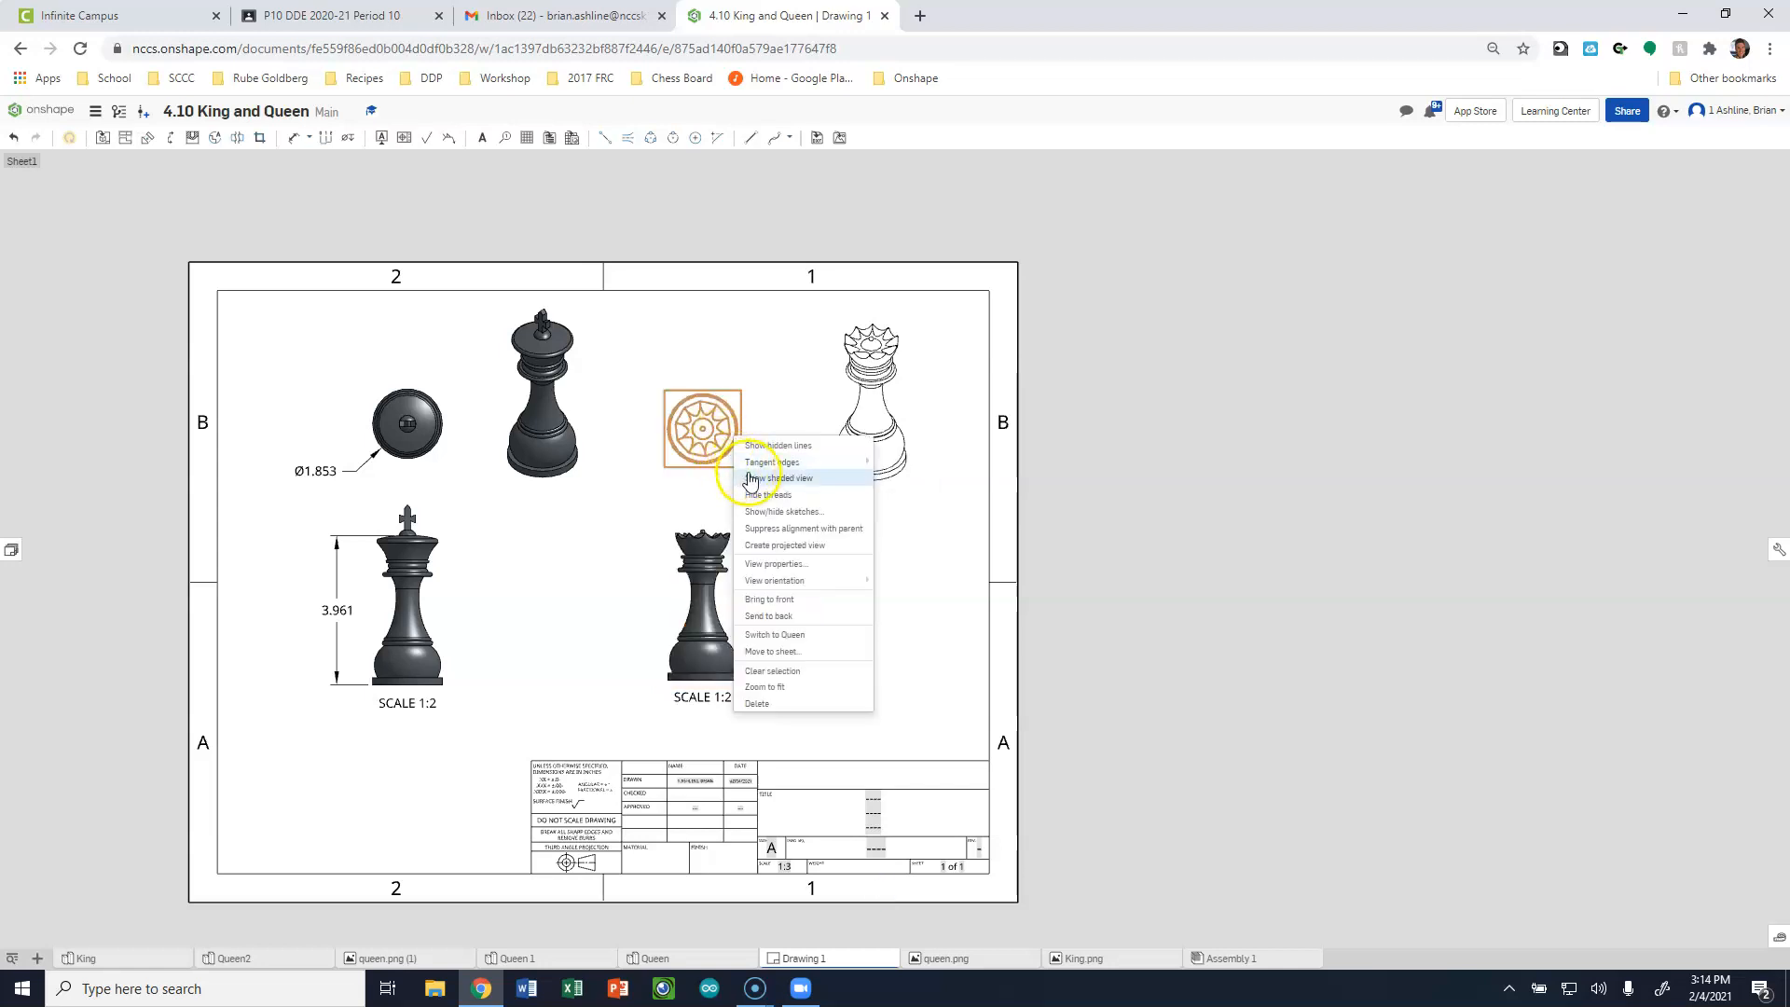
click(772, 496)
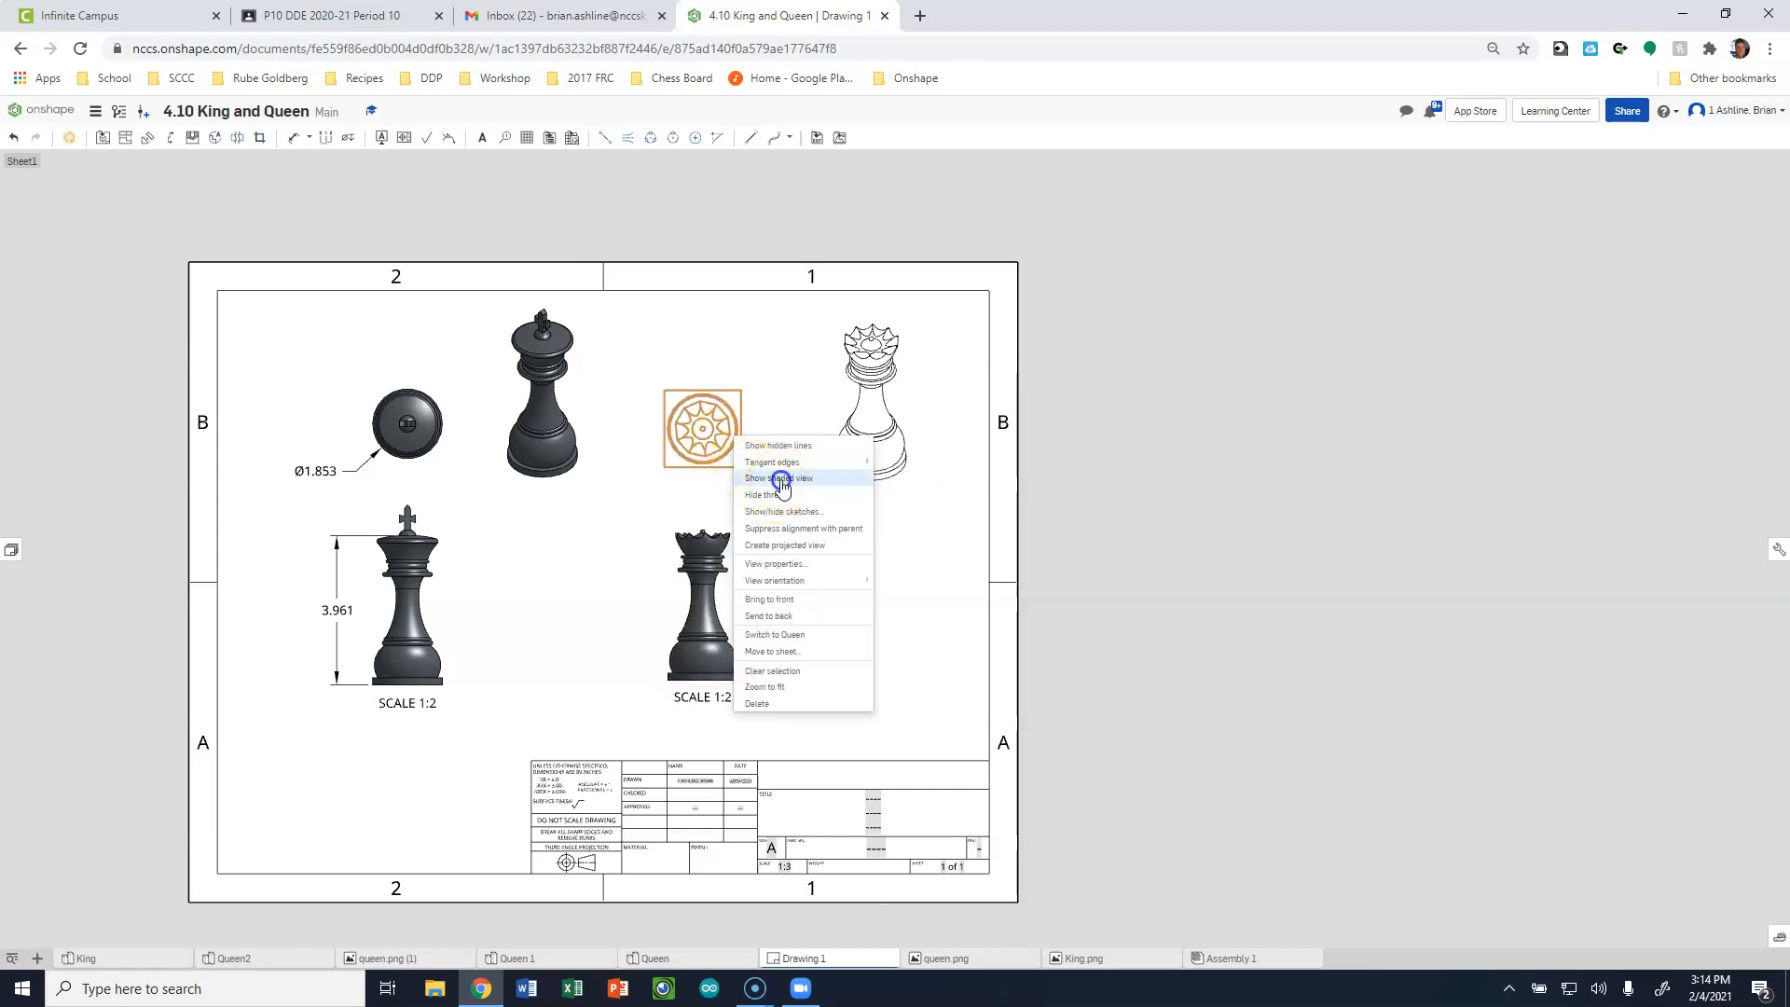
right_click(887, 469)
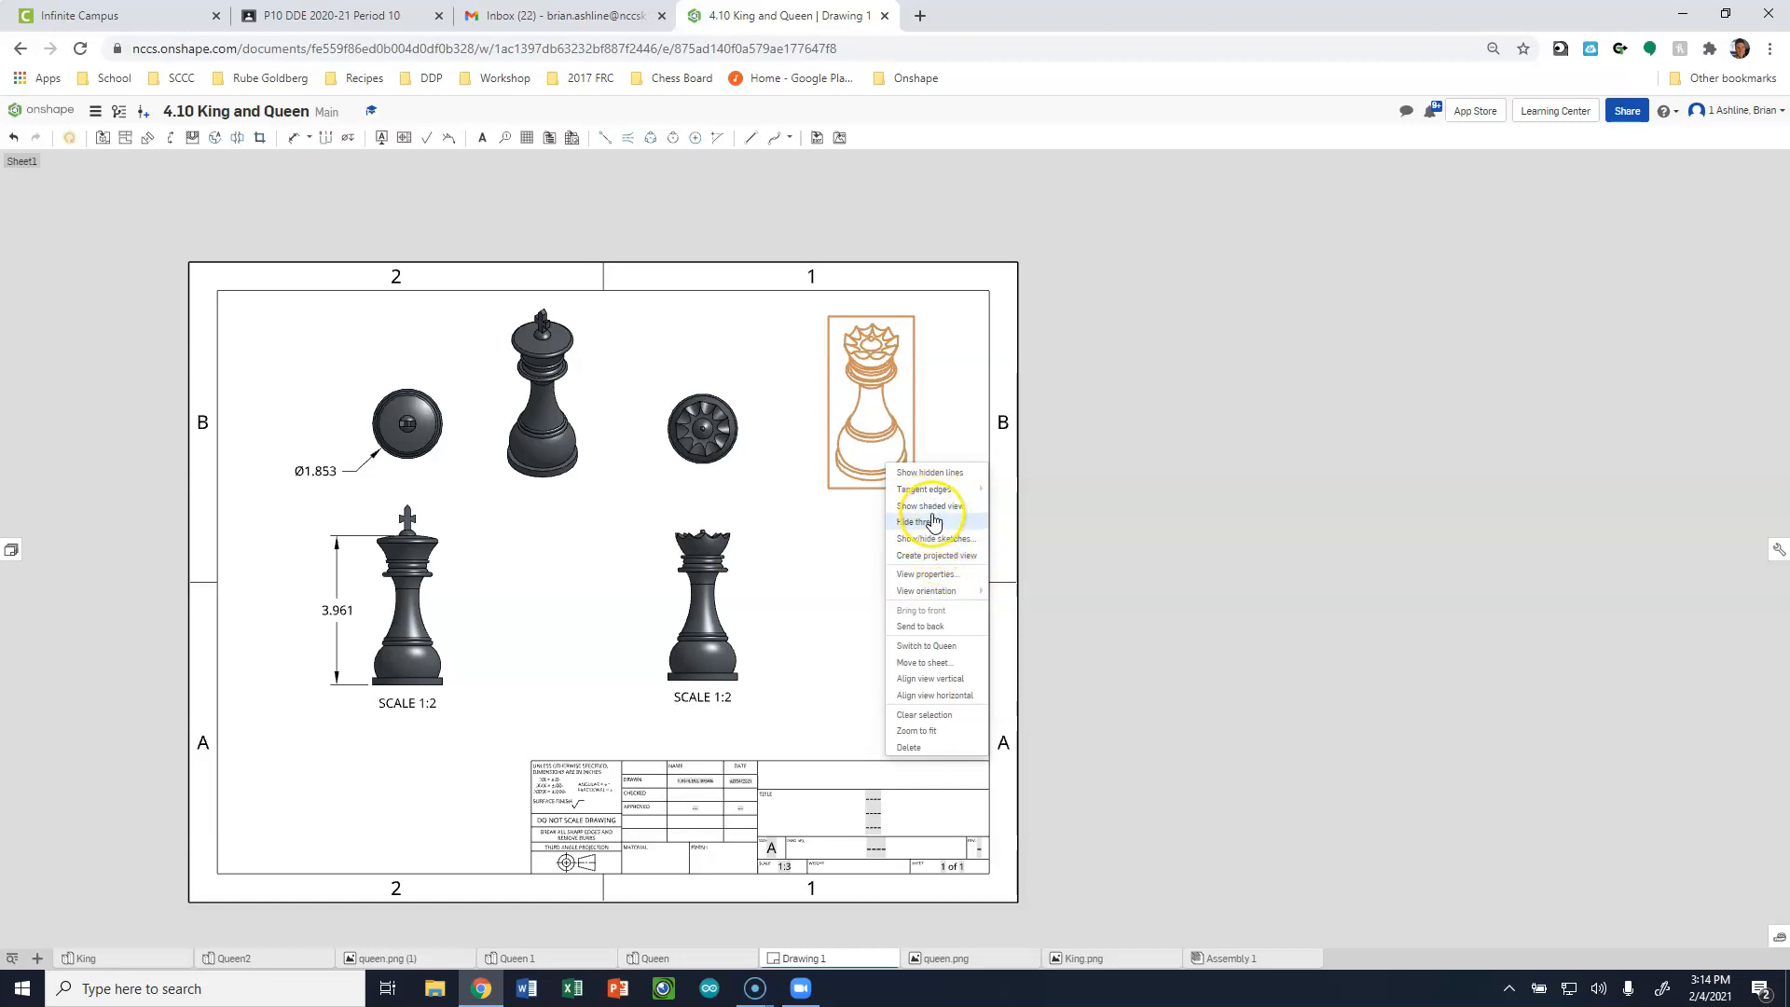
click(935, 513)
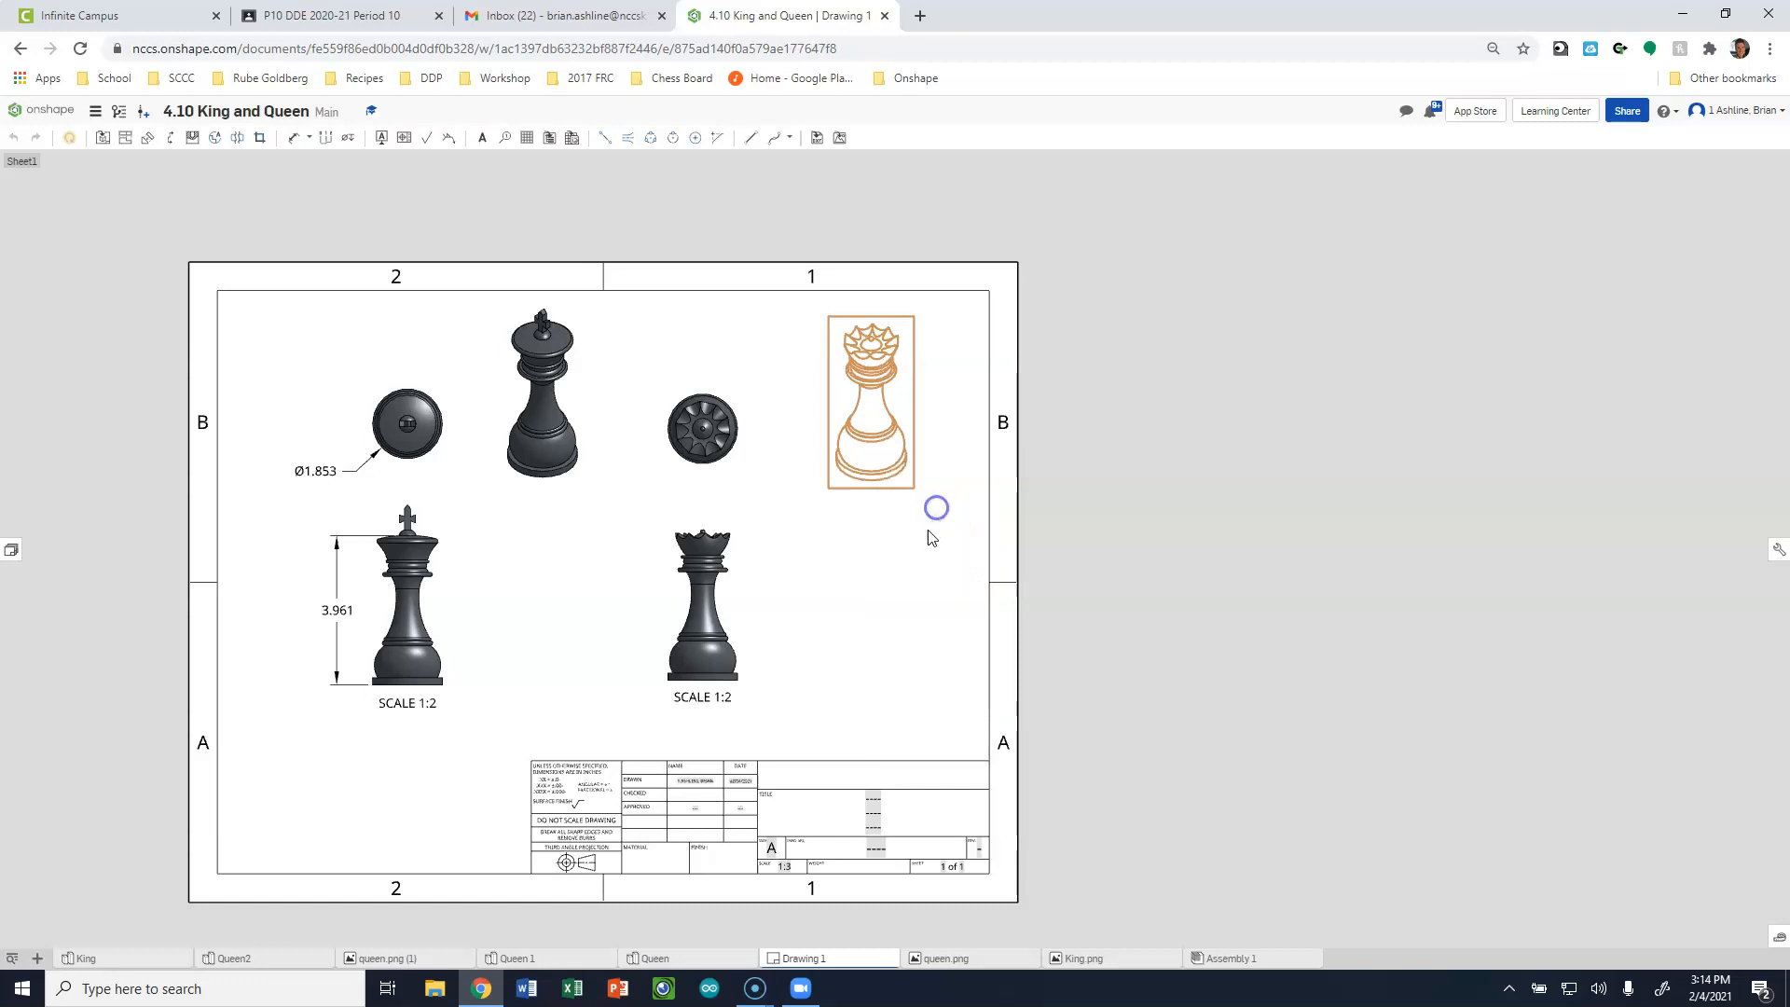
Dimension the queen's overall height in the front view, from the base's bottom edge to the top of the ball, placing it beside the piece.
scroll(412, 600, up, 5)
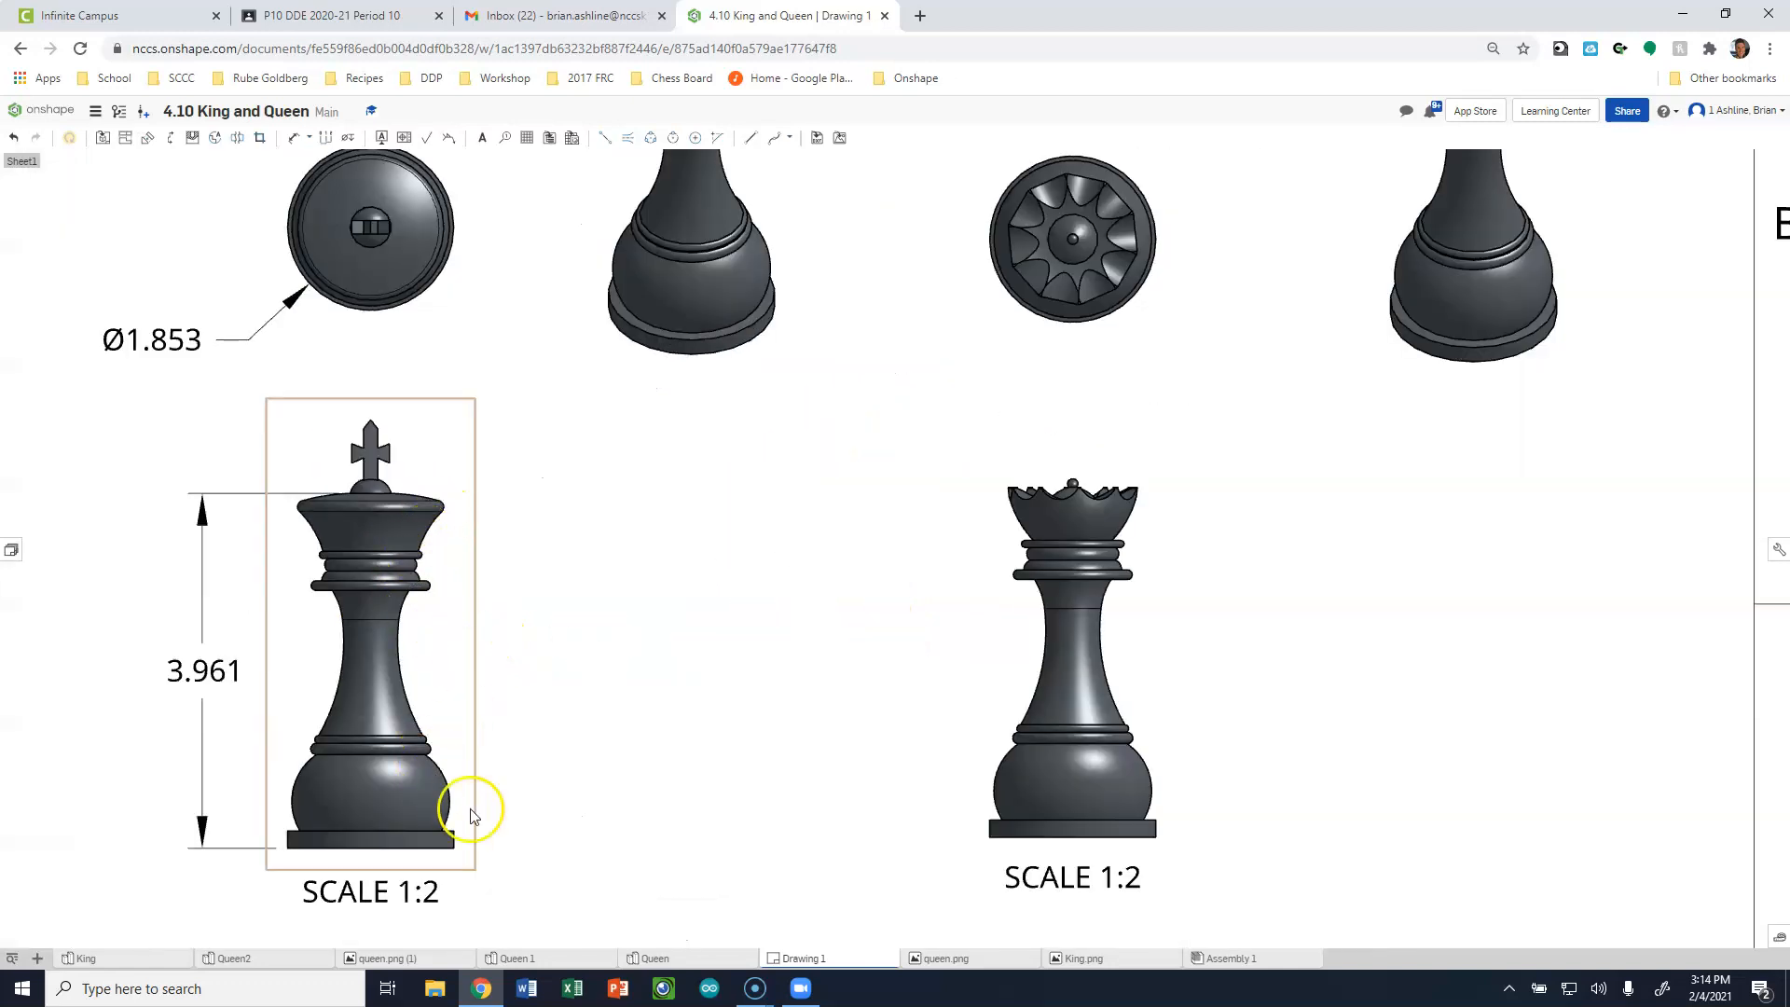
scroll(680, 615, down, 3)
scroll(700, 597, down, 1)
scroll(879, 736, up, 3)
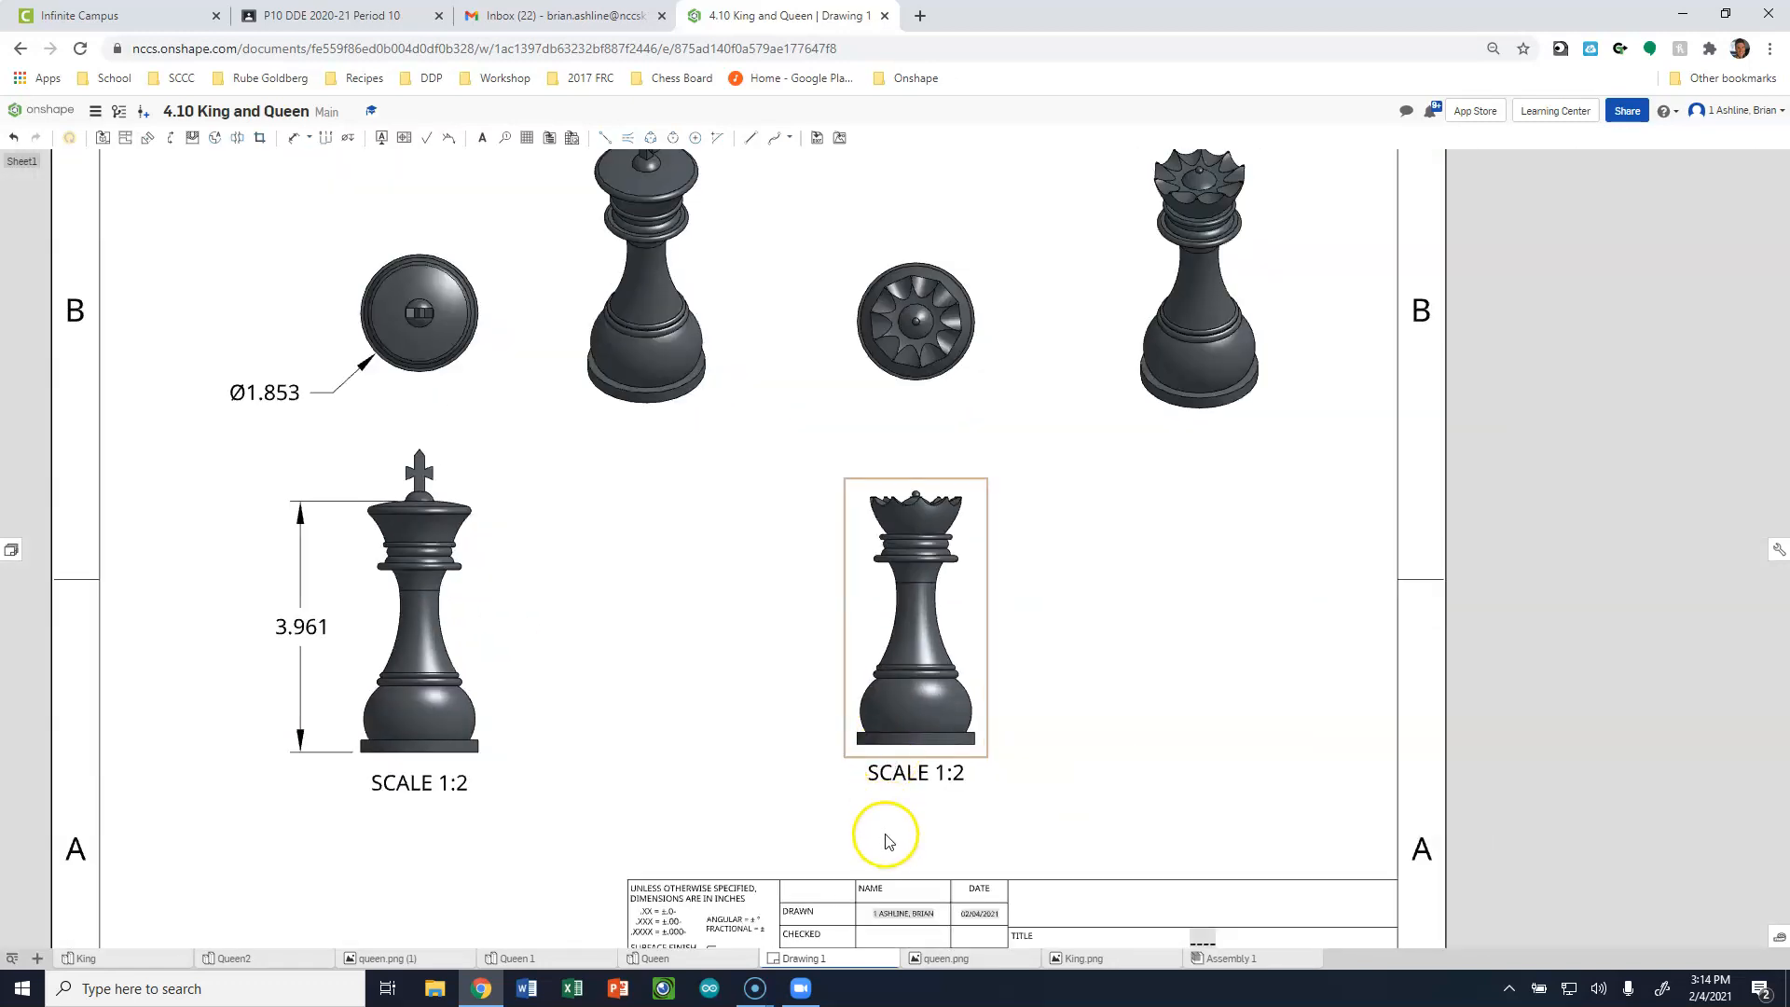
key(d)
click(888, 726)
scroll(912, 411, up, 6)
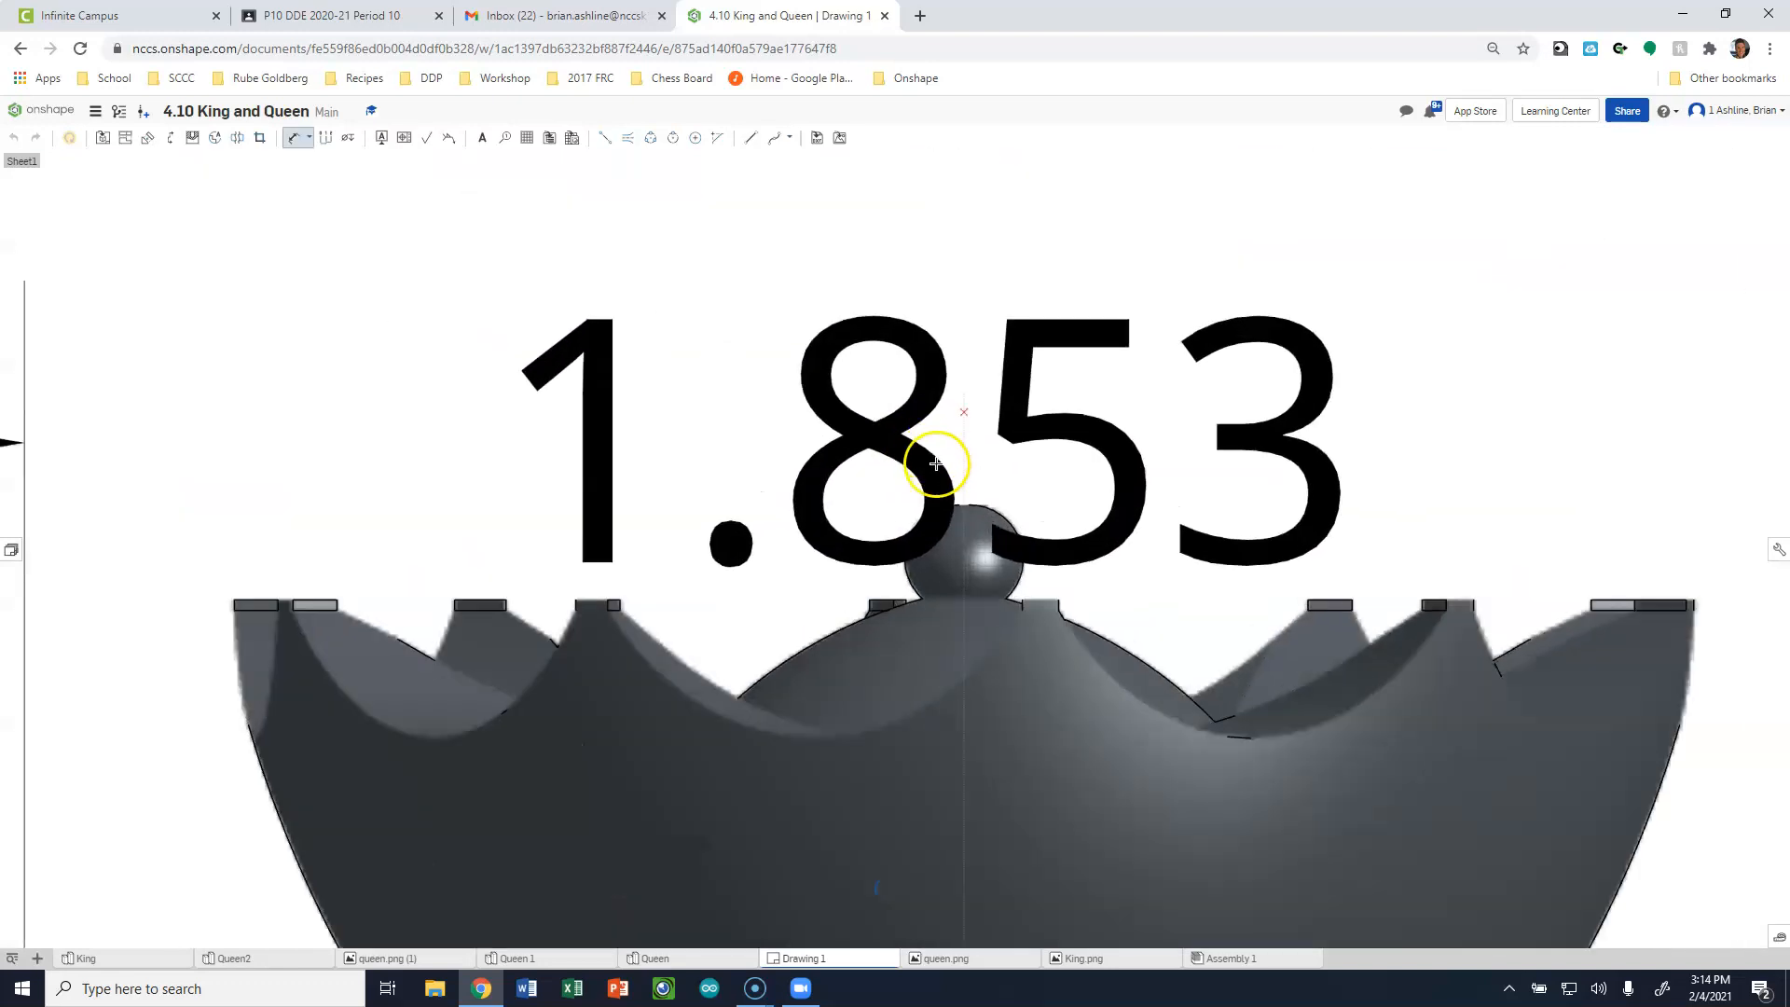
click(965, 503)
scroll(927, 447, down, 6)
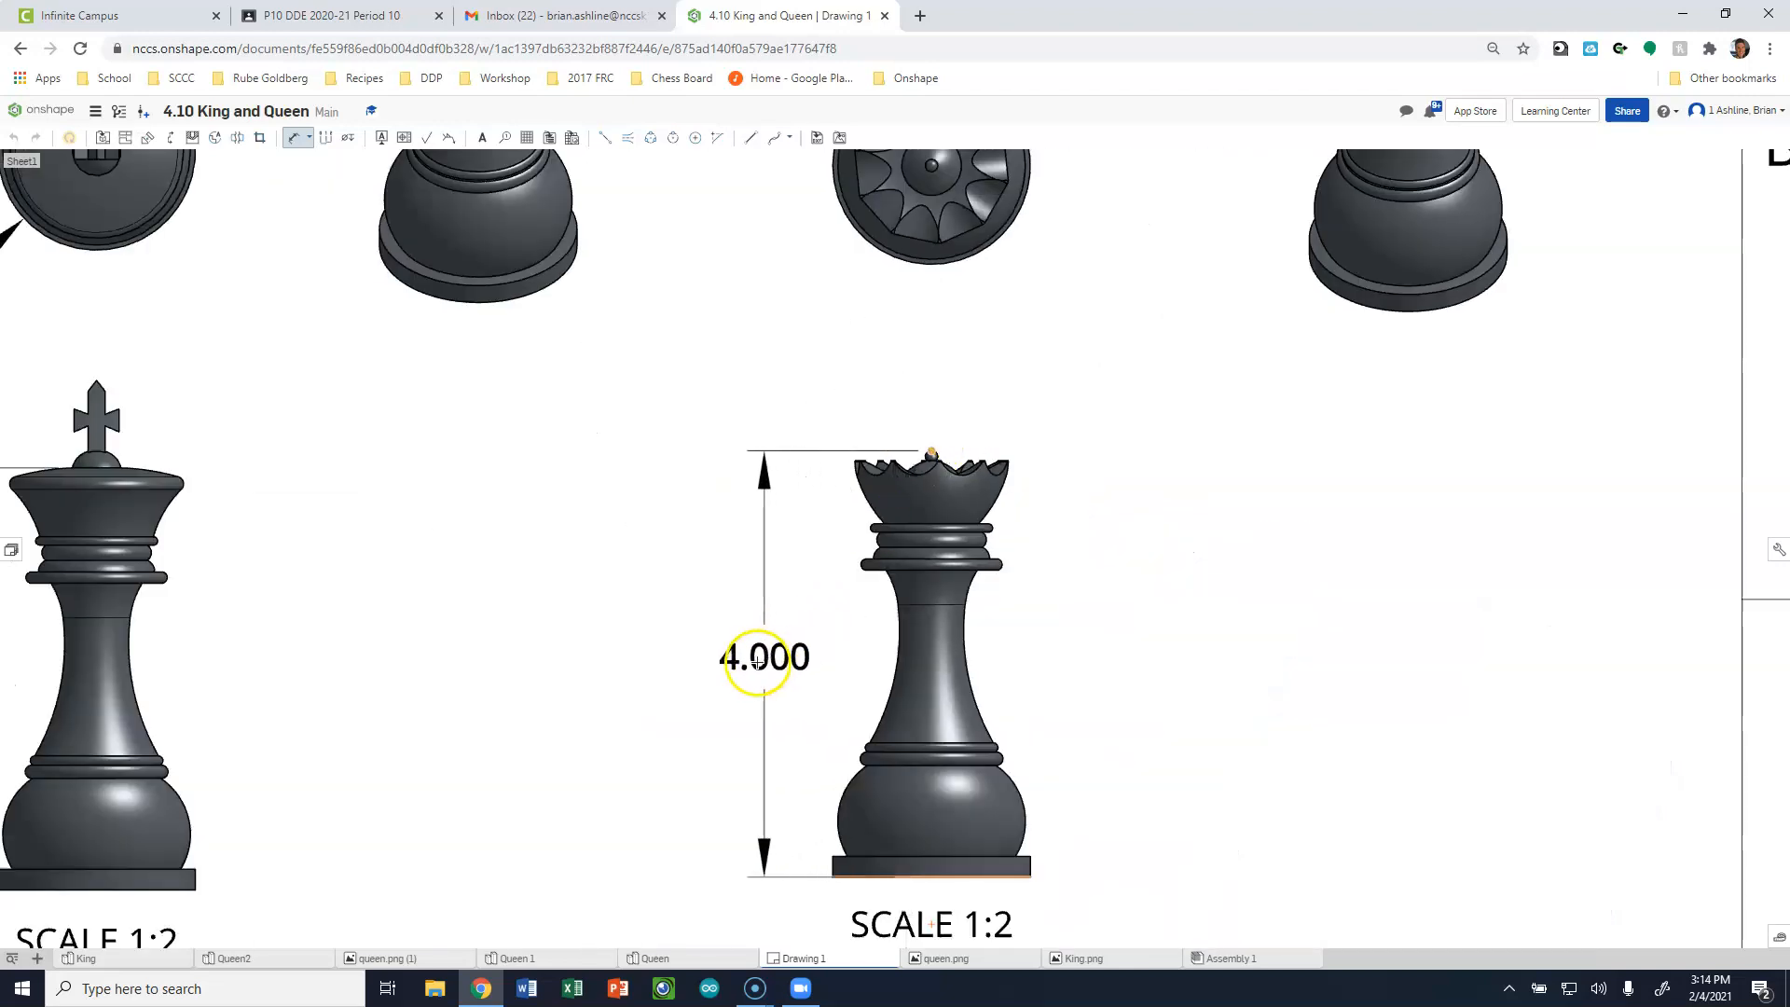
click(744, 662)
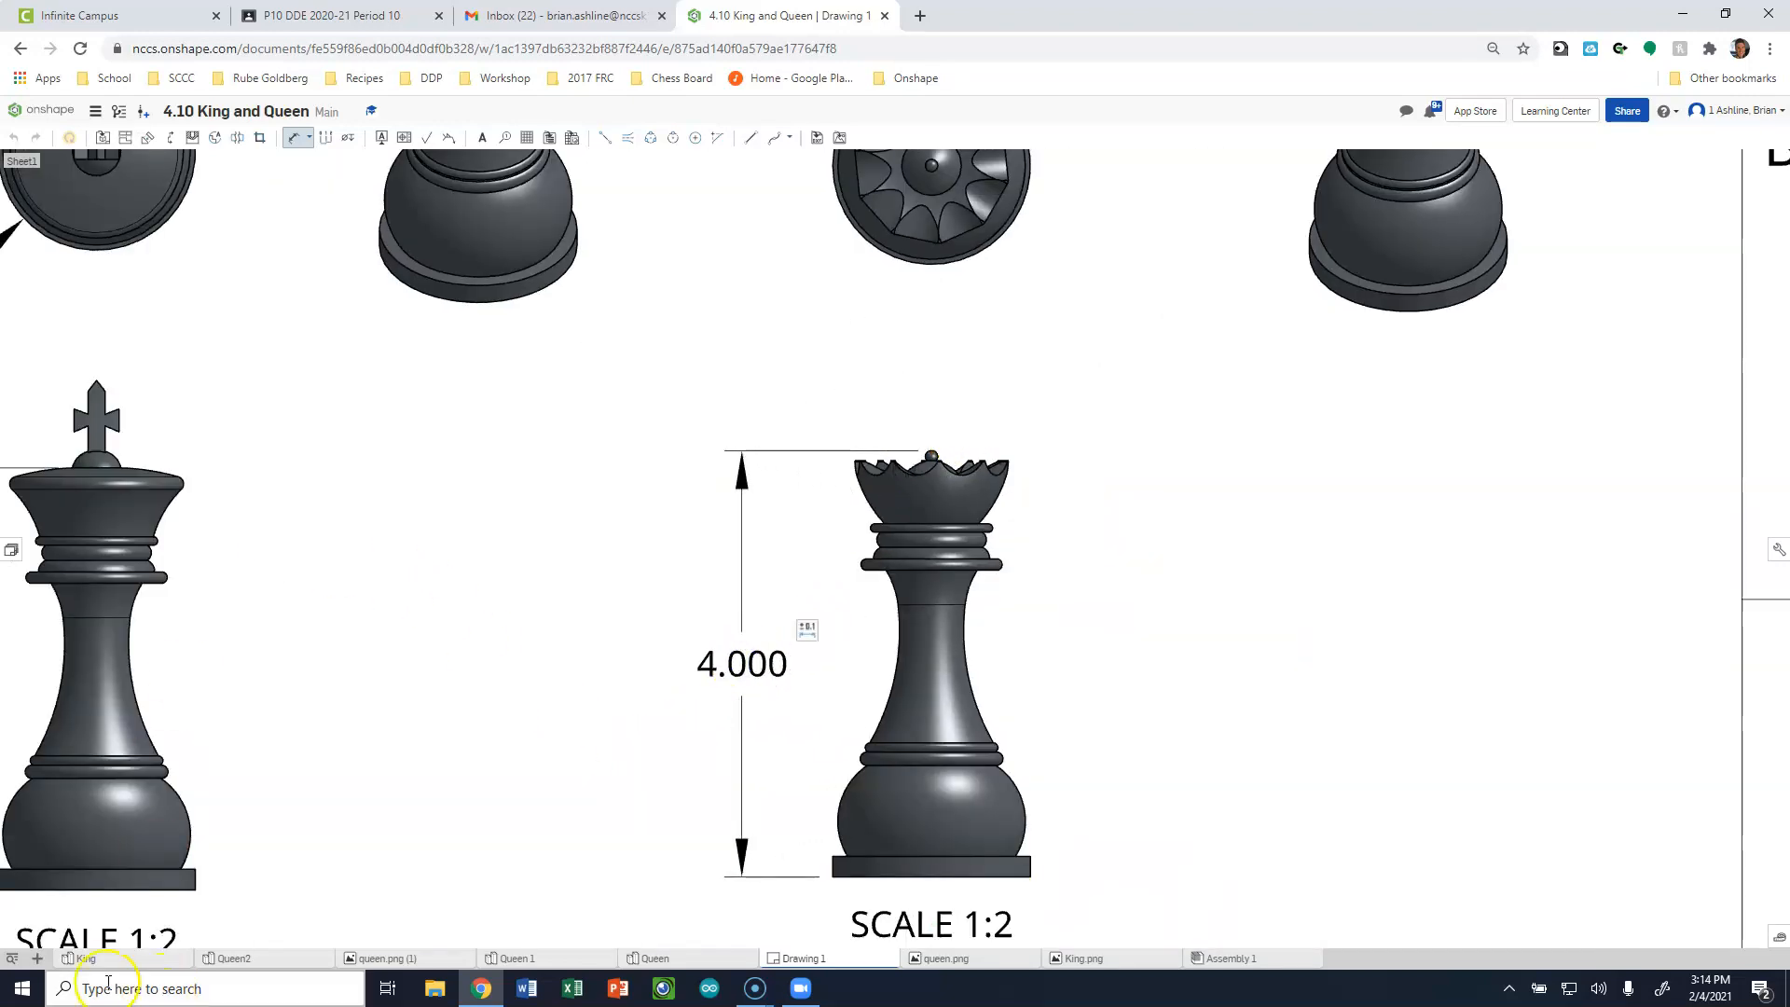
Dimension the outer diameter of the base circle in the queen's top view, placing the label diagonally below the circle.
scroll(703, 607, down, 3)
scroll(823, 495, up, 5)
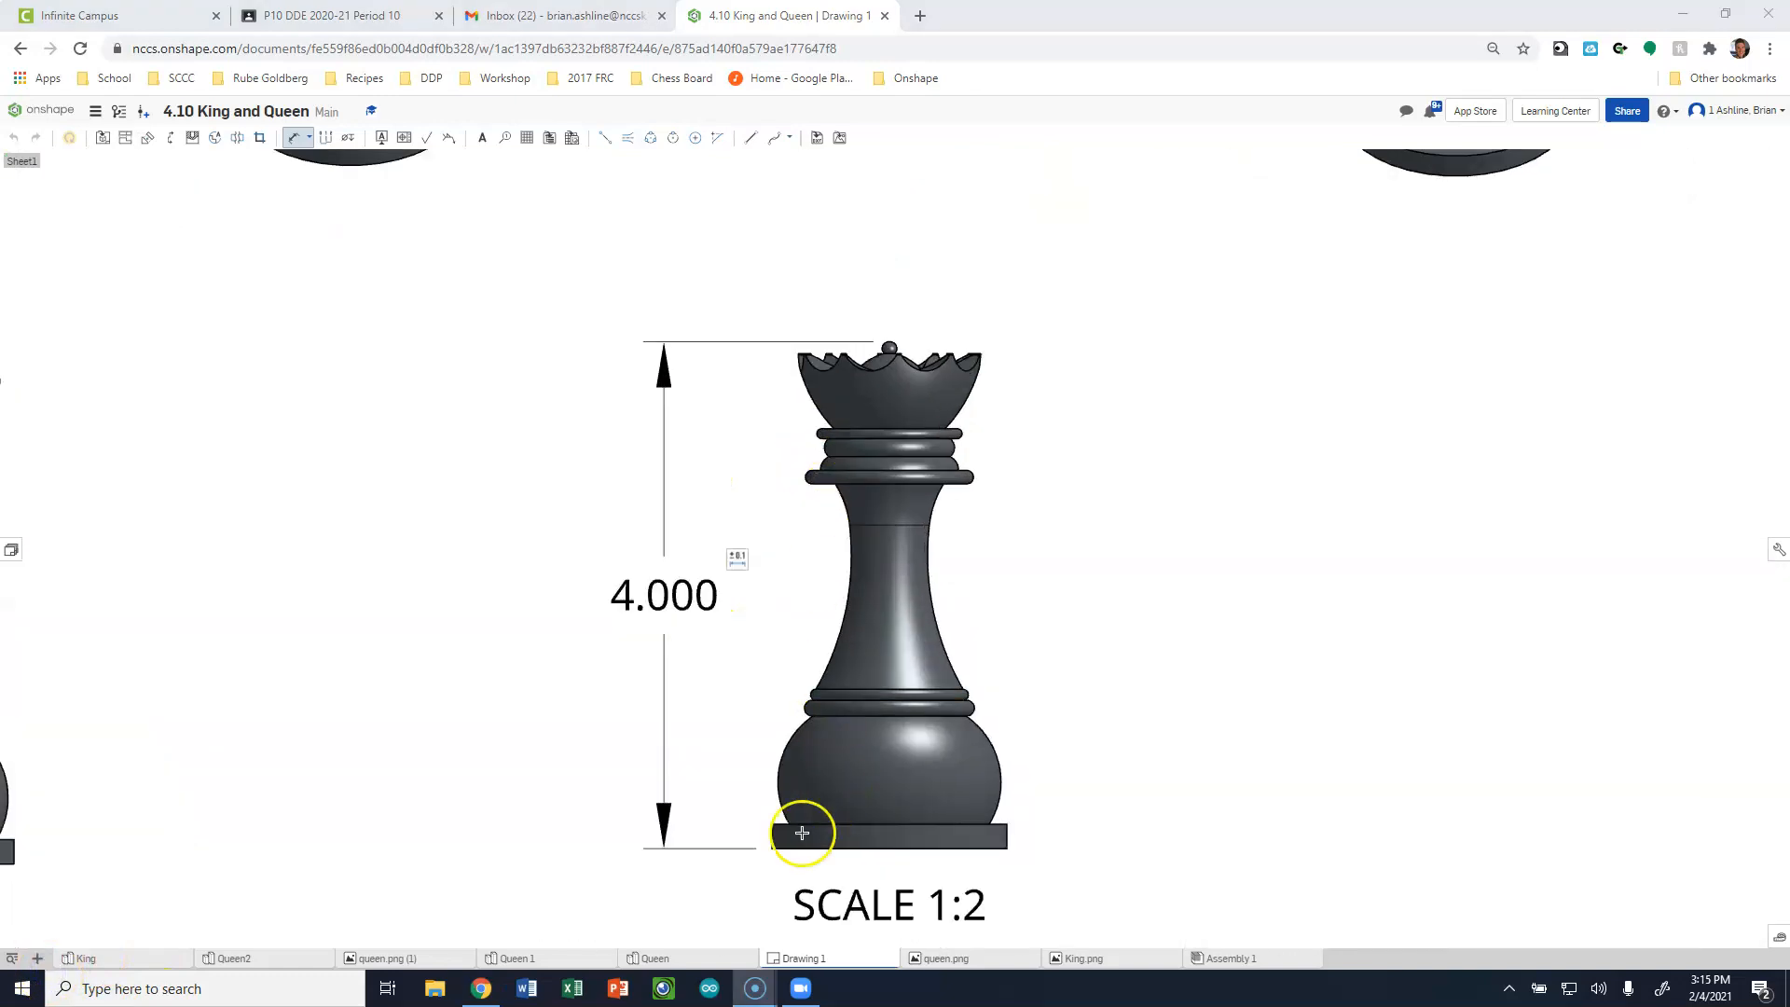
scroll(887, 344, up, 3)
scroll(890, 345, down, 1)
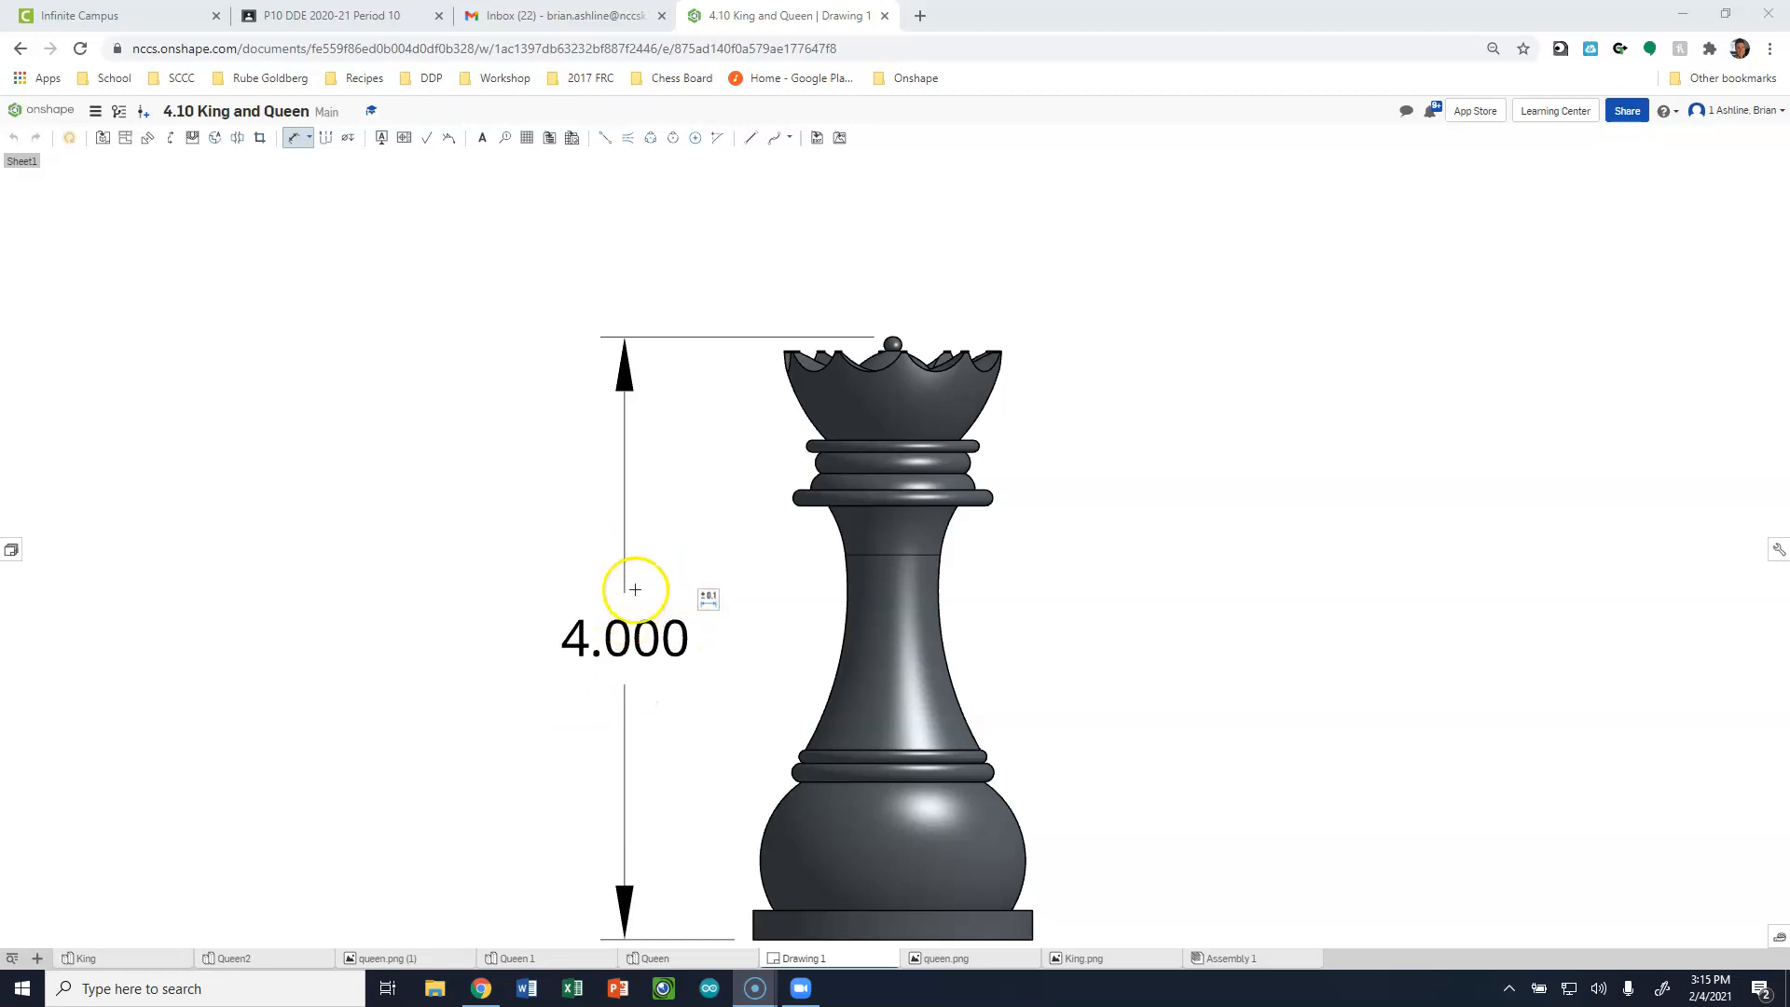
scroll(635, 589, down, 3)
scroll(762, 207, up, 3)
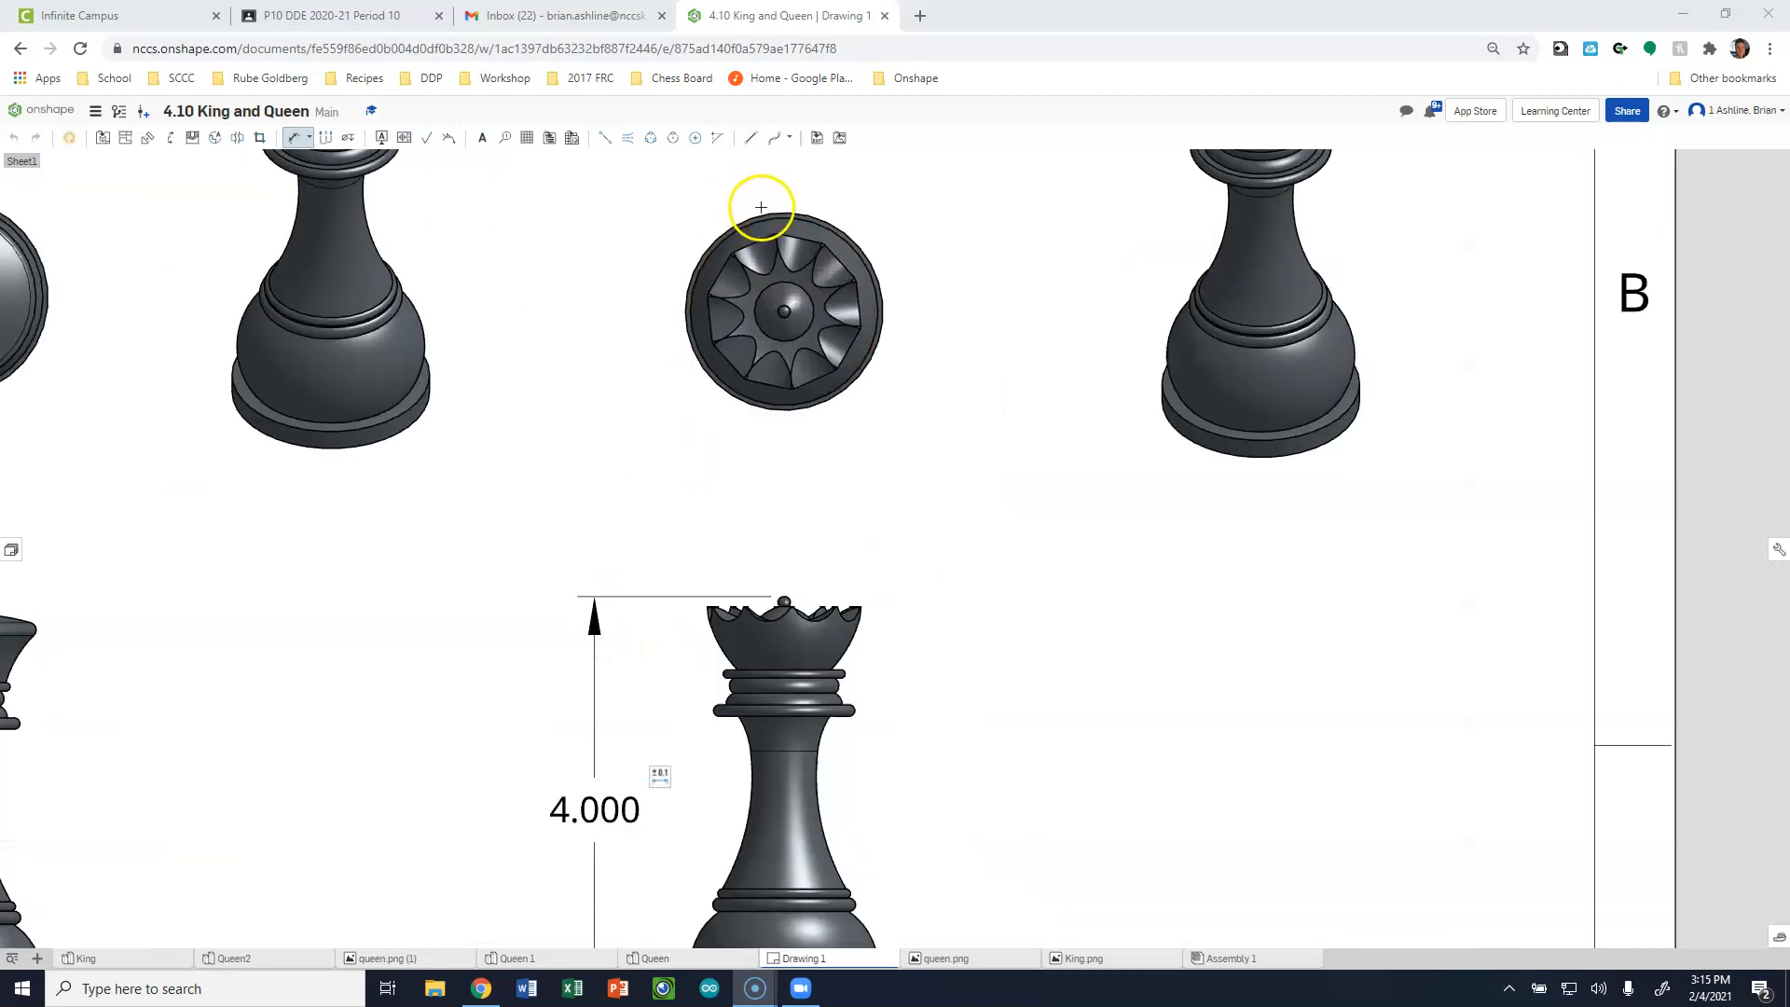
scroll(760, 242, up, 3)
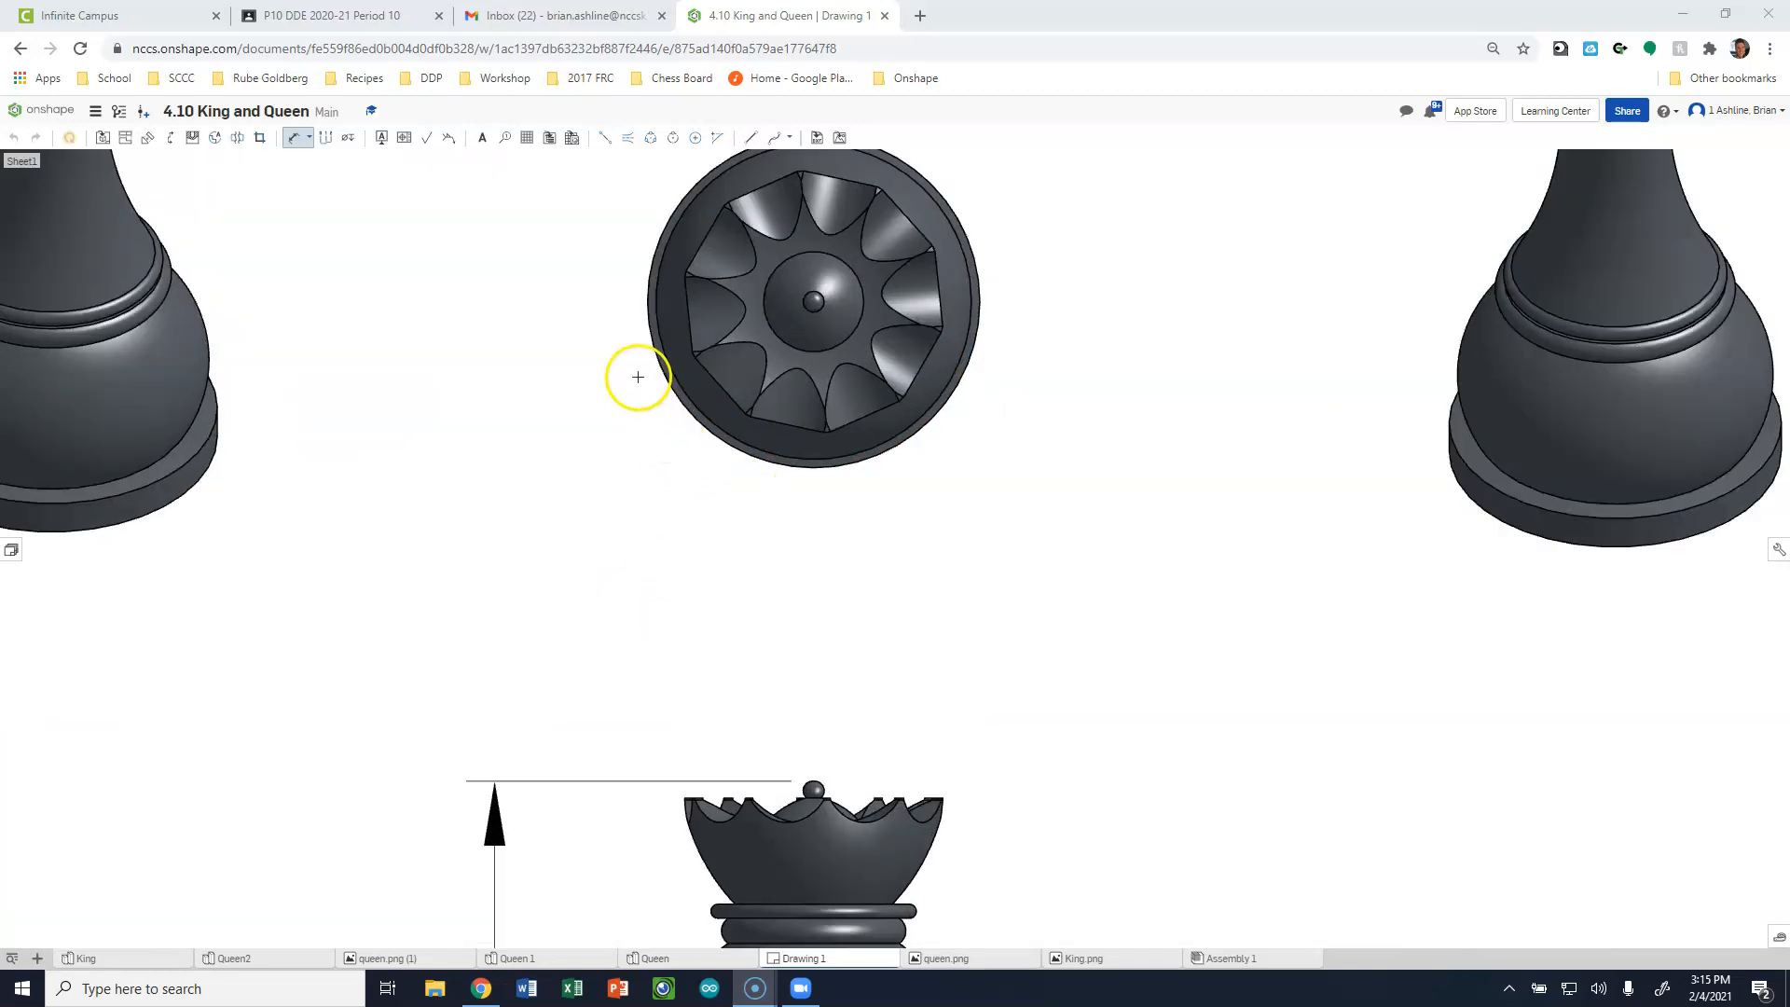
scroll(638, 377, up, 3)
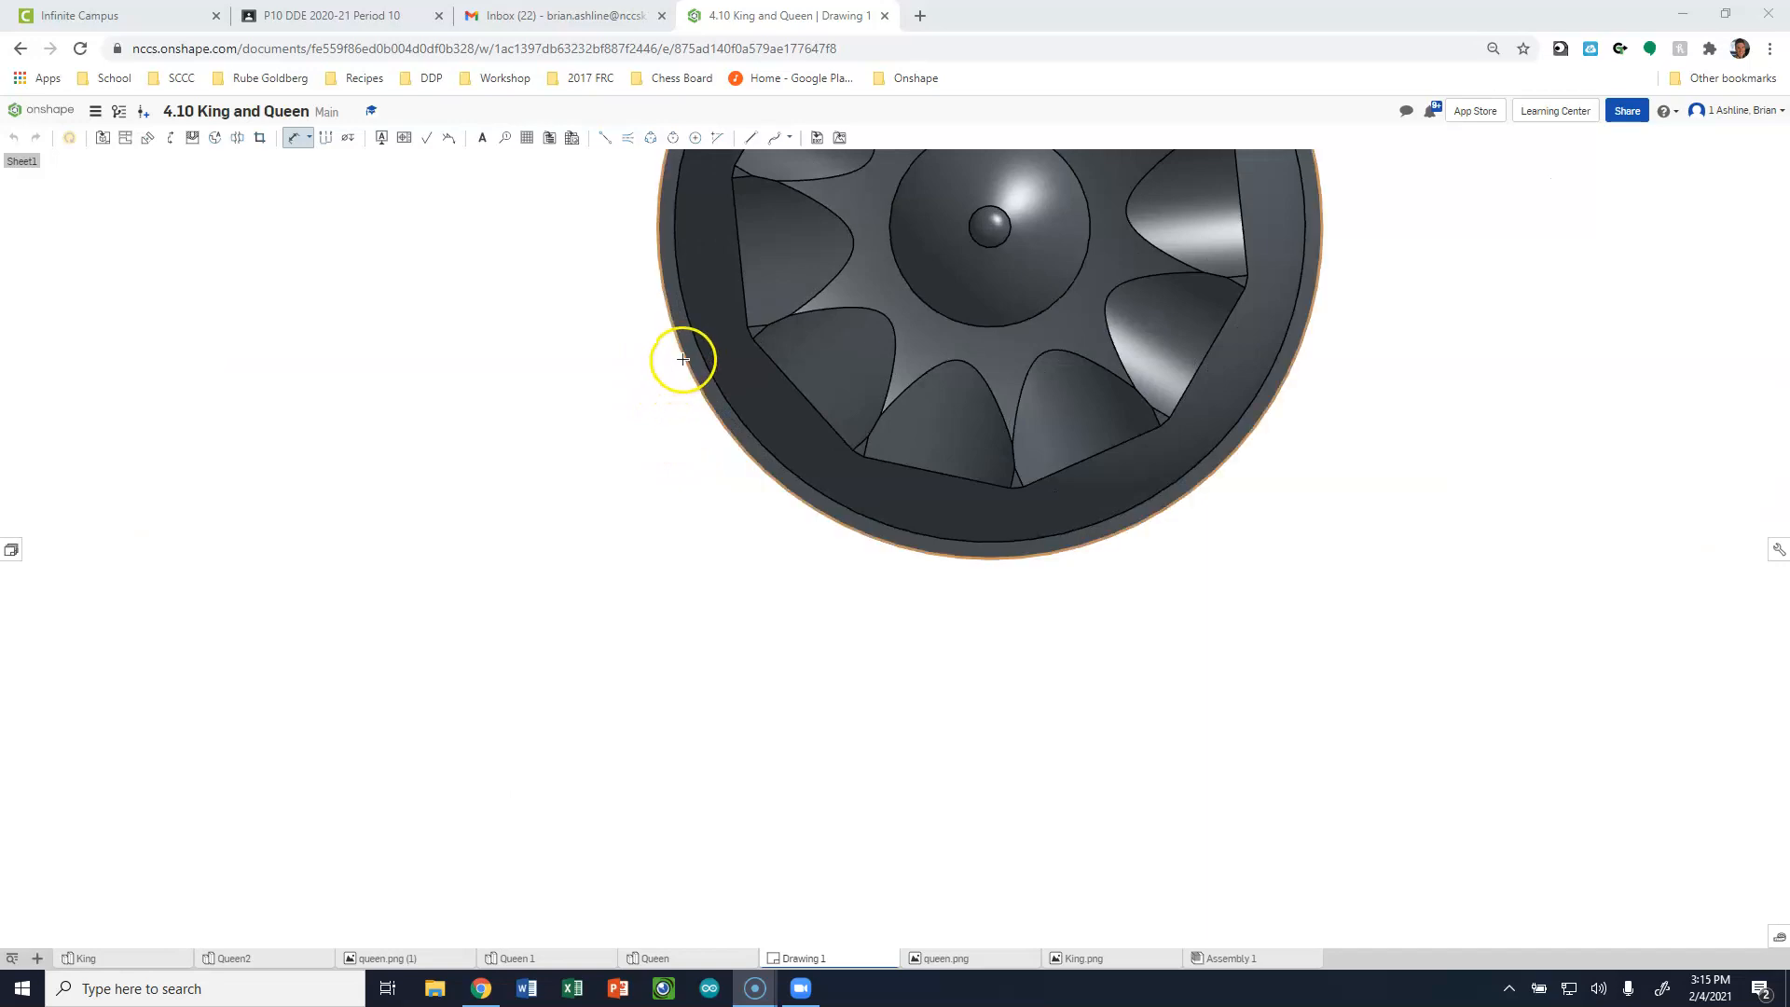
click(683, 359)
scroll(541, 563, down, 5)
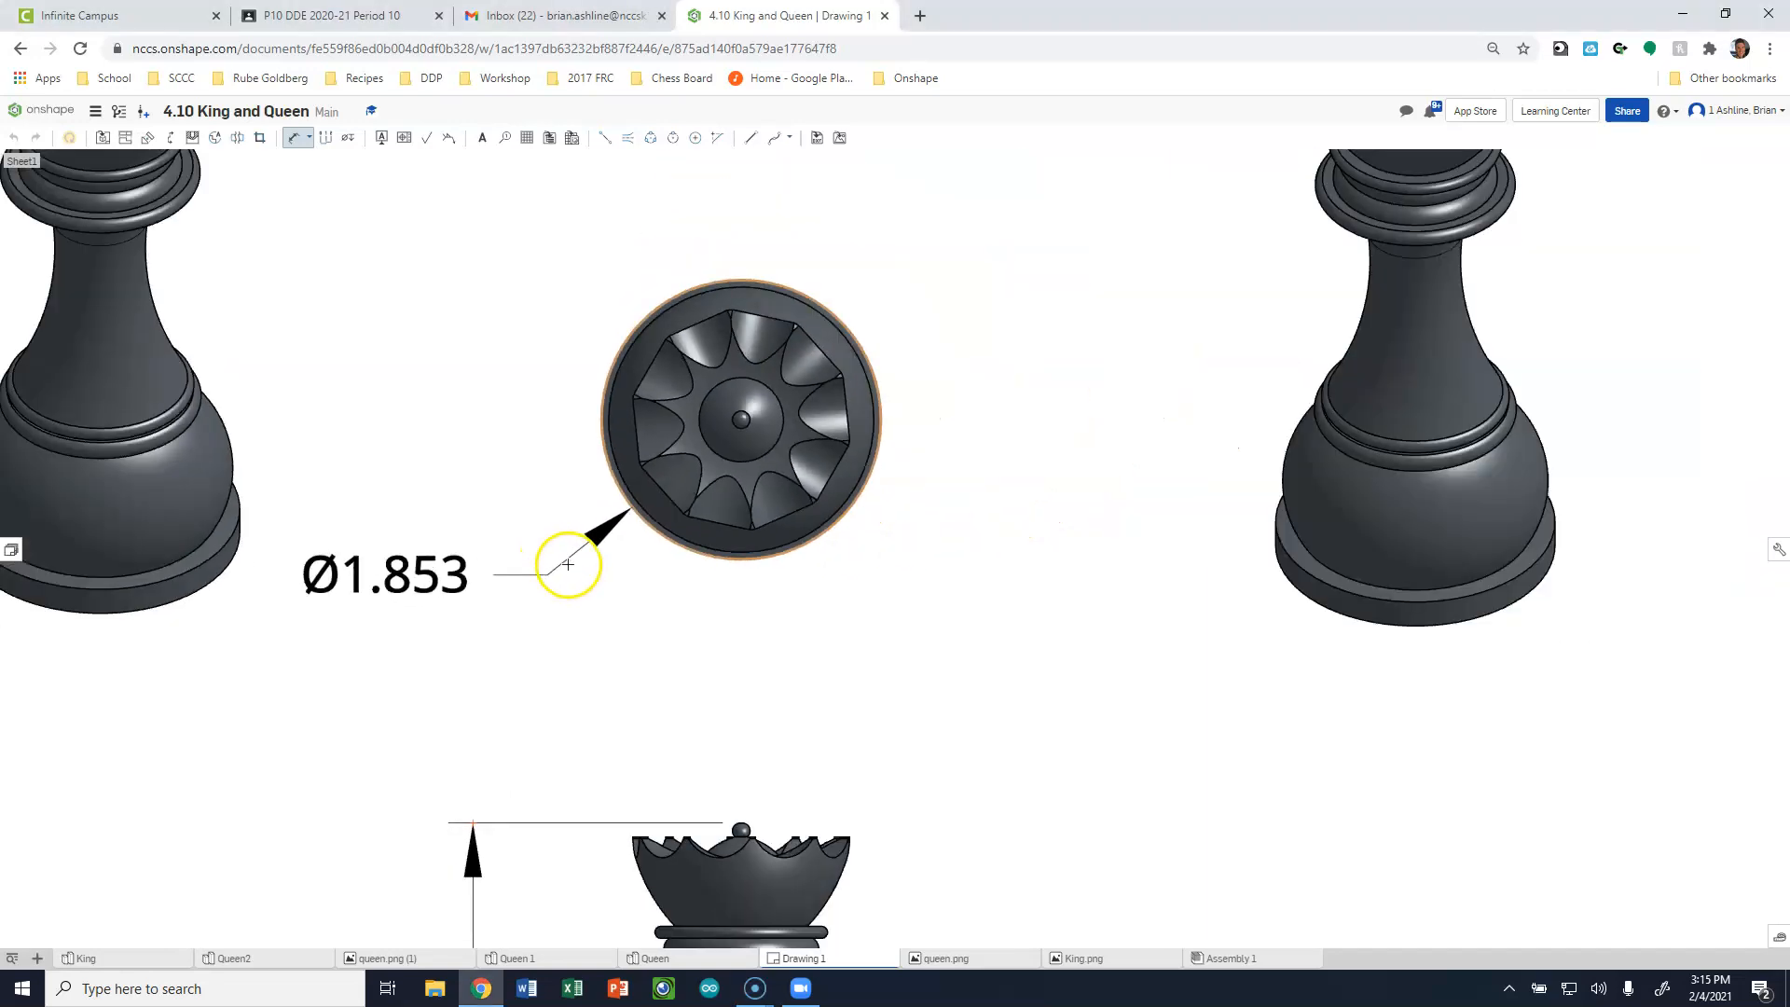
click(549, 648)
Shift the queen's front view slightly toward the king and move its height dimension clear of the piece.
scroll(705, 497, up, 3)
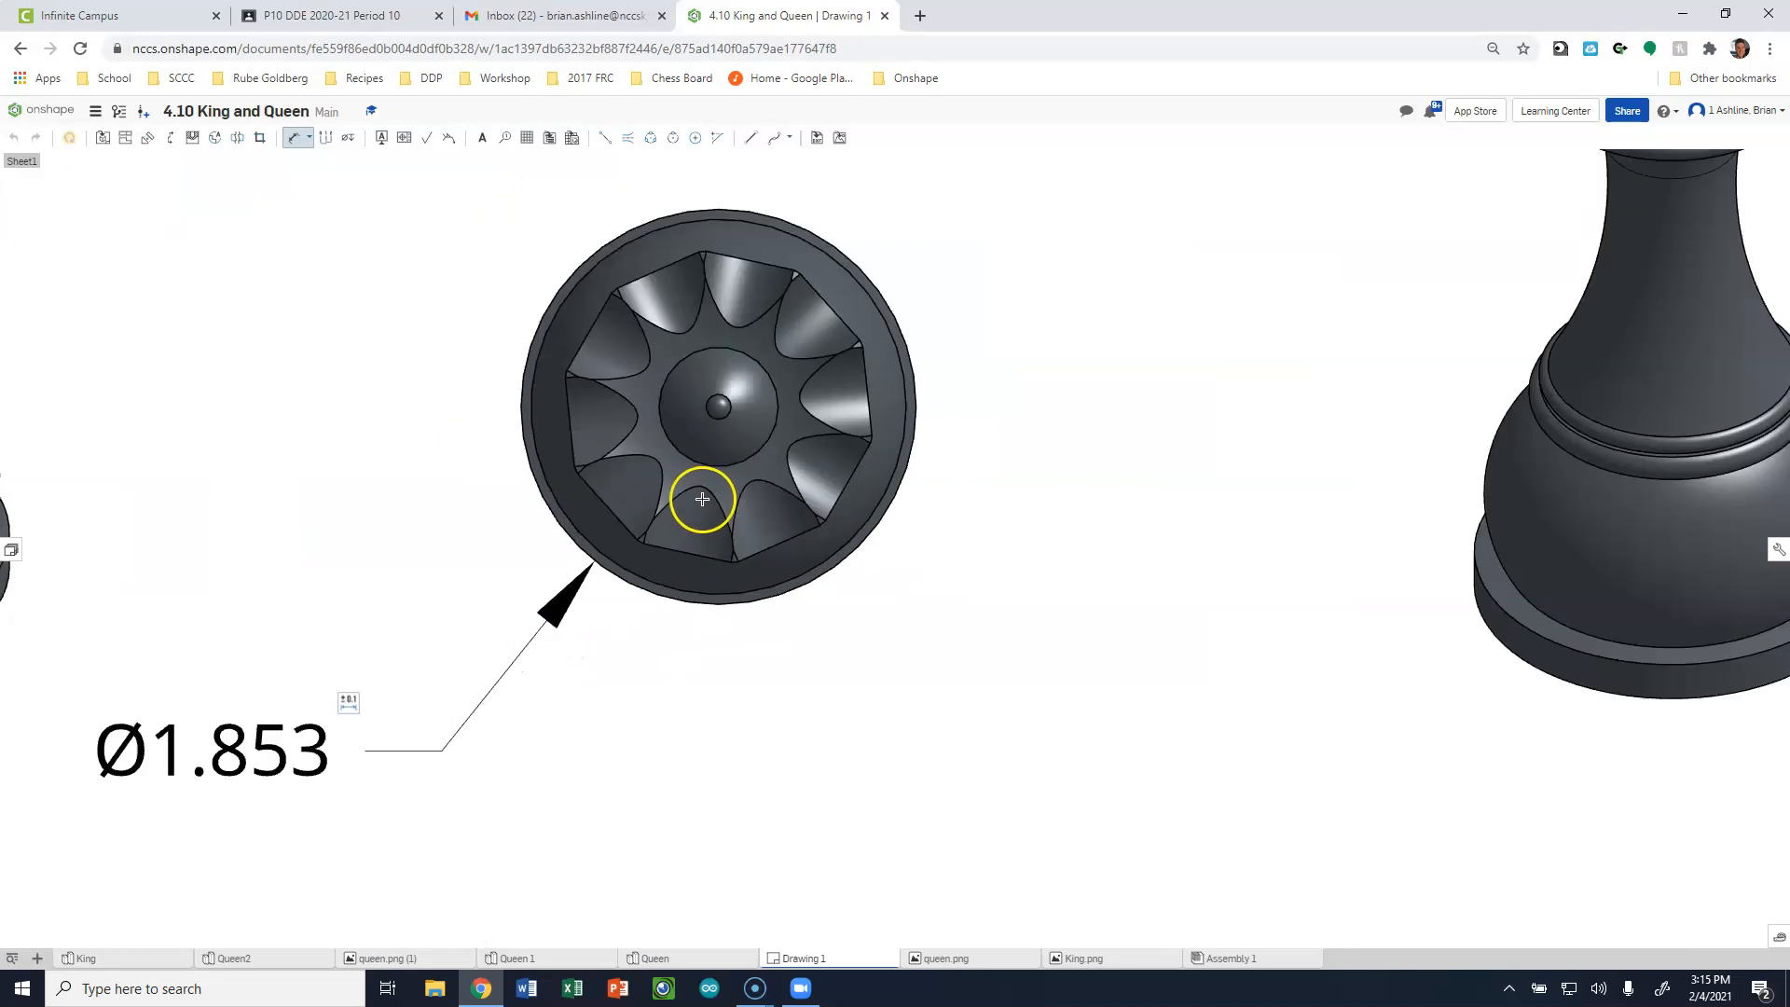
scroll(702, 500, down, 10)
scroll(527, 569, up, 3)
scroll(494, 536, up, 3)
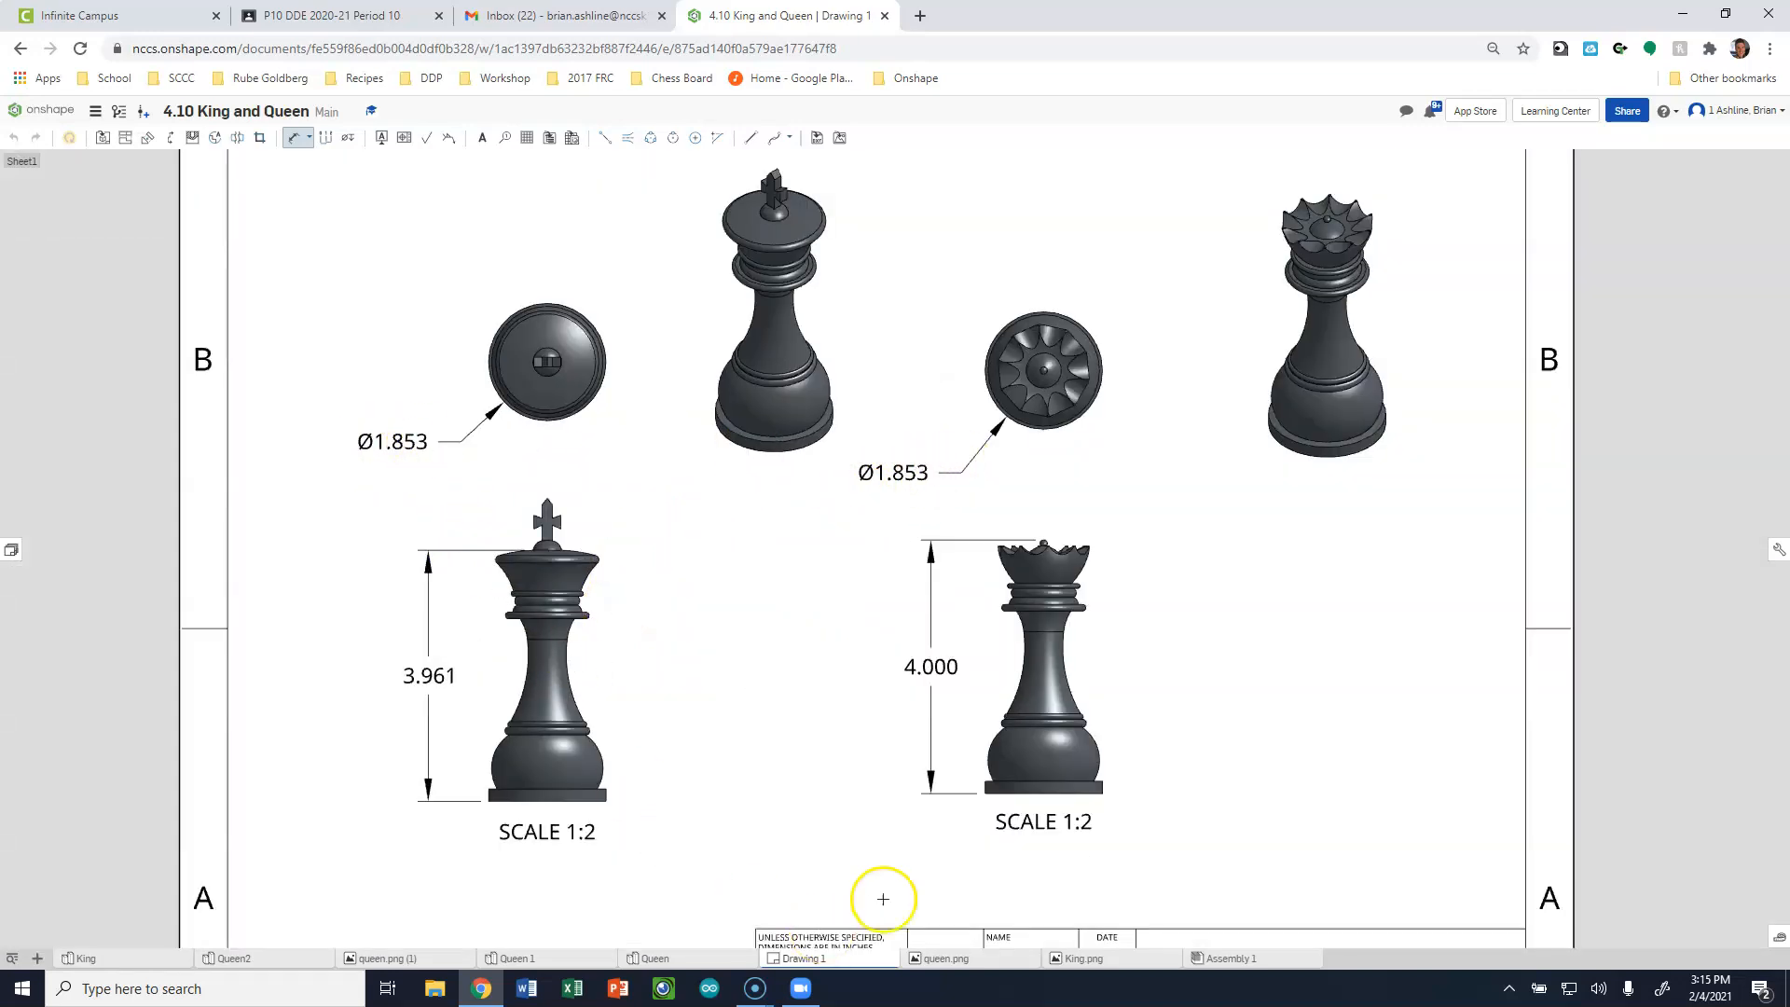
mouse_move(1029, 707)
mouse_down()
mouse_move(1028, 690)
mouse_move(1021, 705)
mouse_up()
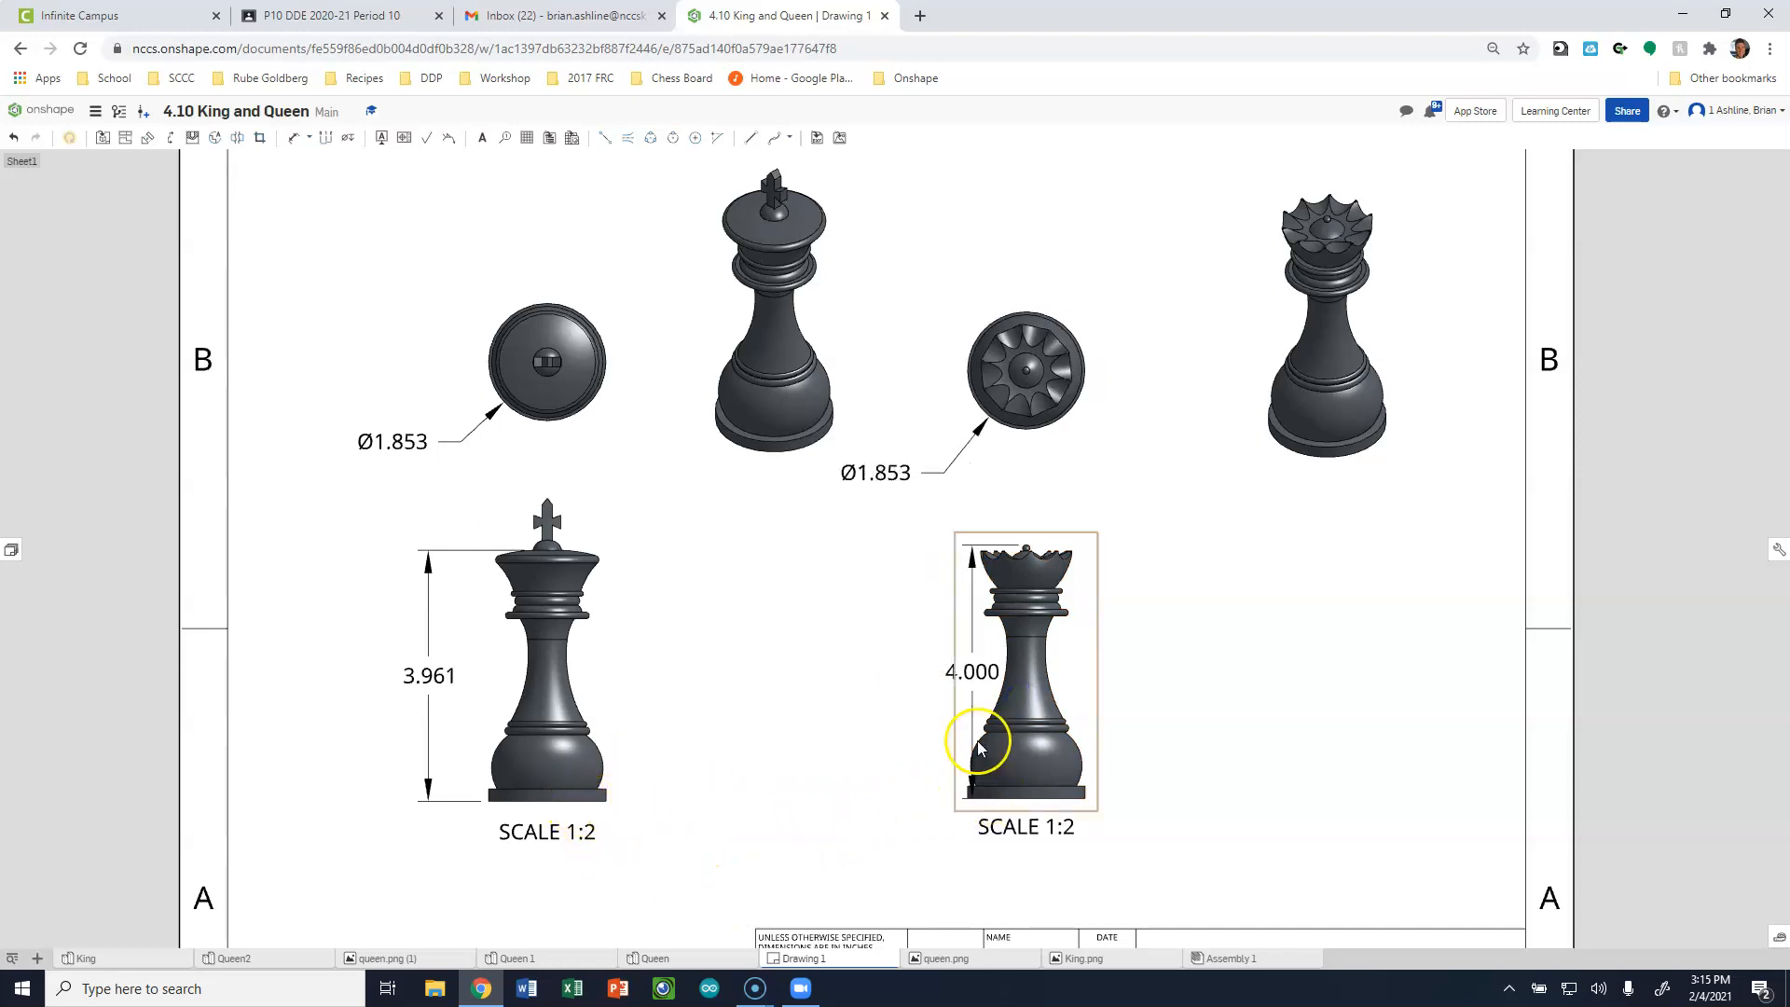
mouse_move(971, 671)
mouse_down()
mouse_move(884, 666)
mouse_move(904, 678)
mouse_up()
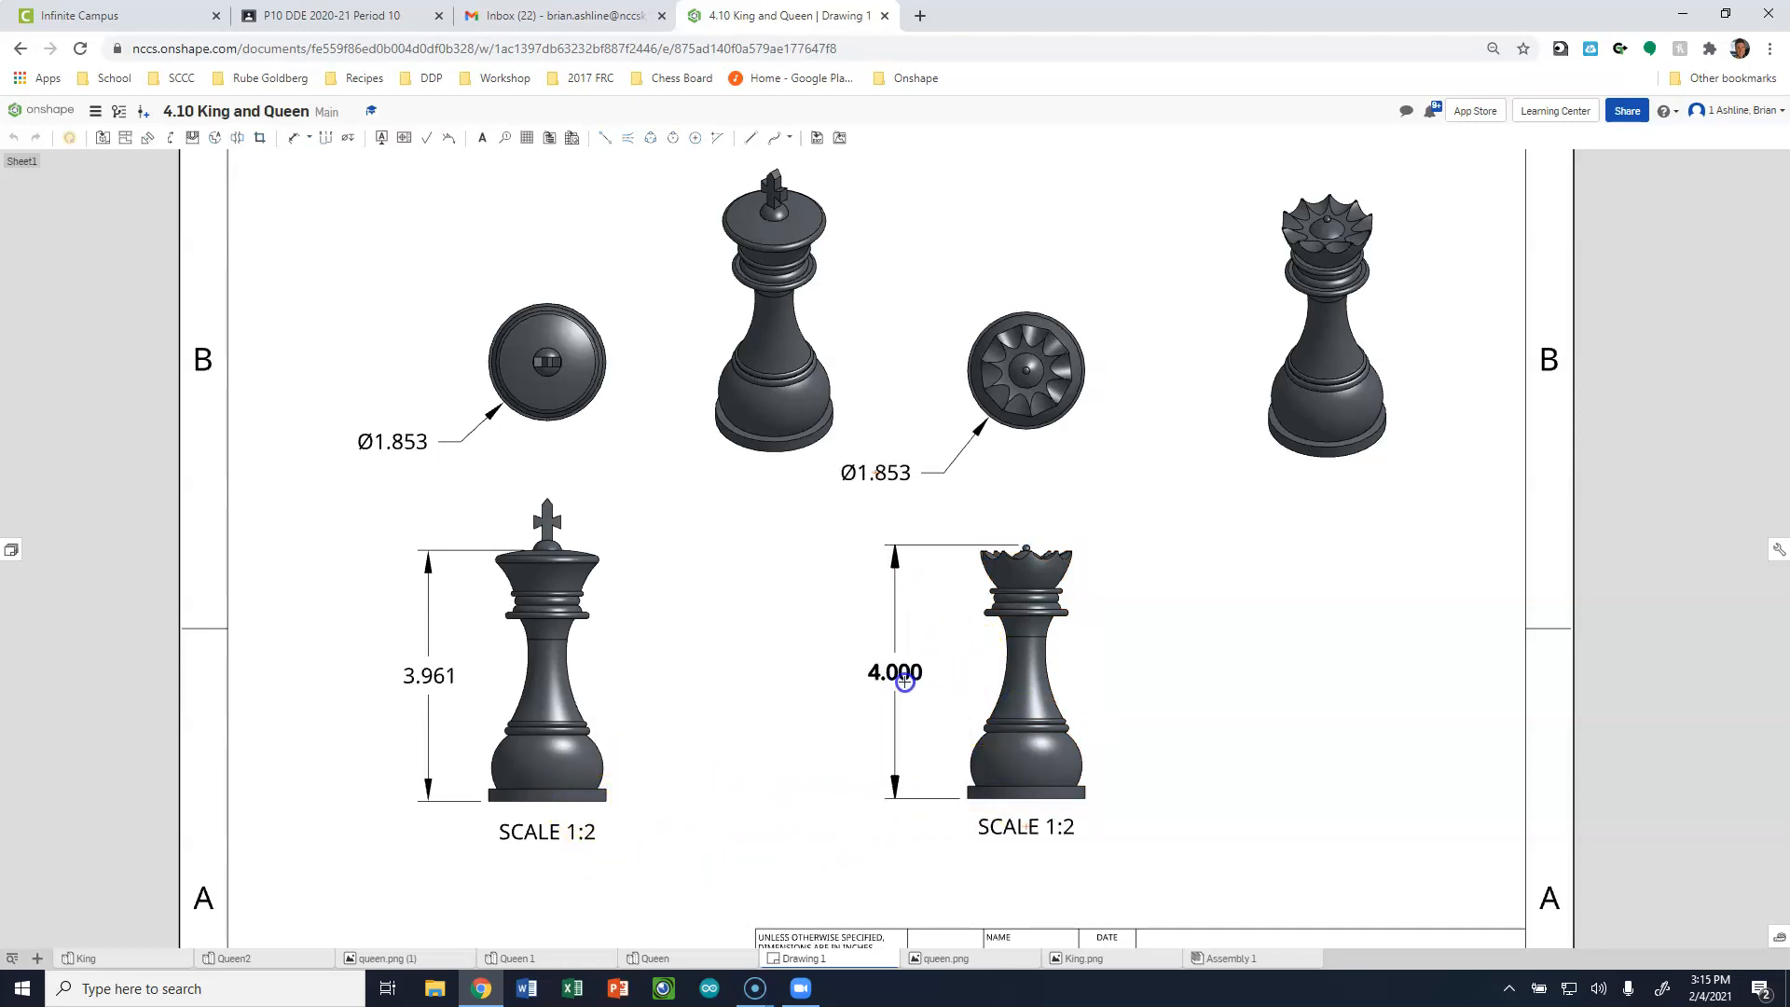
Move the queen's and king's isometric views closer to their respective top views.
scroll(1133, 495, down, 2)
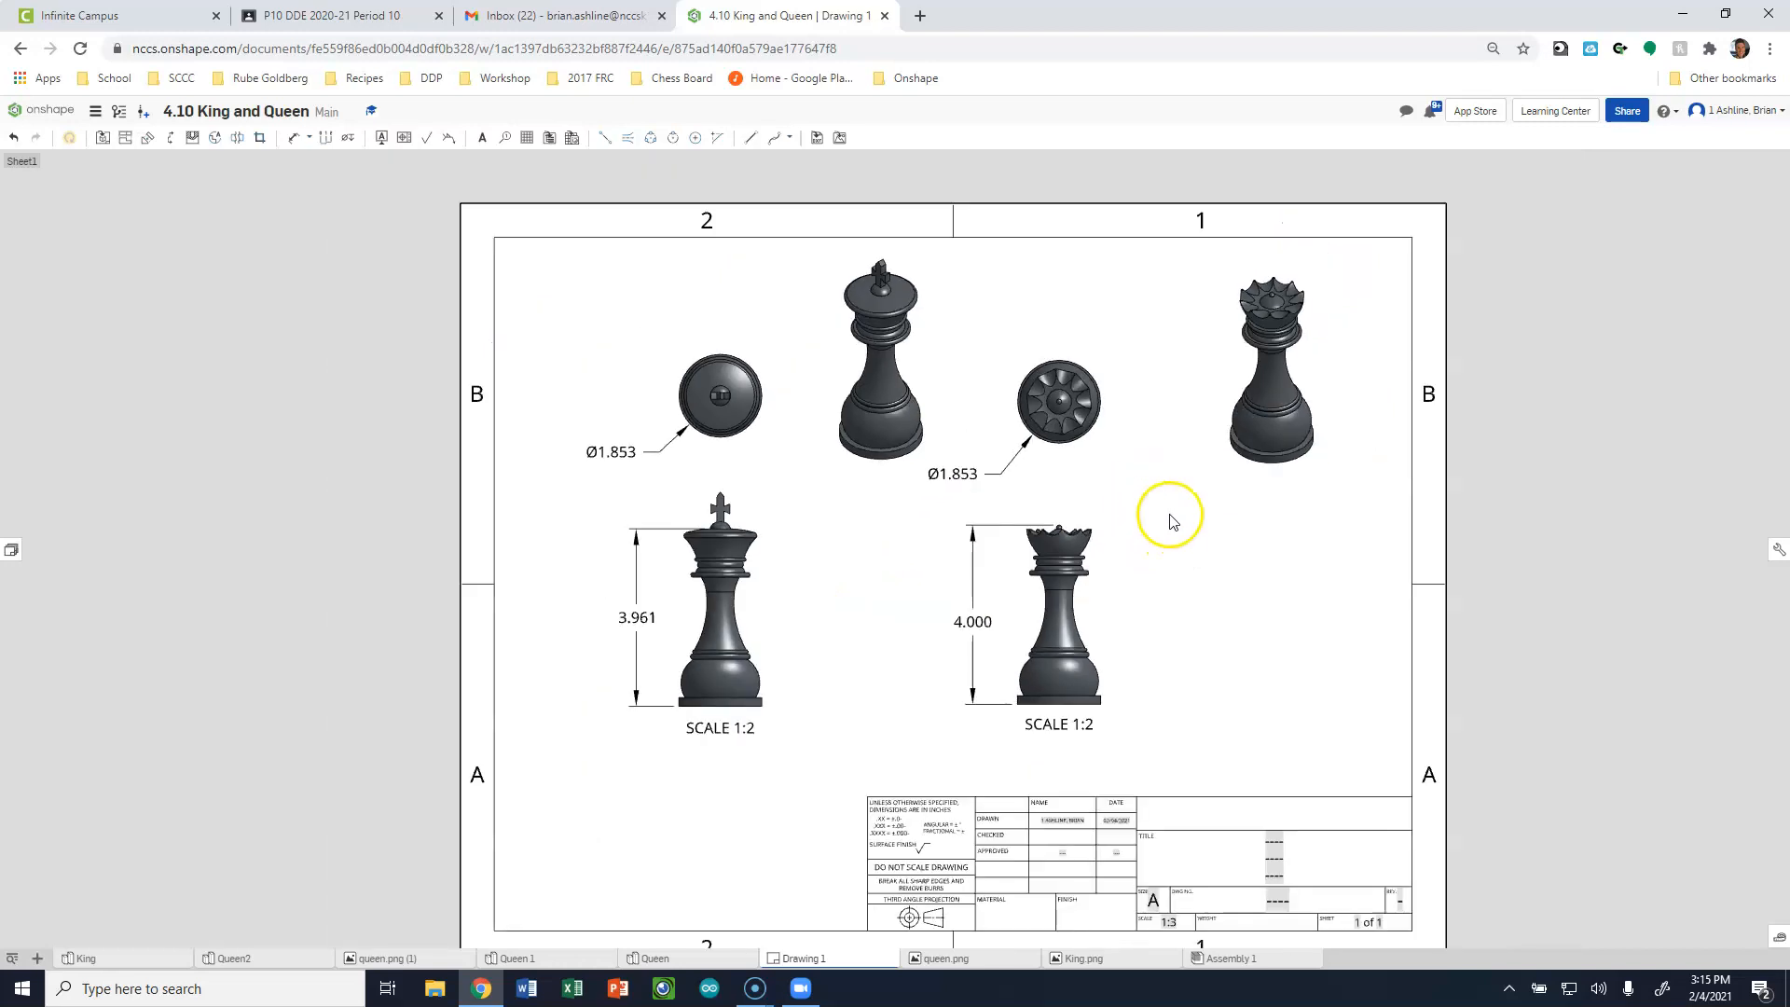
drag(1247, 388, 1171, 365)
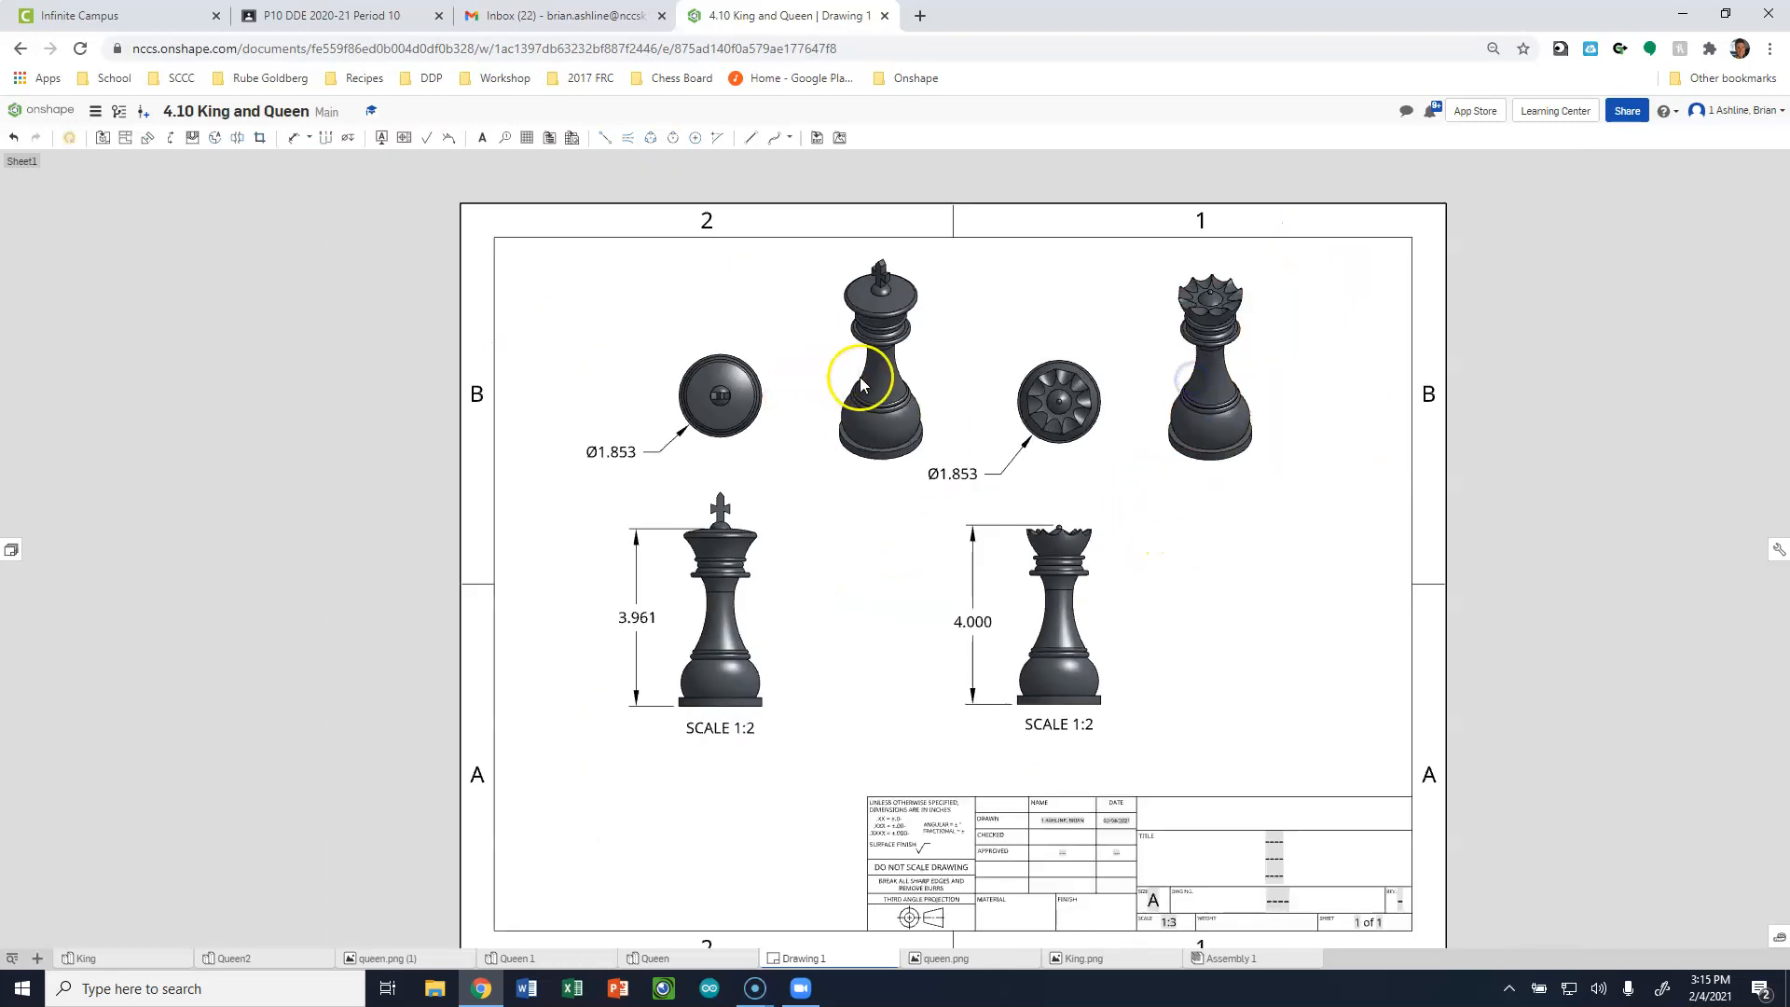
drag(920, 367, 884, 373)
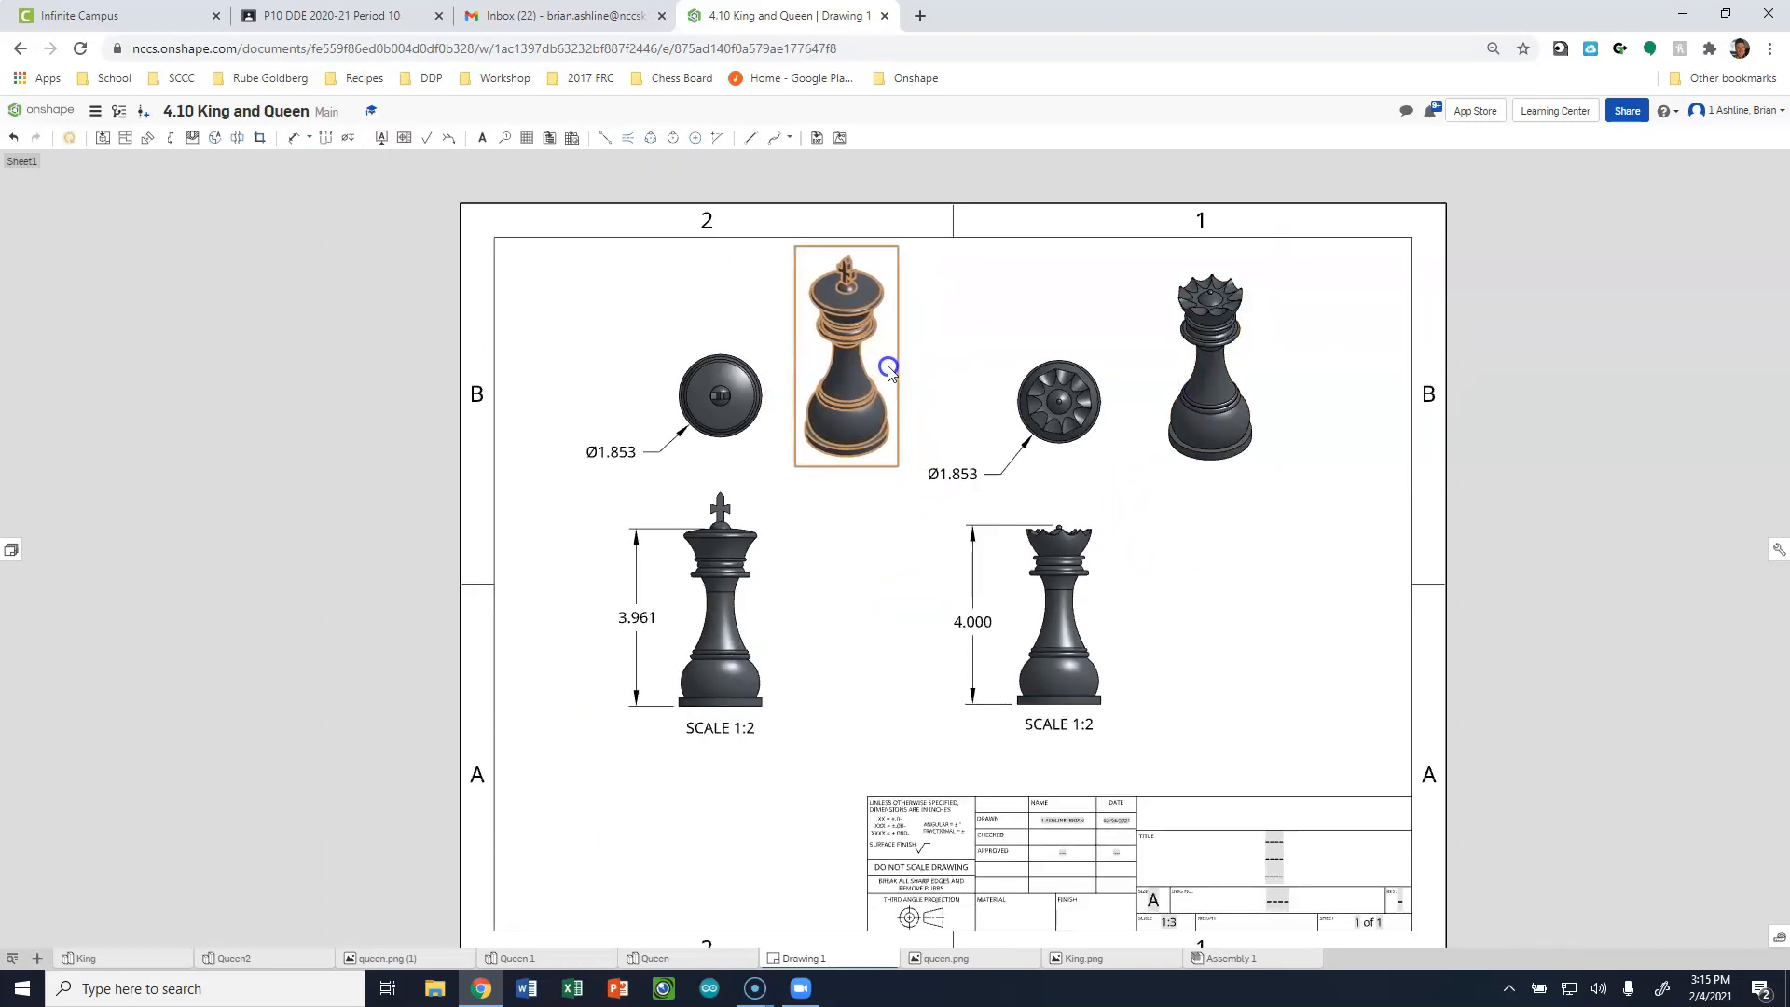
Fill the title block's middle title line with "King and Queeen", removing the placeholder dashes.
scroll(1259, 635, down, 3)
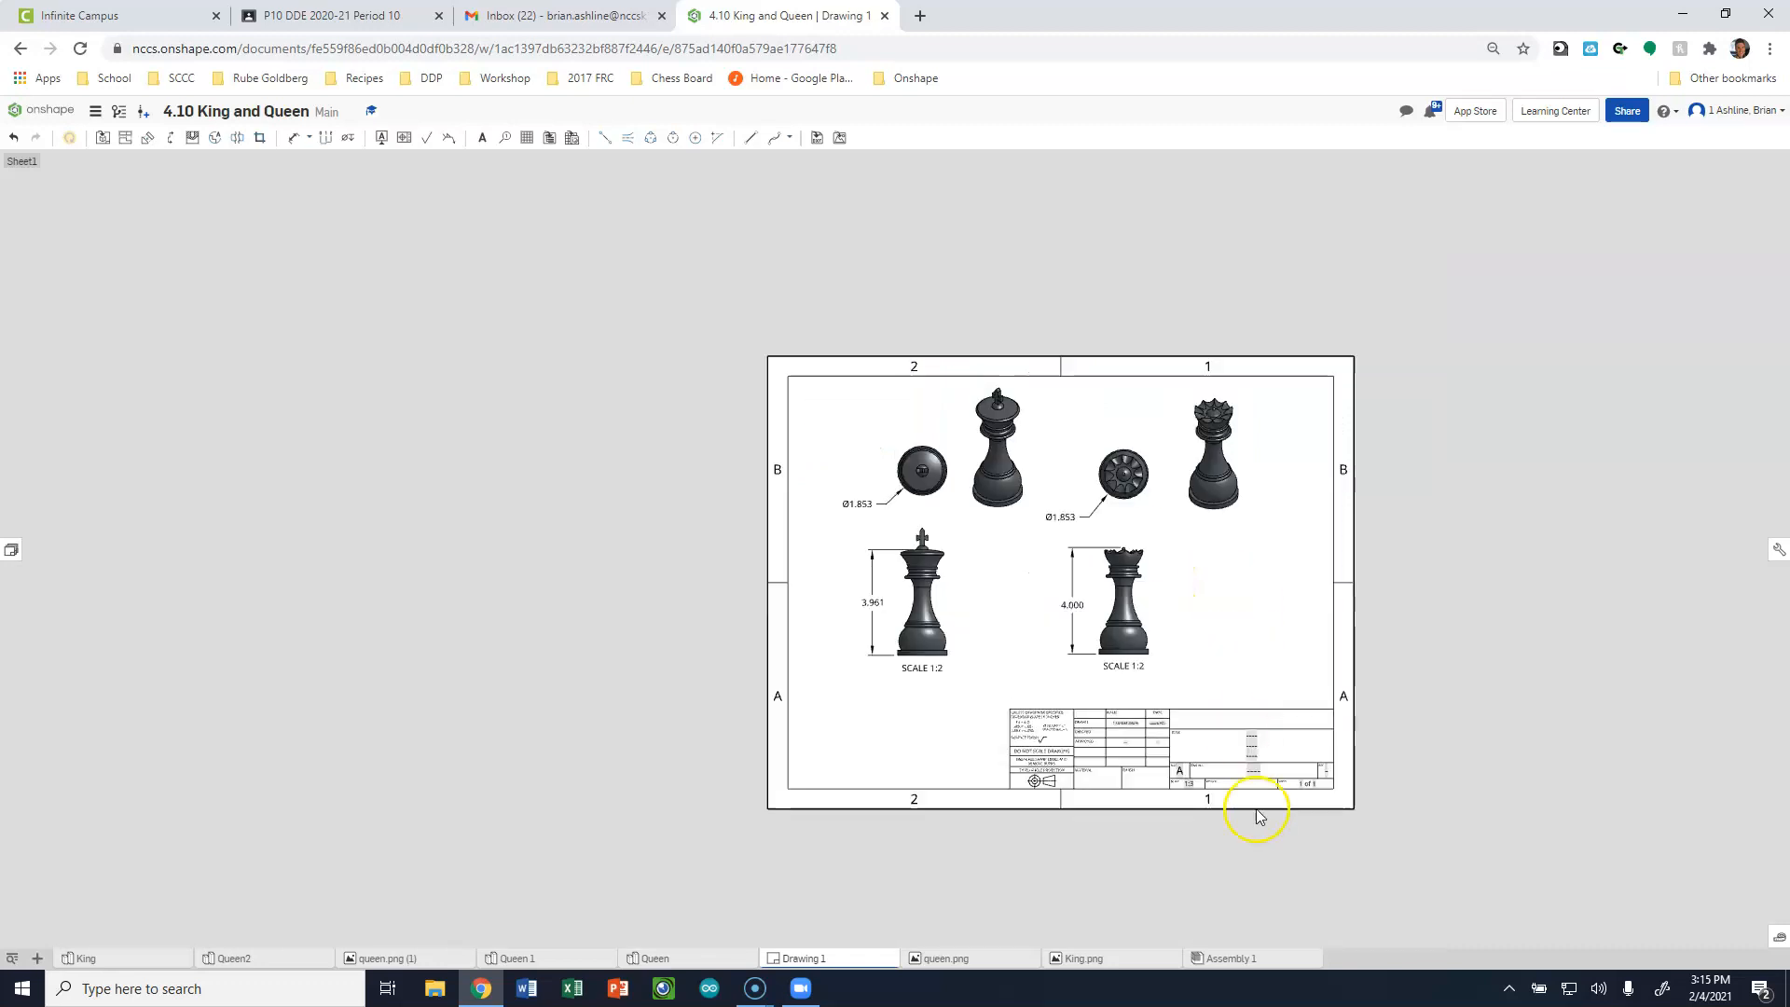
scroll(1250, 720, up, 5)
double_click(1241, 675)
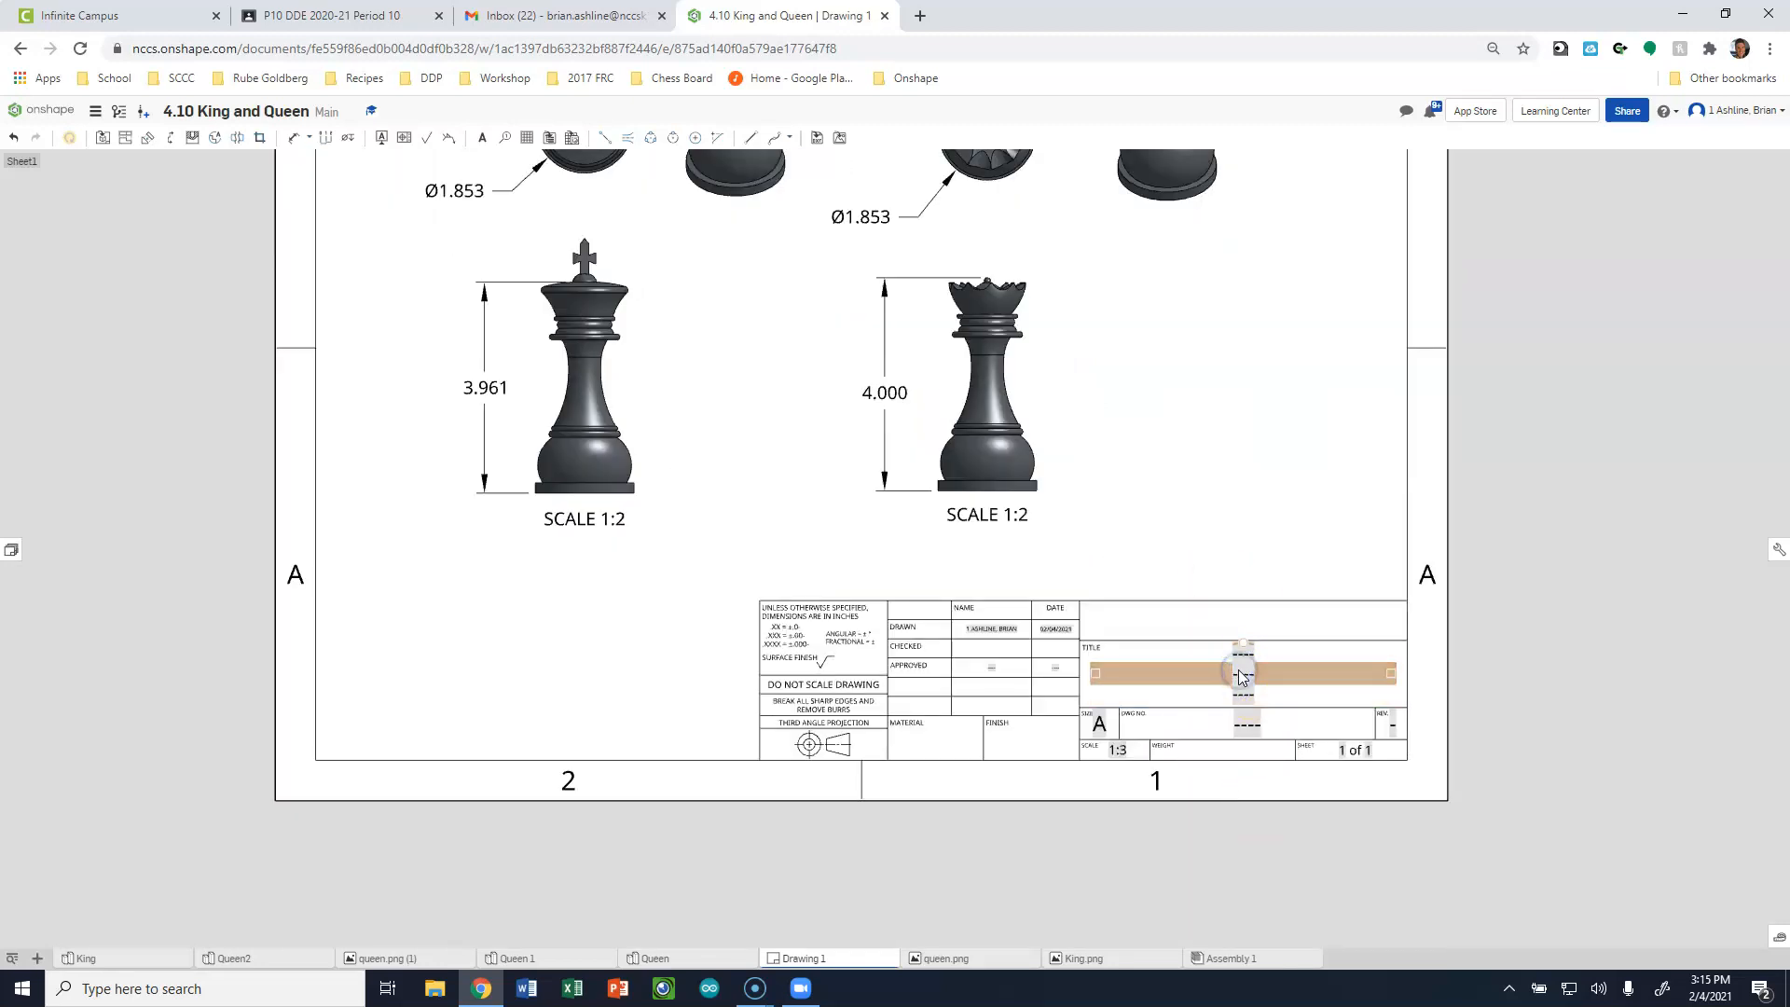
text(King and Queeen)
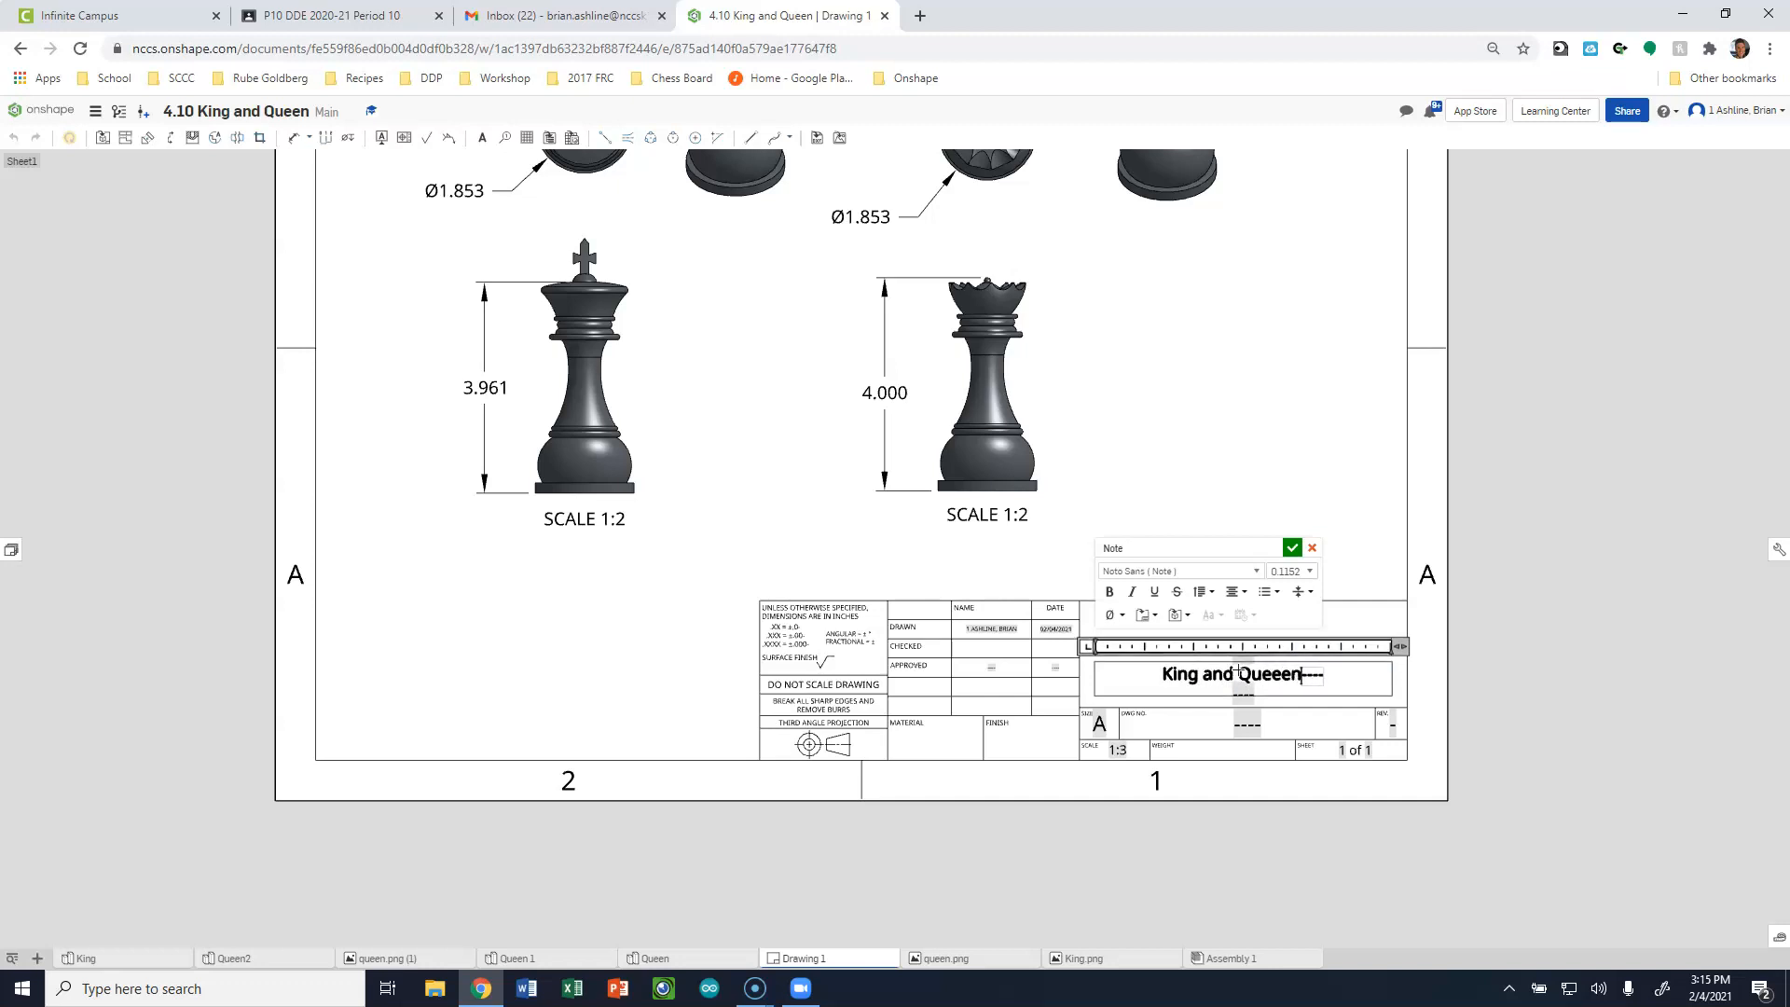
key(Delete)
key(Delete)
key(Delete)
key(Delete)
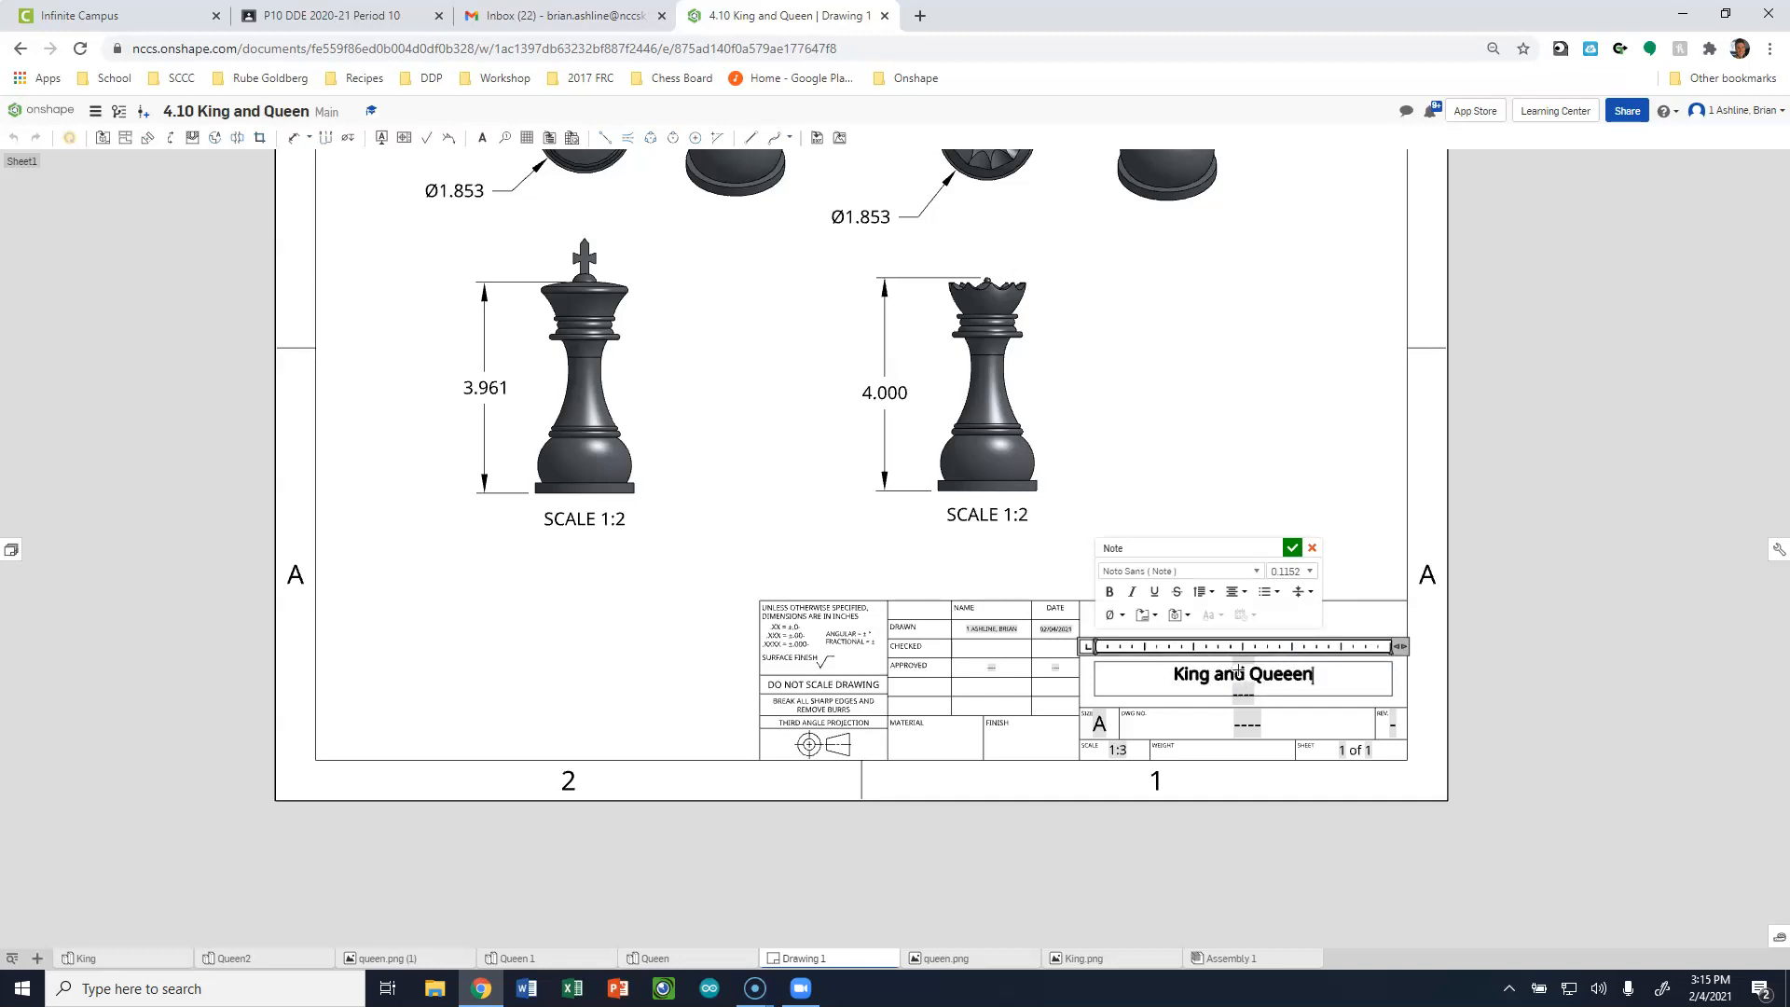
click(1293, 547)
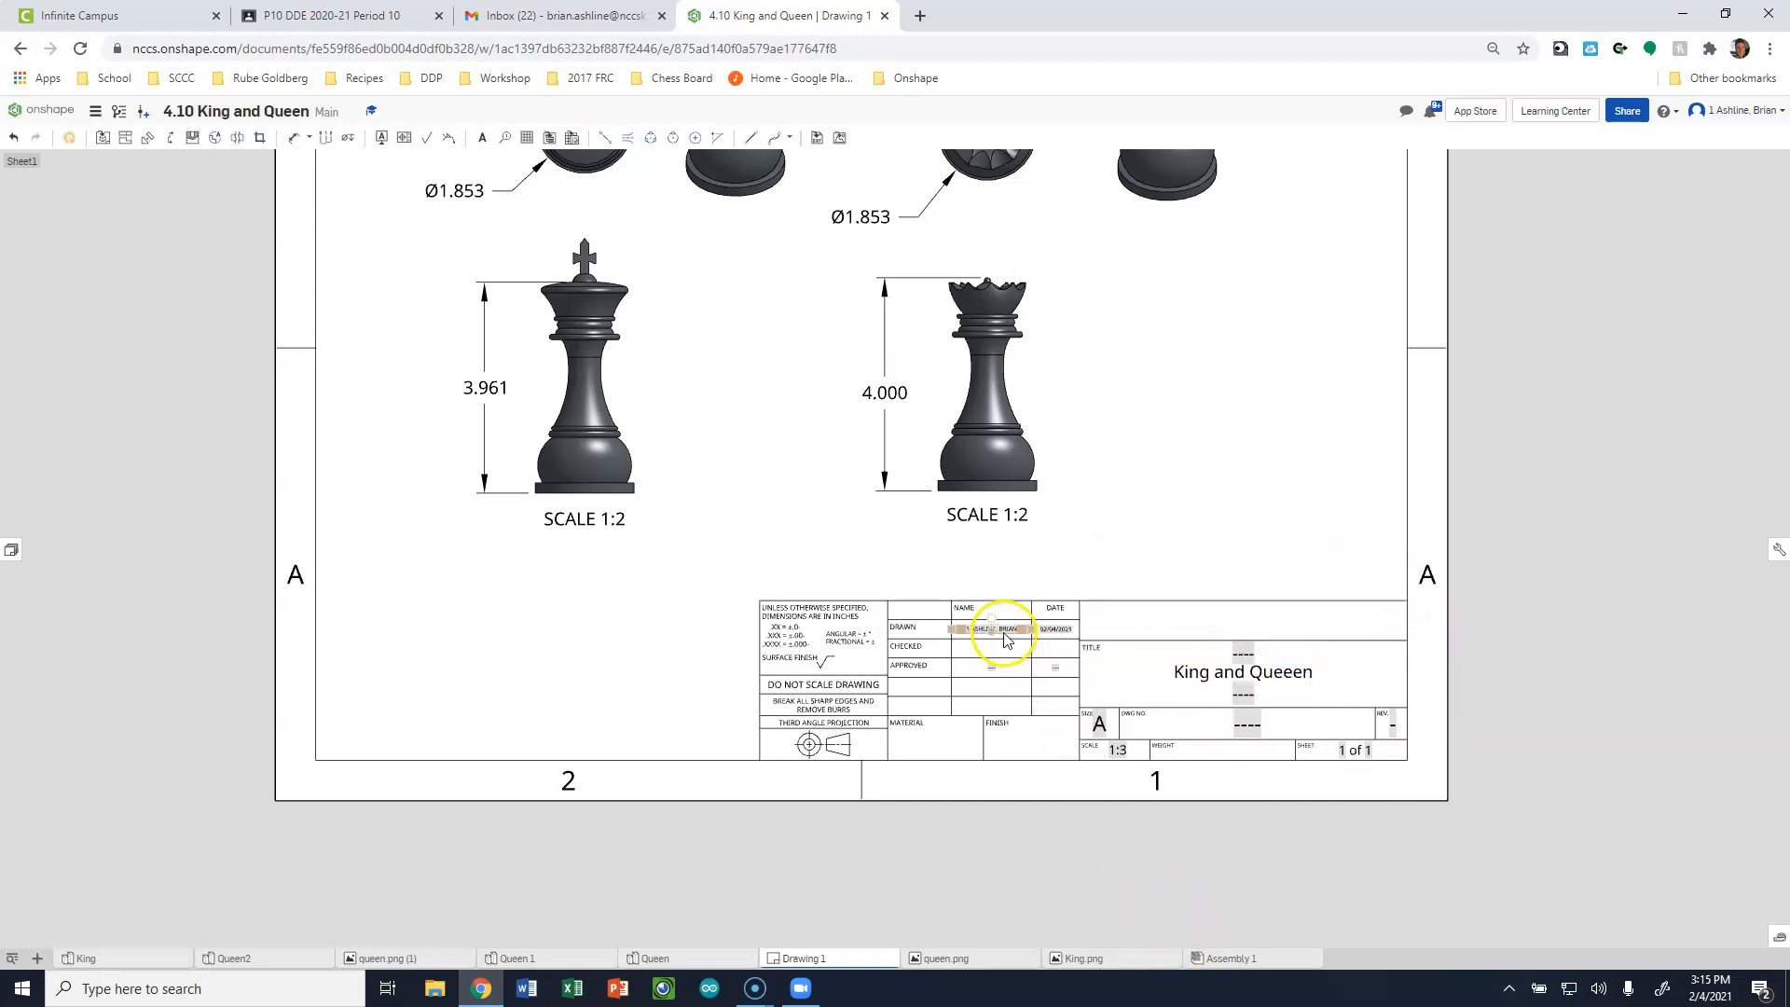
Change the scale entry in the title block to 1:2.
scroll(1119, 754, up, 2)
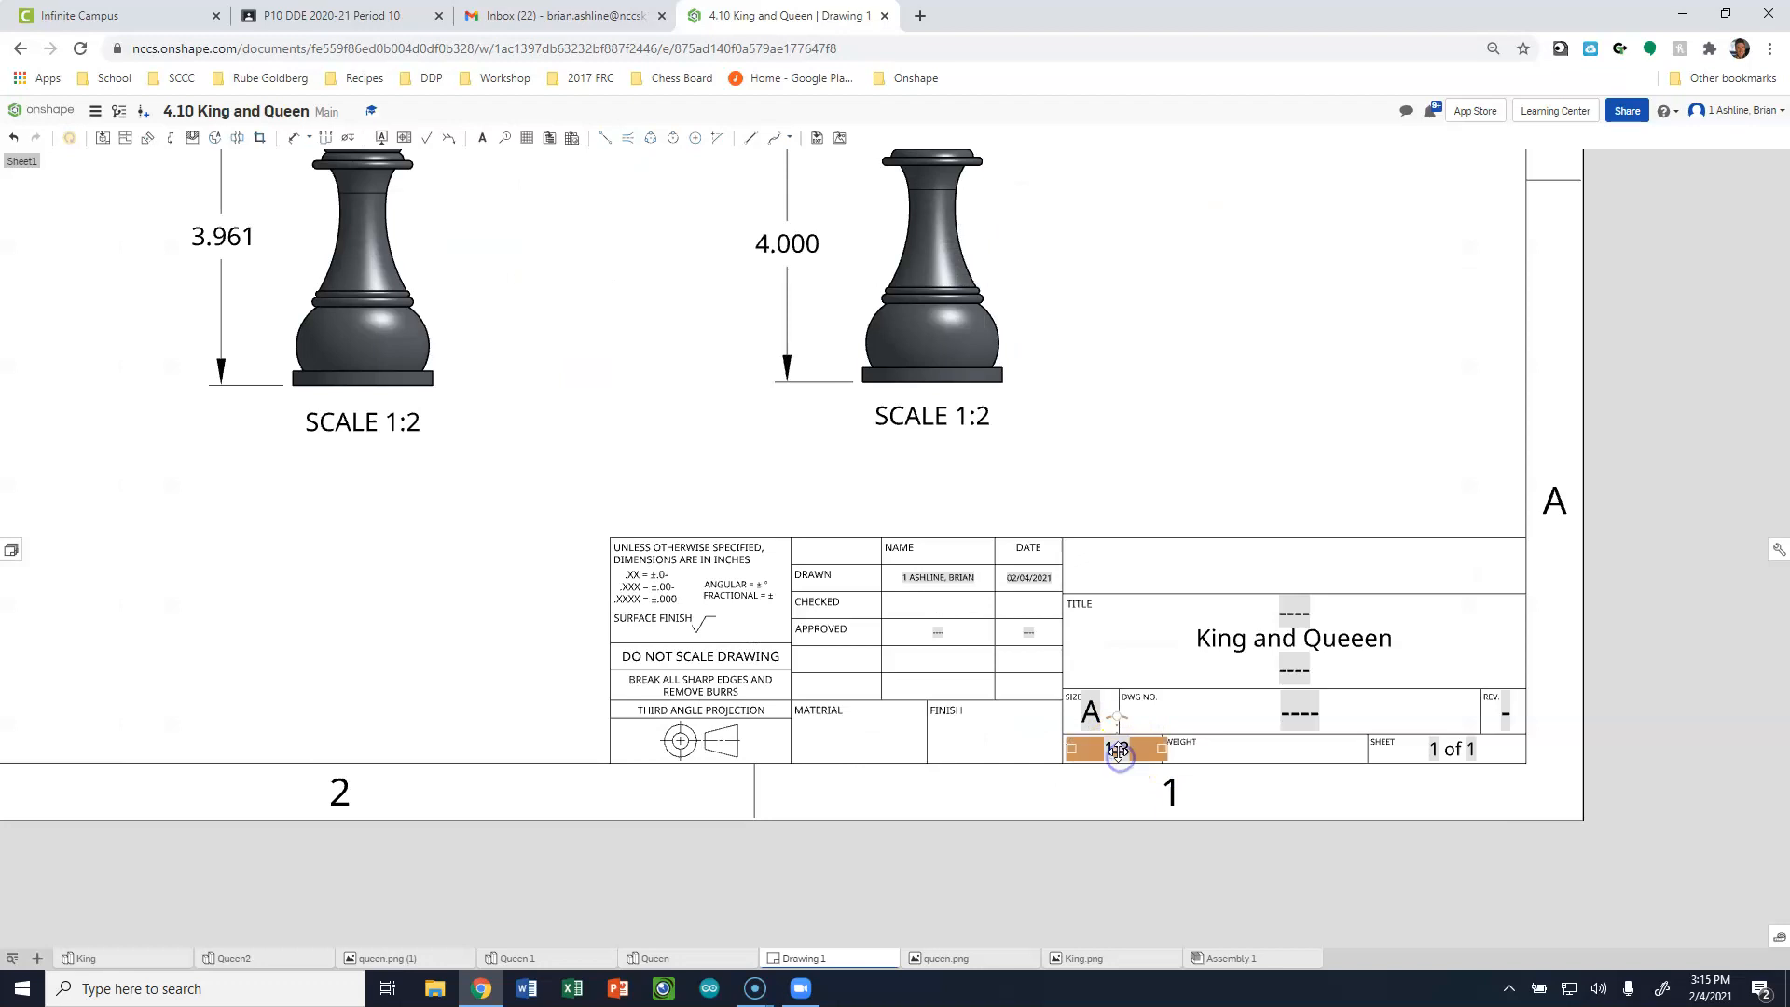
double_click(1121, 758)
double_click(1130, 752)
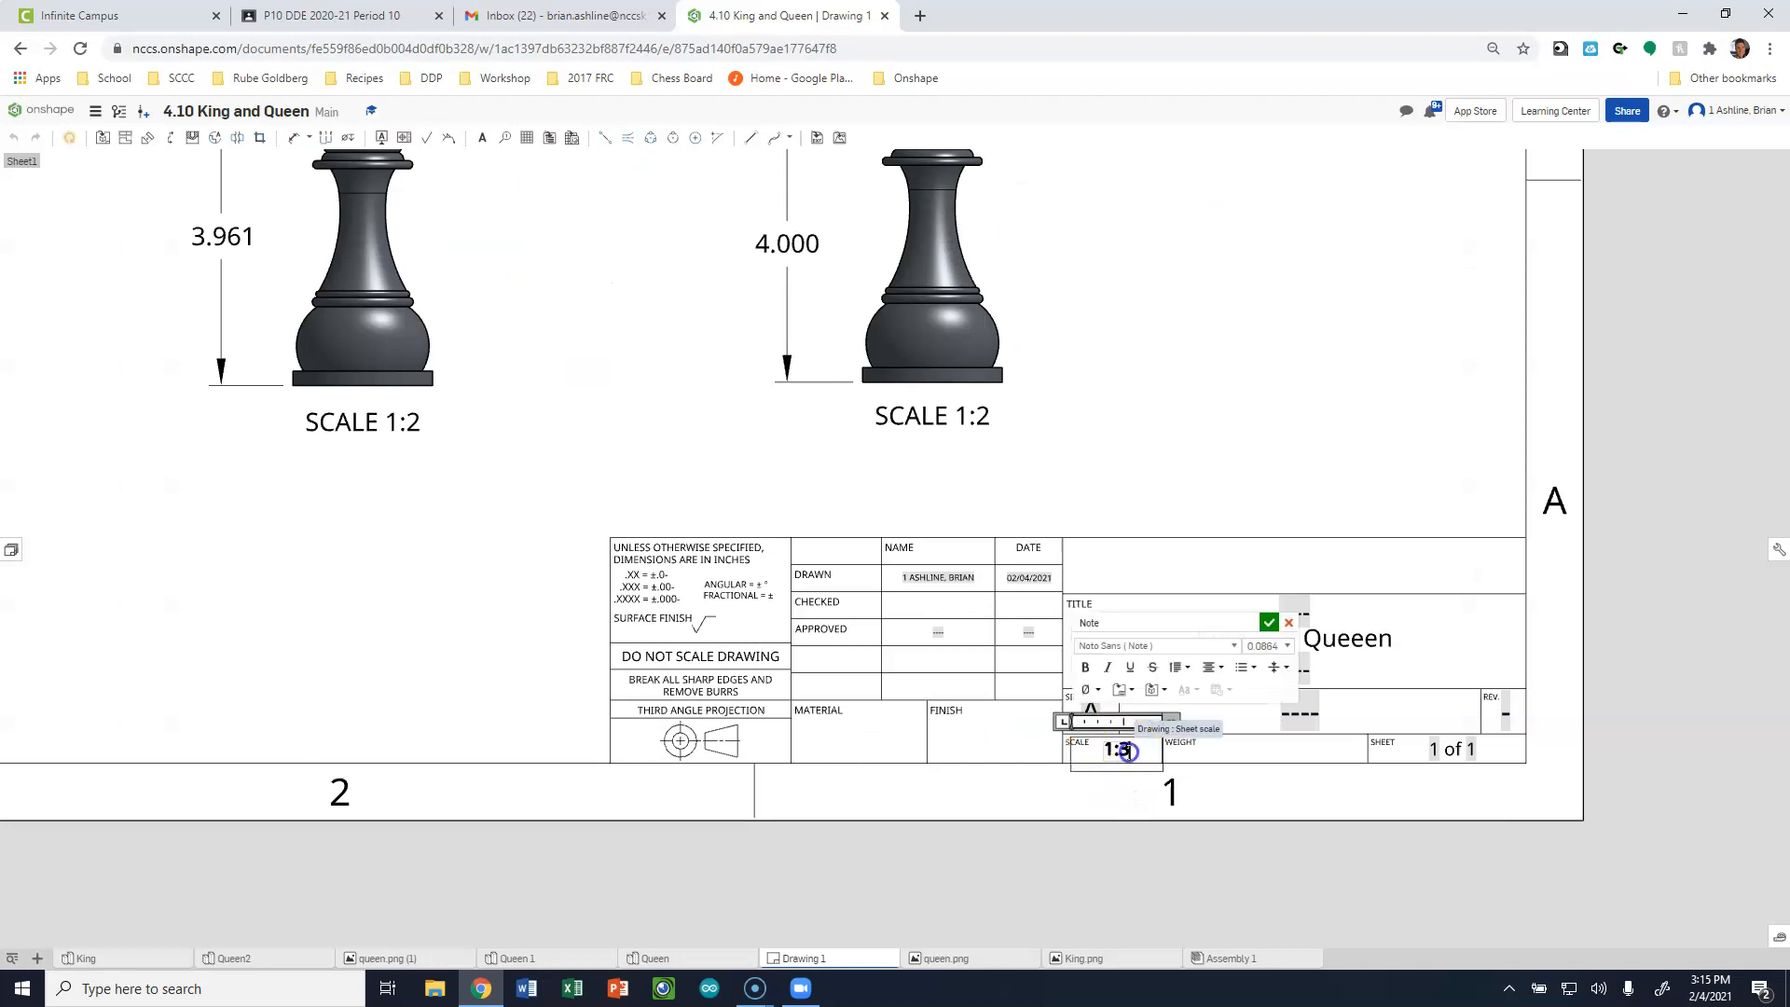
text(2)
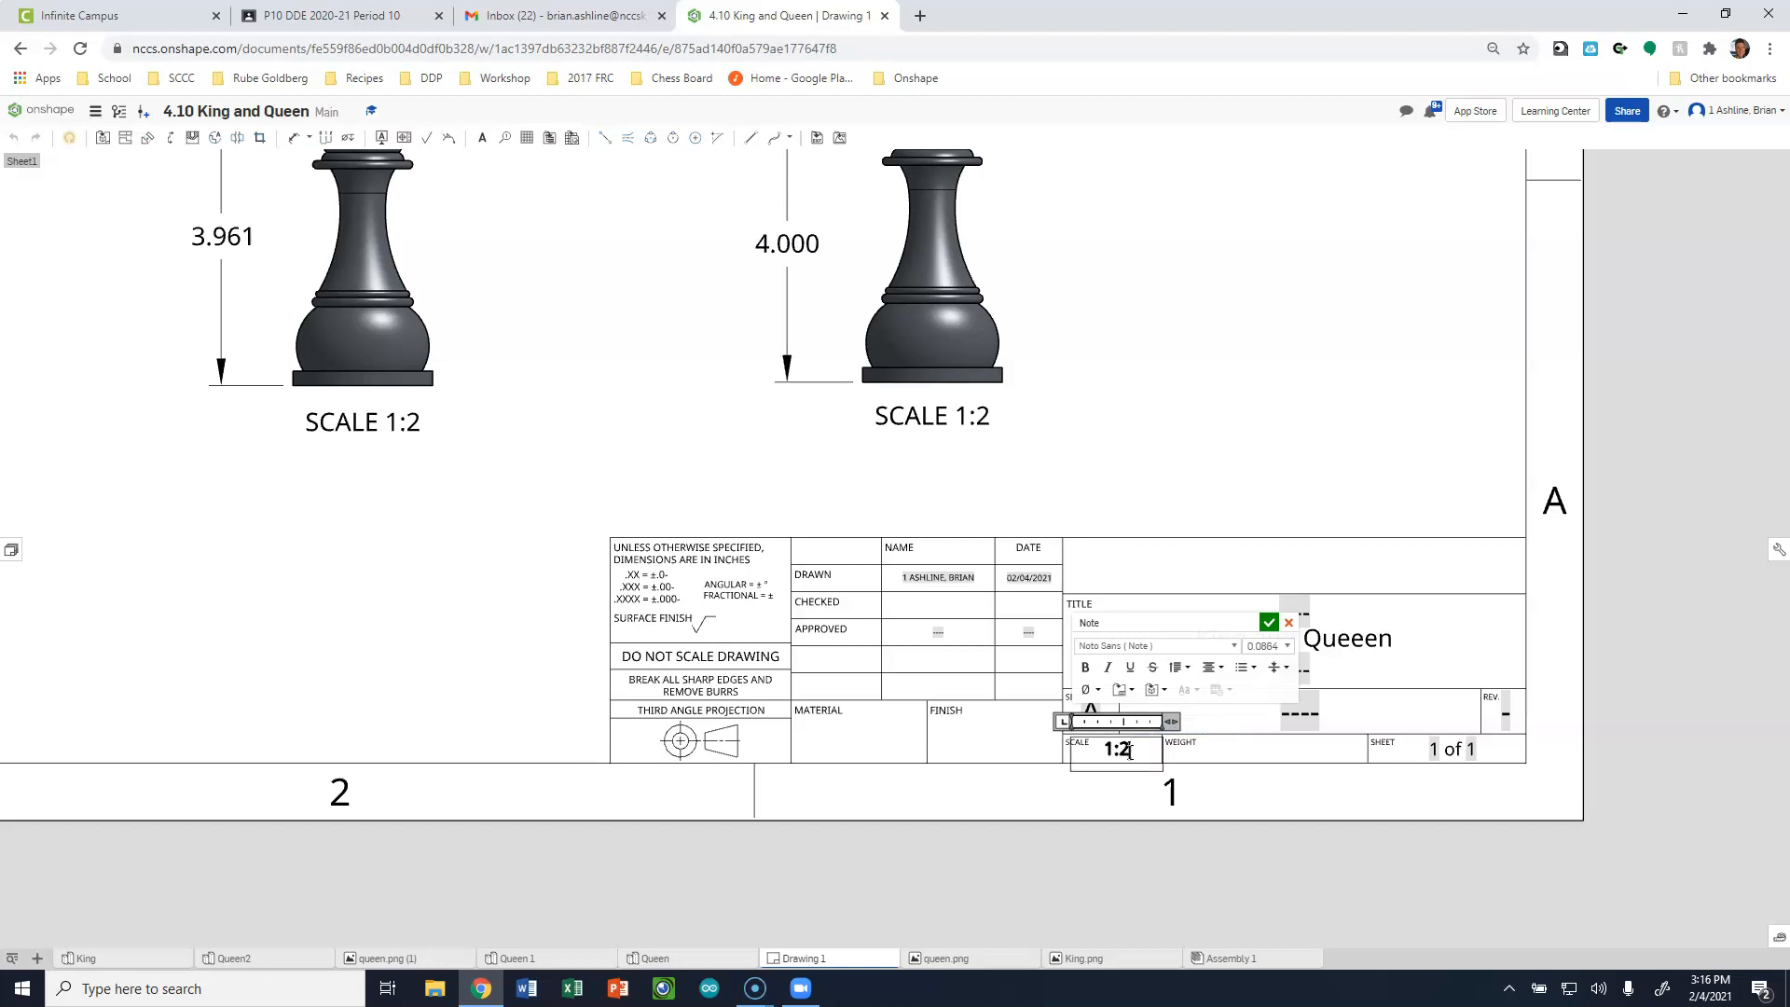
click(1160, 520)
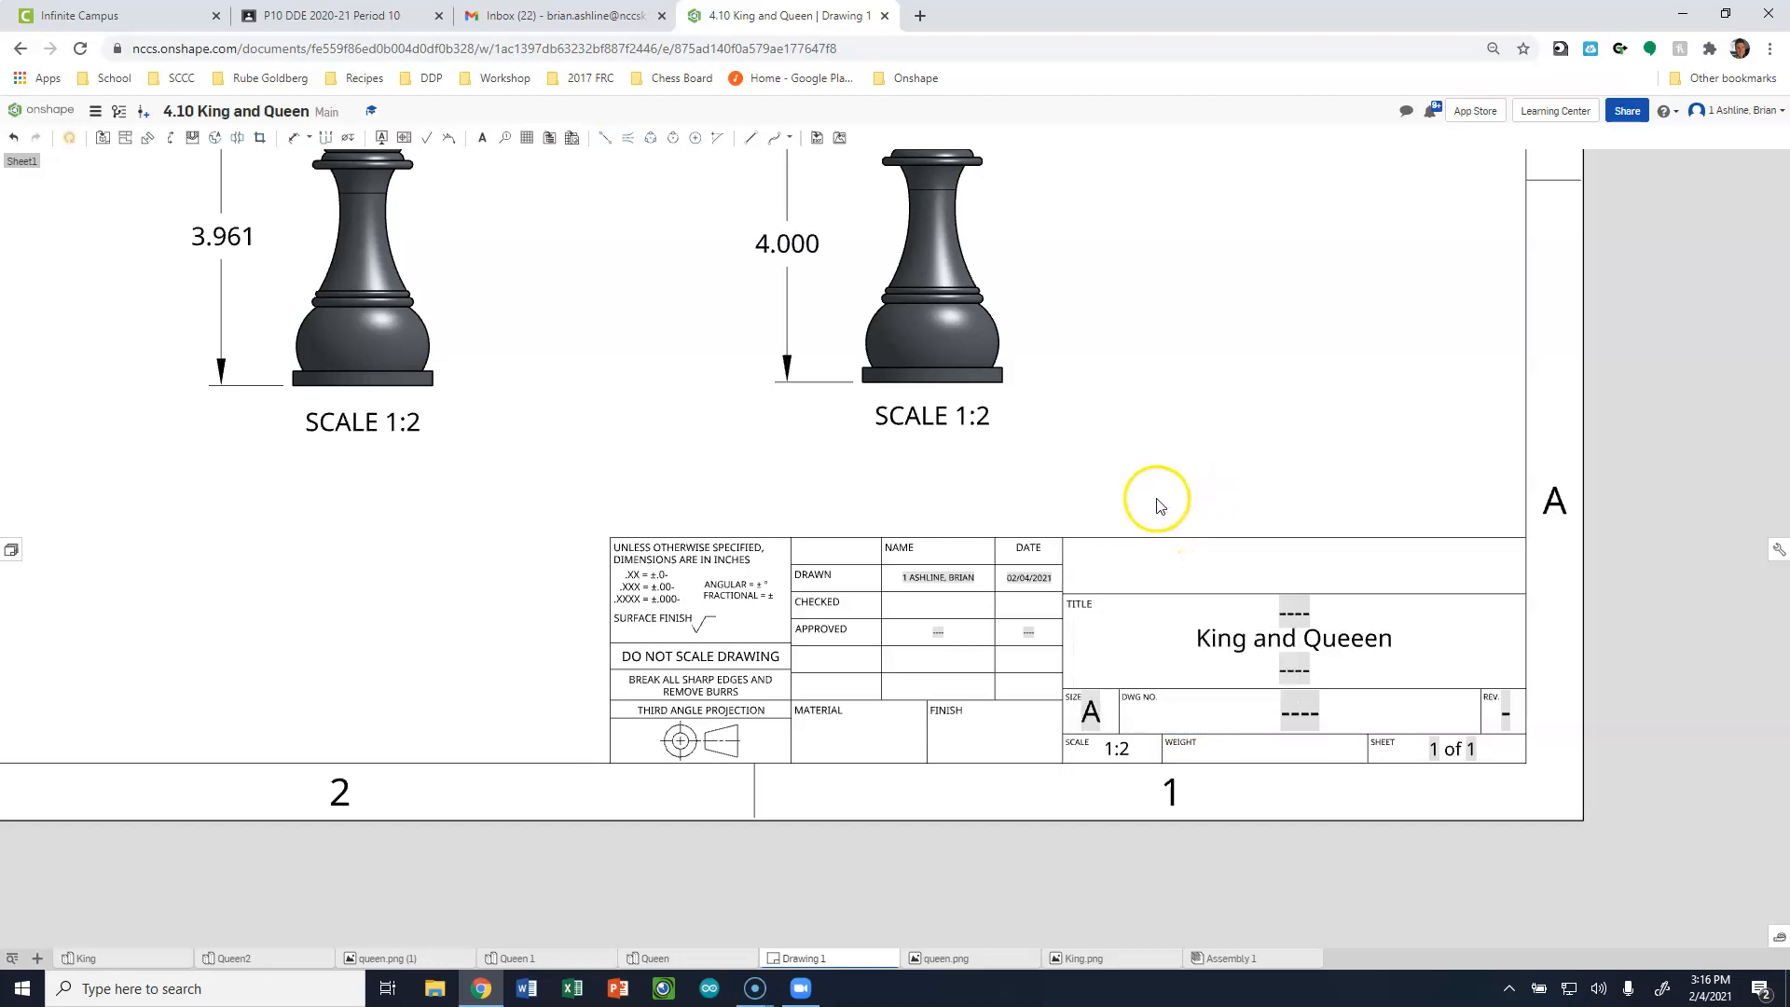
Review the whole sheet, checking the view layout, dimensions and title block entries.
scroll(1166, 539, down, 1)
scroll(1163, 539, down, 2)
scroll(1100, 532, up, 1)
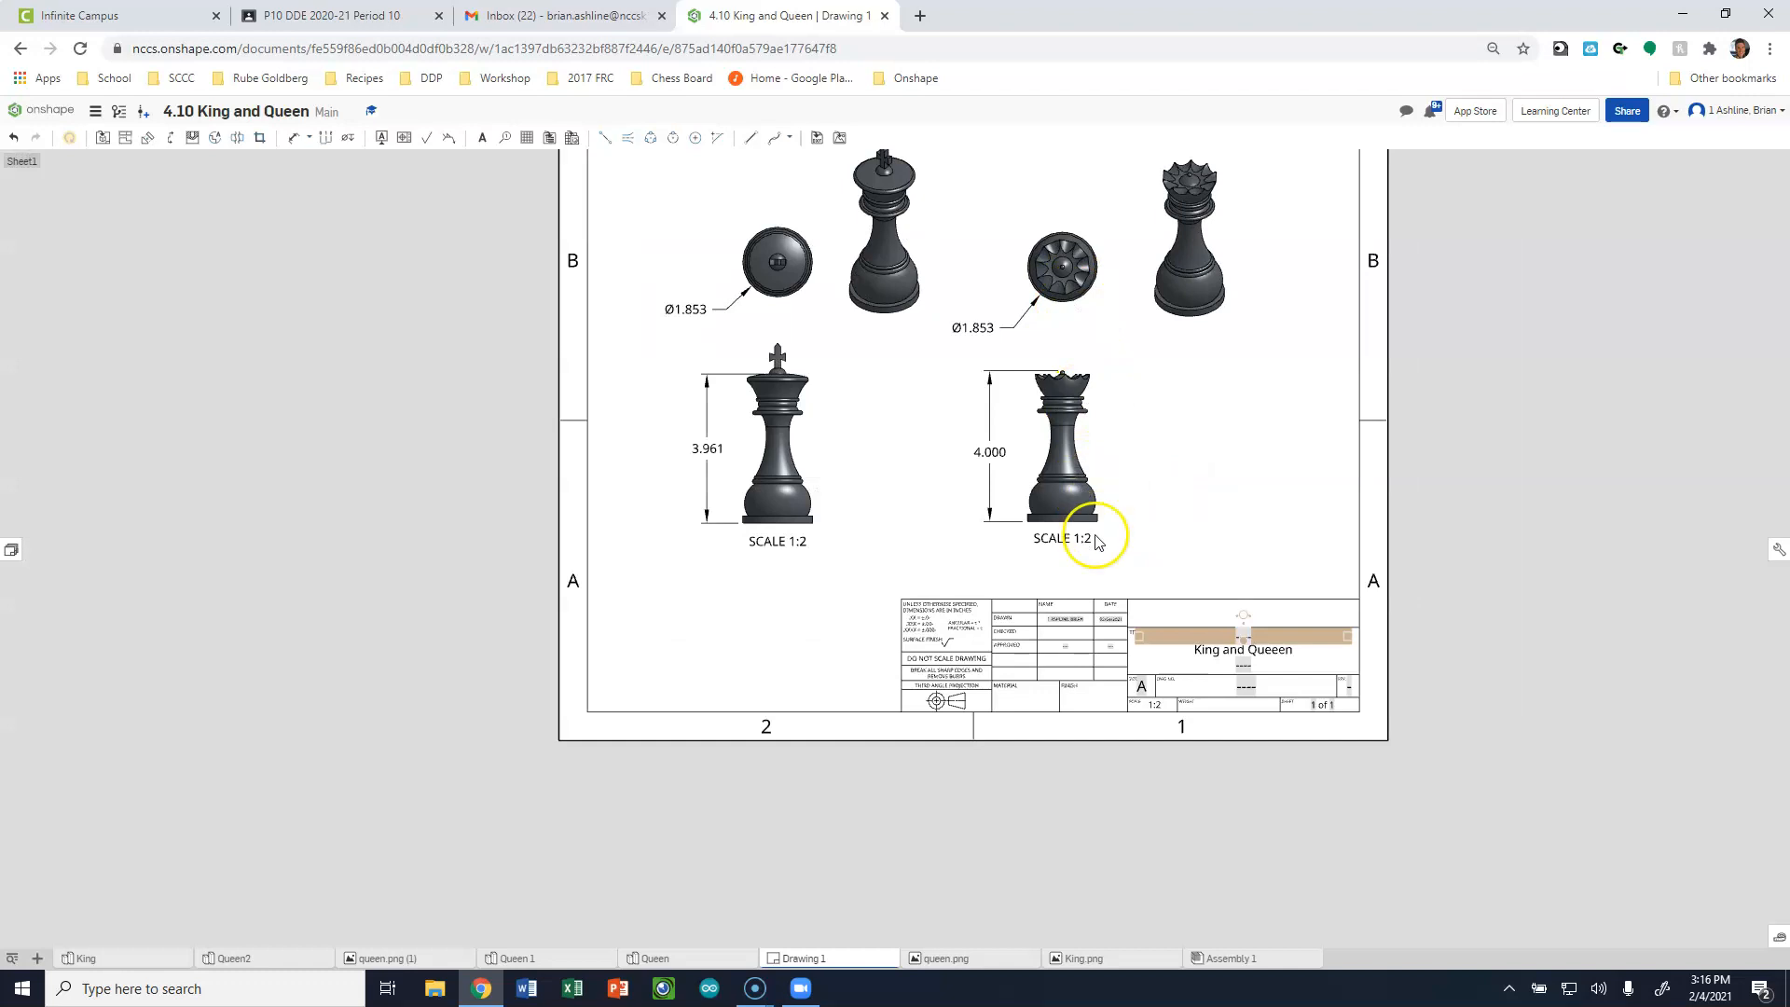
scroll(1074, 398, down, 2)
scroll(1072, 399, up, 2)
scroll(947, 624, down, 1)
scroll(927, 813, up, 1)
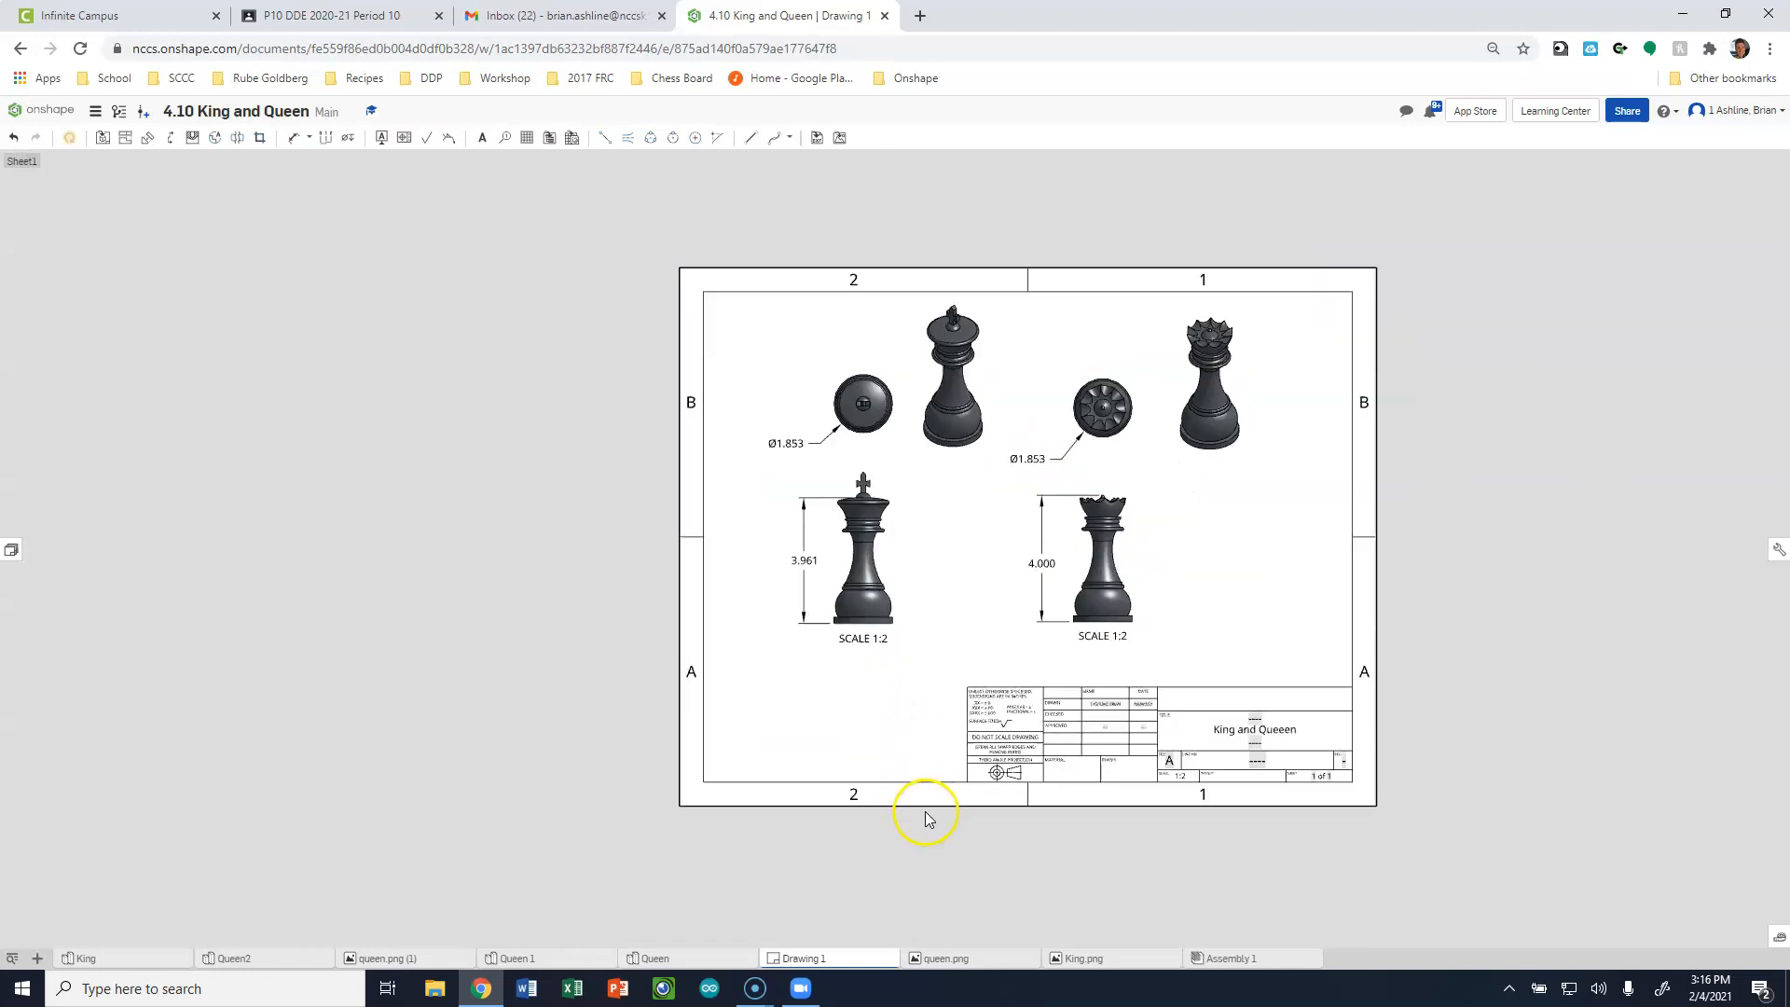
scroll(1022, 615, up, 1)
scroll(1016, 596, down, 1)
scroll(959, 373, up, 1)
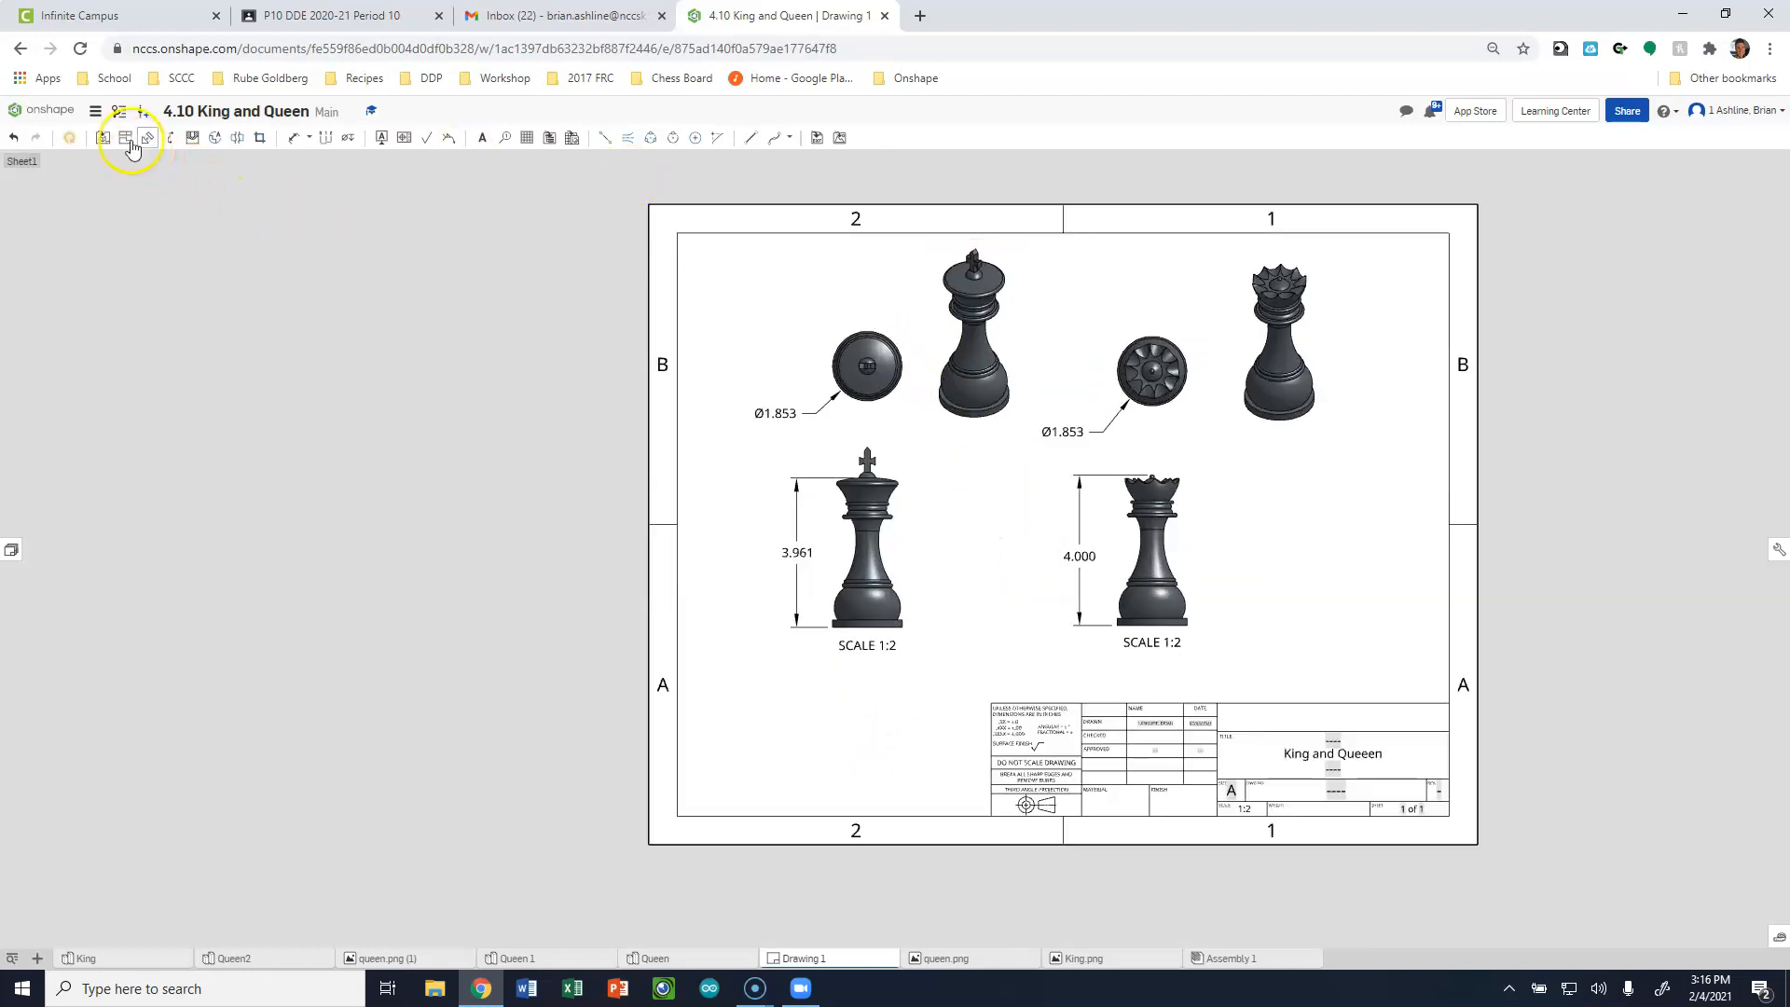
Export the drawing as a color PDF download named "King and Queen", with normal text and underlines shown for overridden dimensions.
click(95, 111)
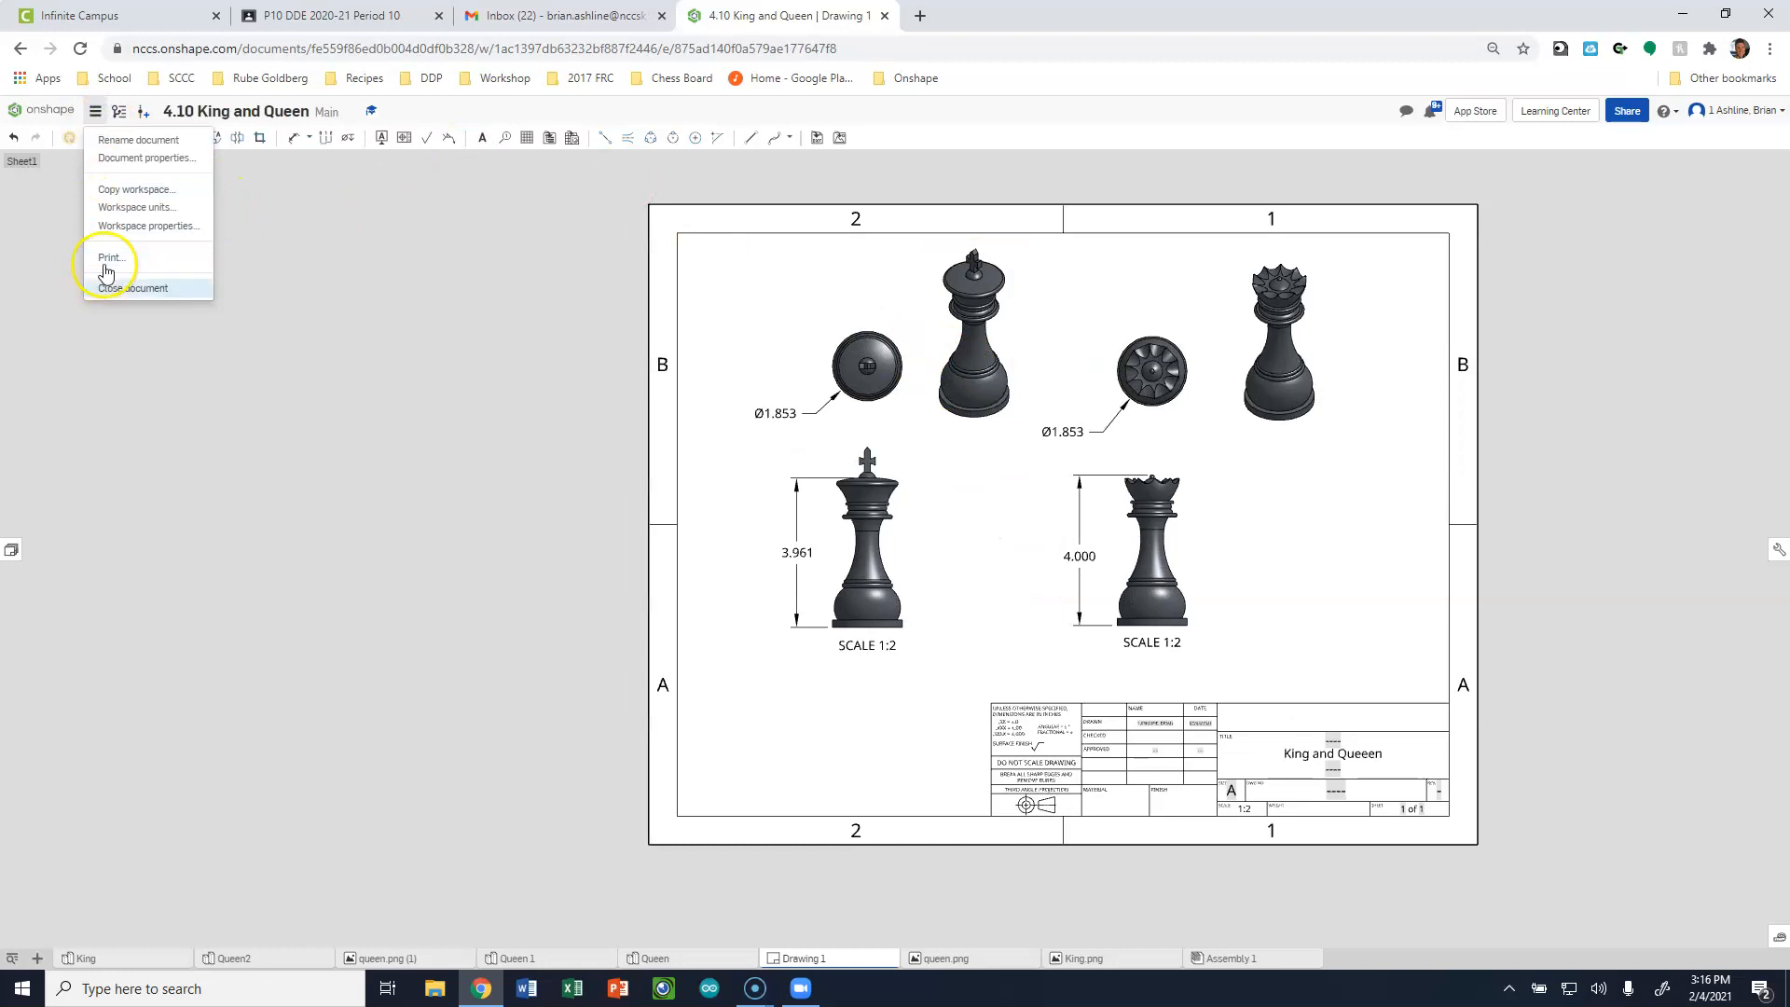
right_click(809, 960)
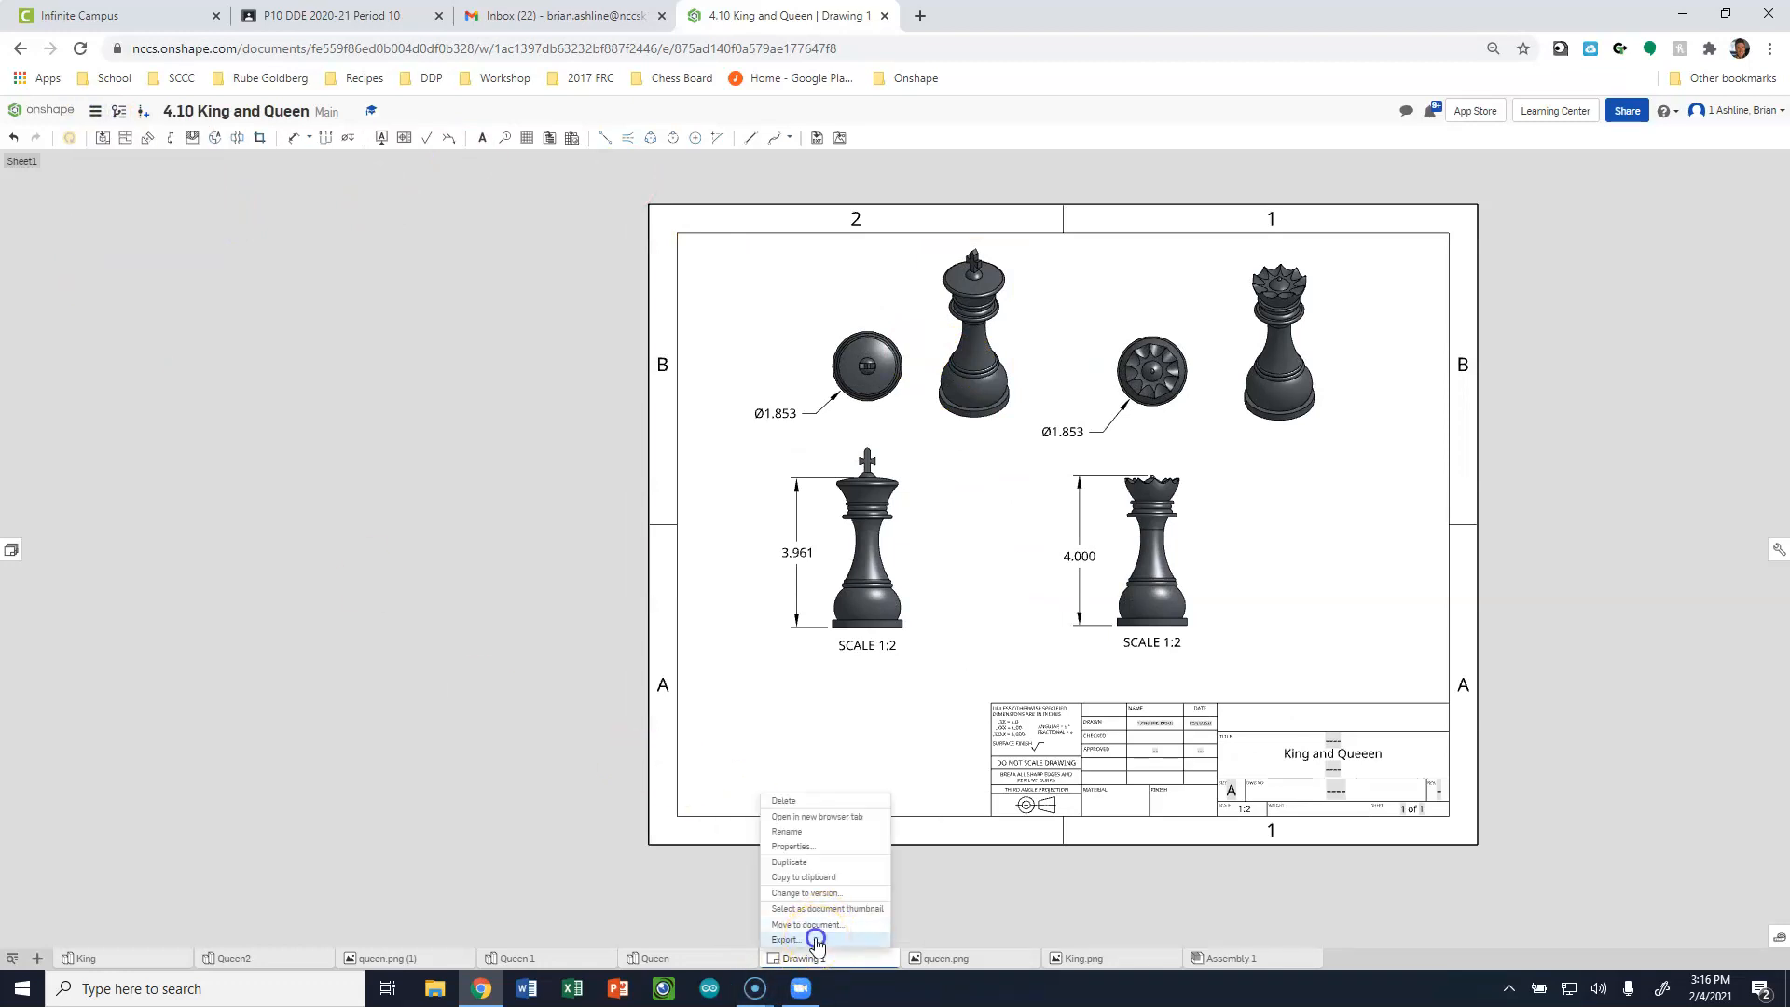
click(816, 940)
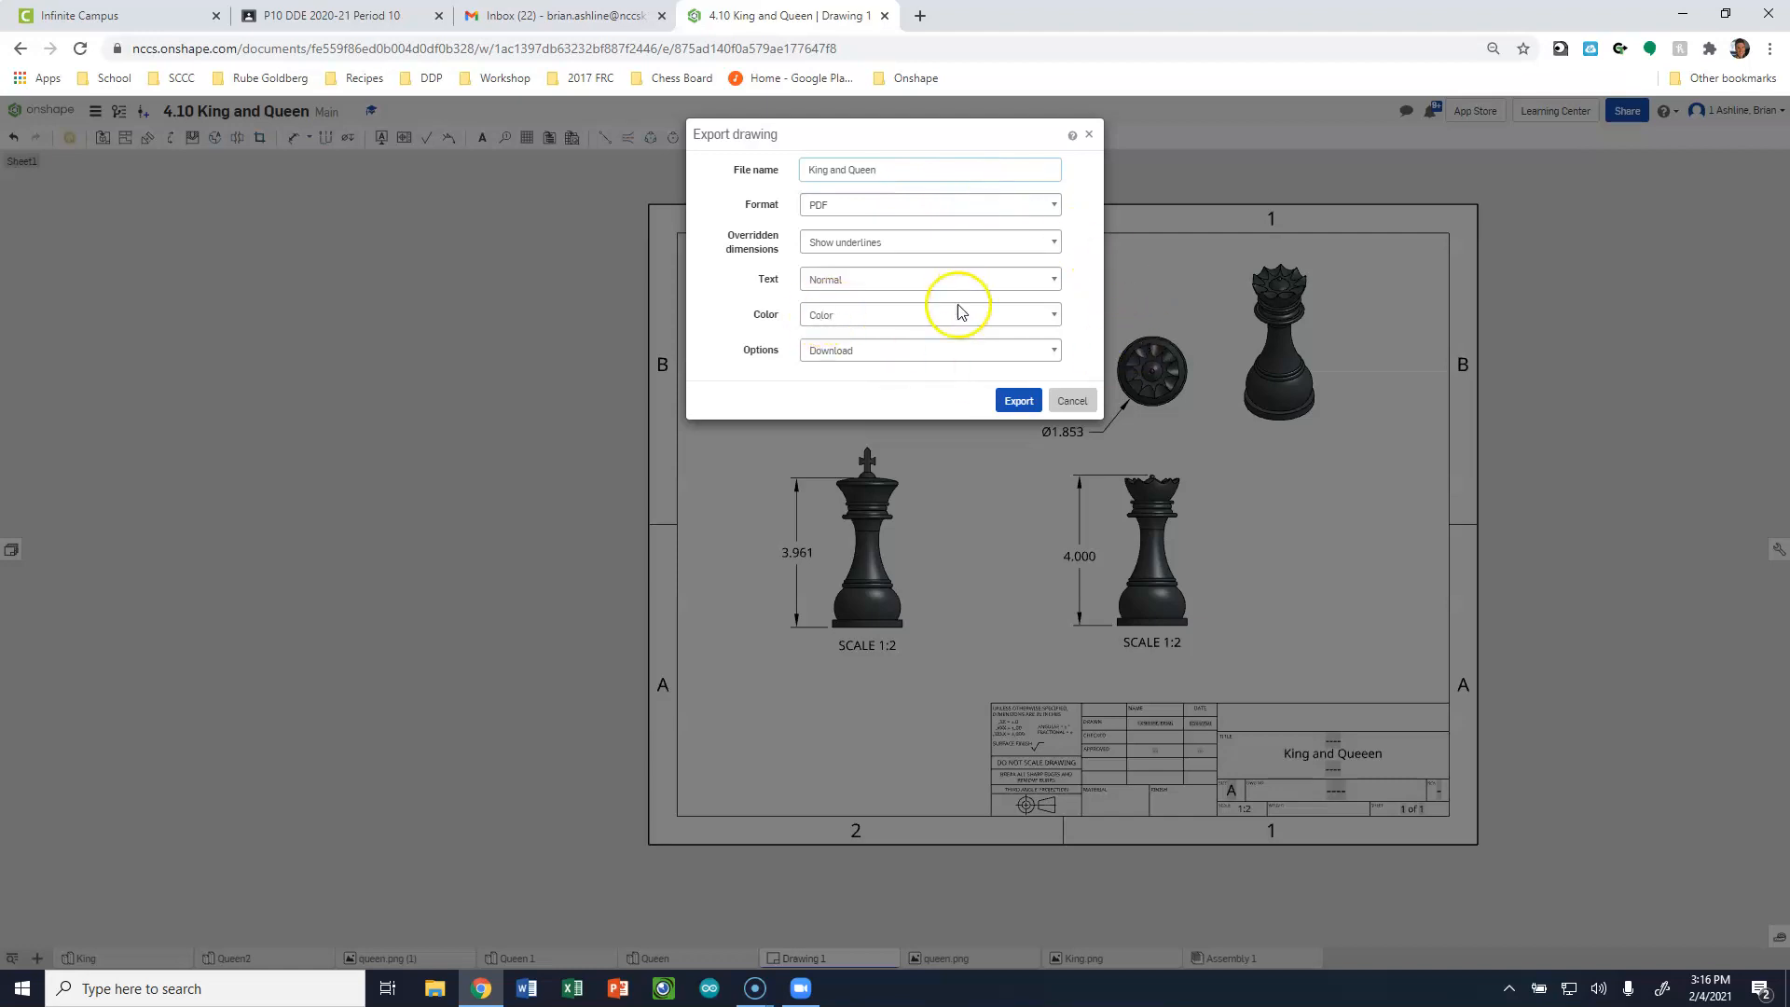
click(1019, 401)
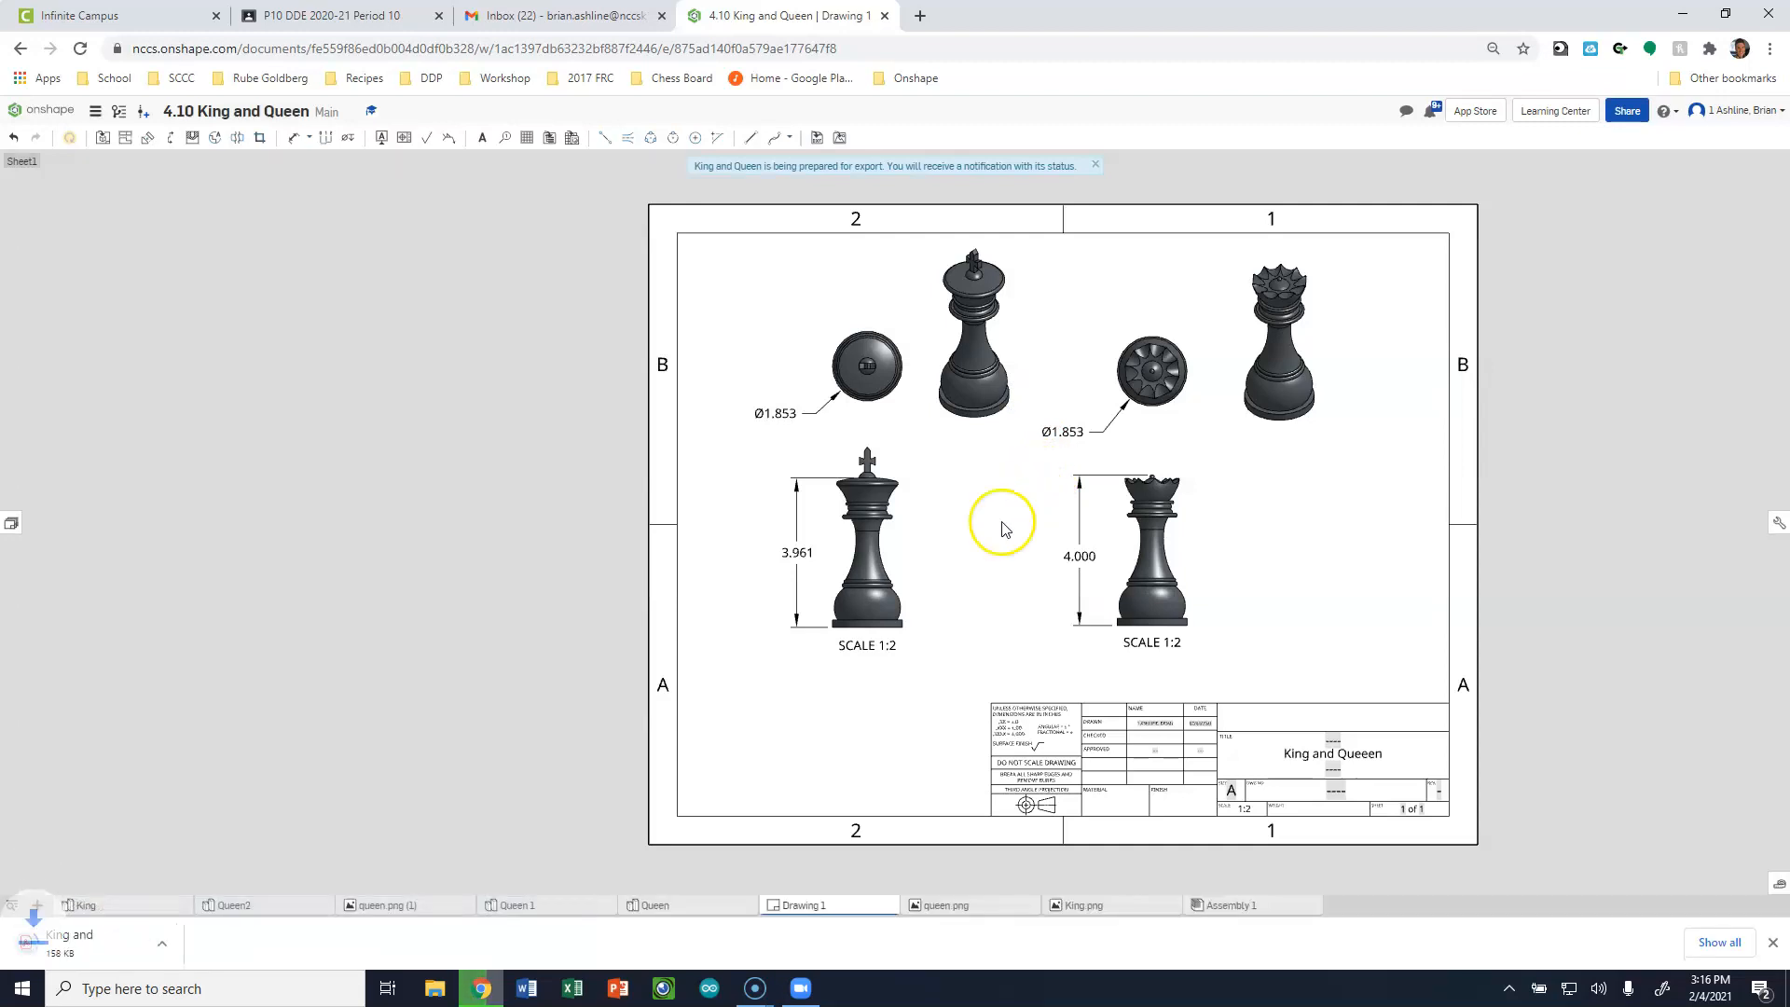
Open the downloaded King and Queen.pdf and check the exported views, dimensions and title block.
click(138, 950)
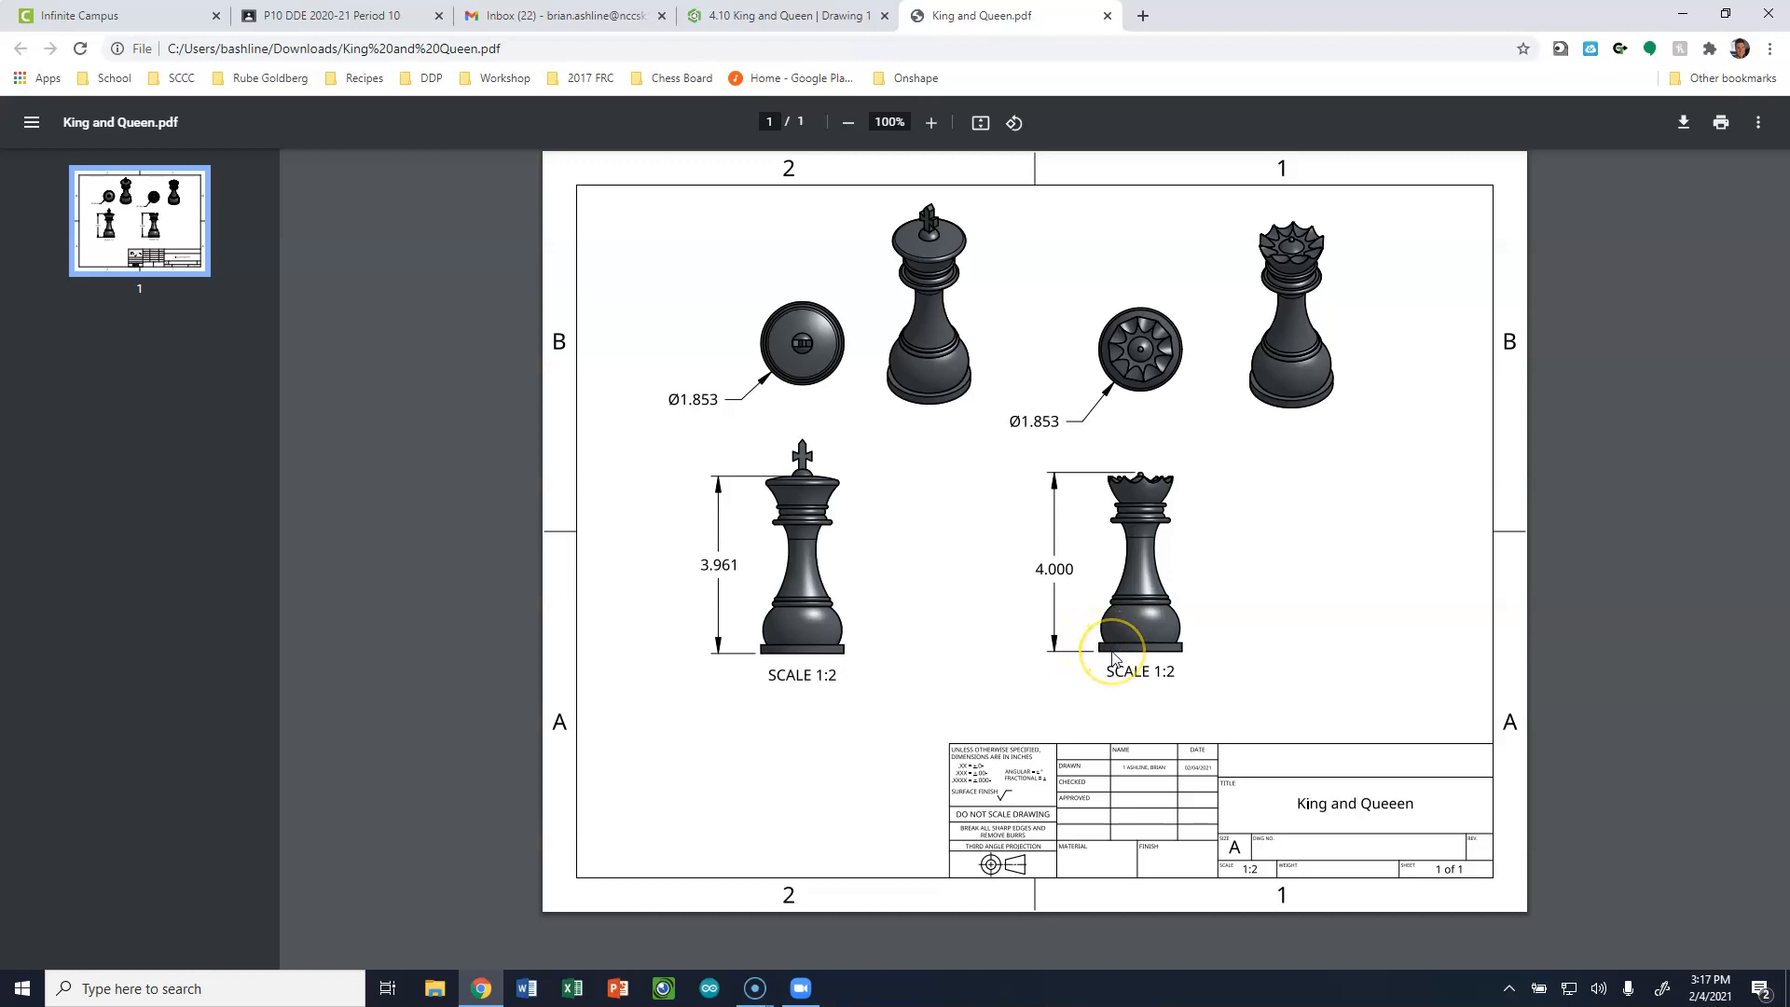
click(1060, 718)
click(1079, 698)
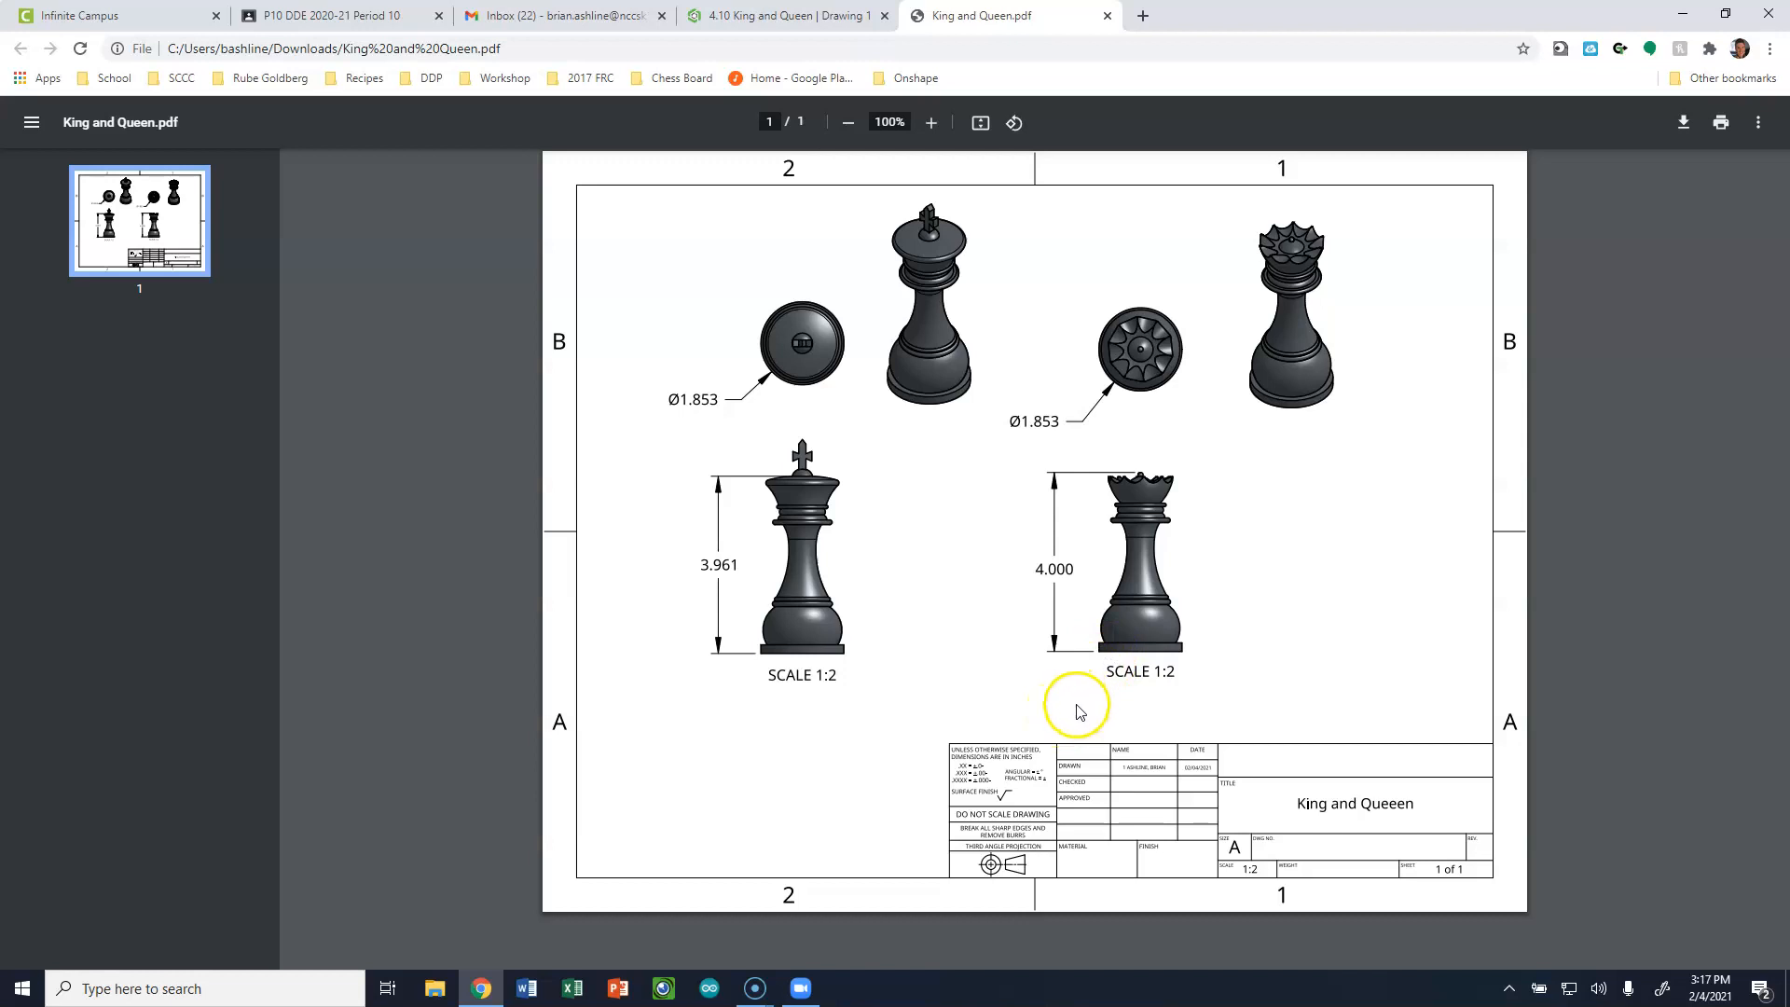